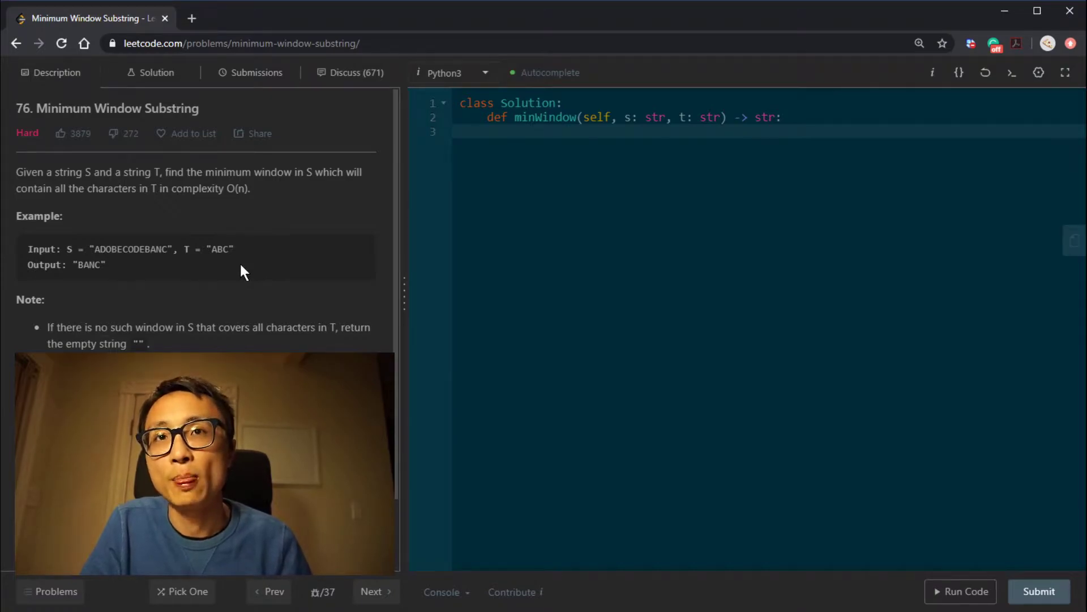
# Walk through the example, marking the ADOBEC window in S and the target T = "ABC"
pyautogui.moveTo(49, 188); pyautogui.dragTo(144, 188)
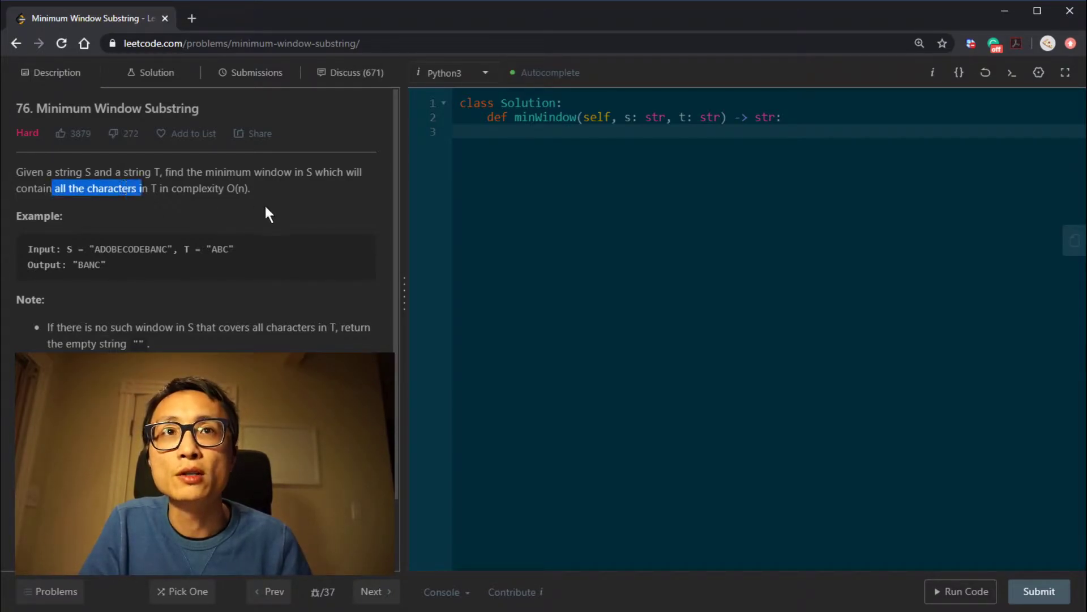
pyautogui.click(263, 199)
pyautogui.moveTo(243, 172); pyautogui.dragTo(332, 172)
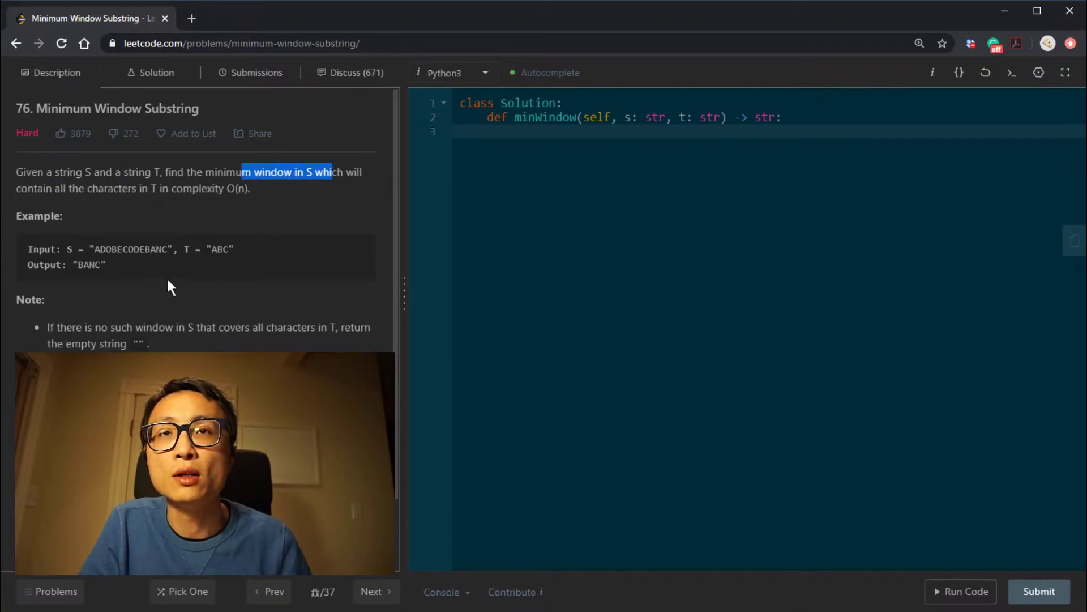
pyautogui.moveTo(89, 248); pyautogui.dragTo(127, 250)
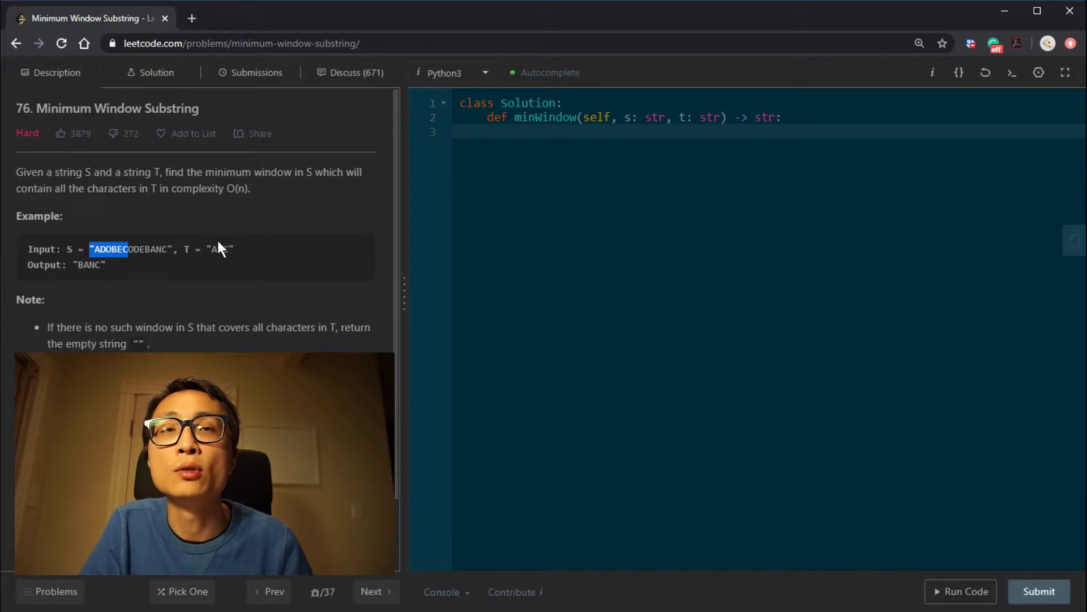
pyautogui.moveTo(184, 250); pyautogui.dragTo(233, 249)
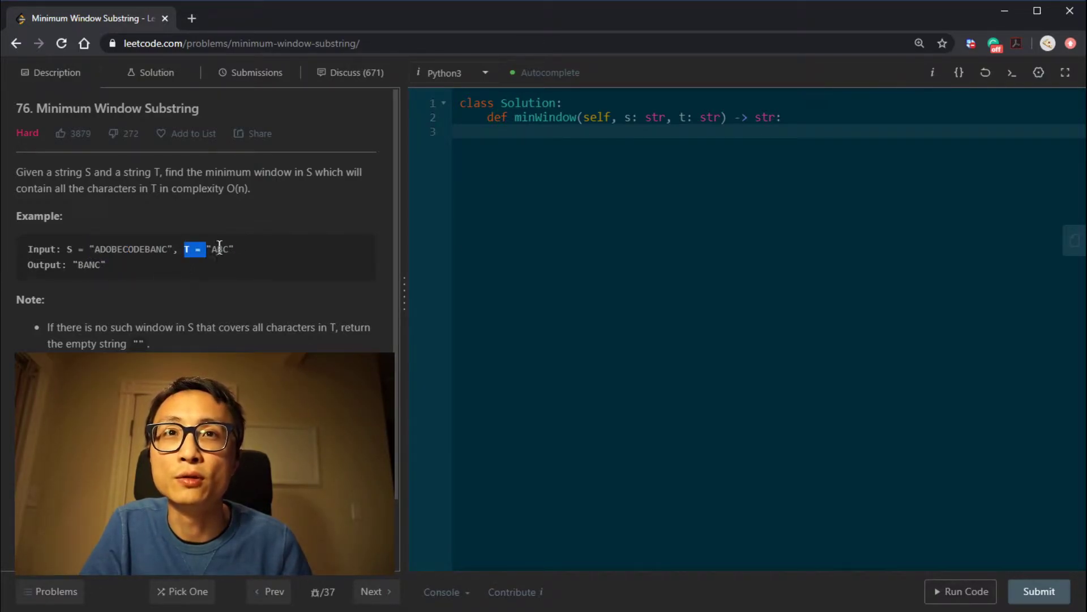
pyautogui.click(119, 263)
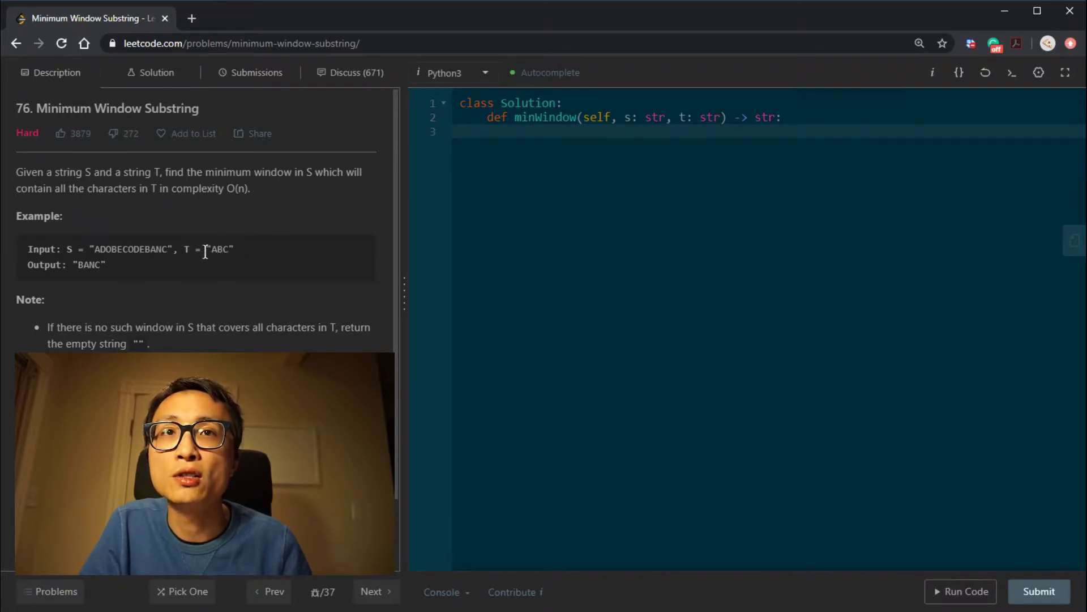
pyautogui.moveTo(90, 250)
pyautogui.mouseDown()
pyautogui.moveTo(126, 246)
pyautogui.moveTo(89, 250)
pyautogui.mouseUp()
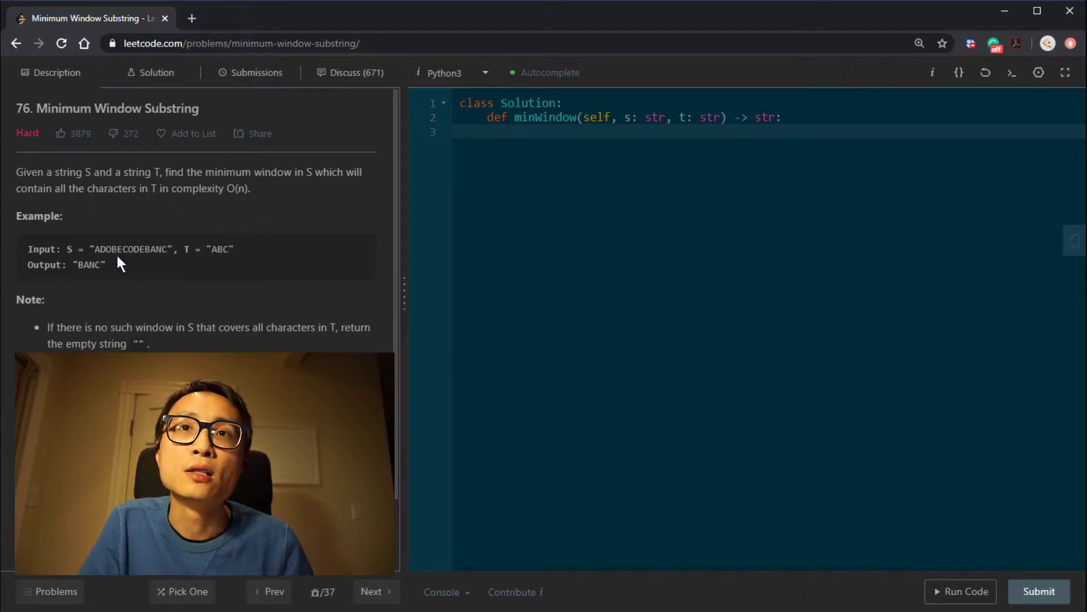
pyautogui.moveTo(214, 180); pyautogui.dragTo(245, 194)
pyautogui.click(246, 195)
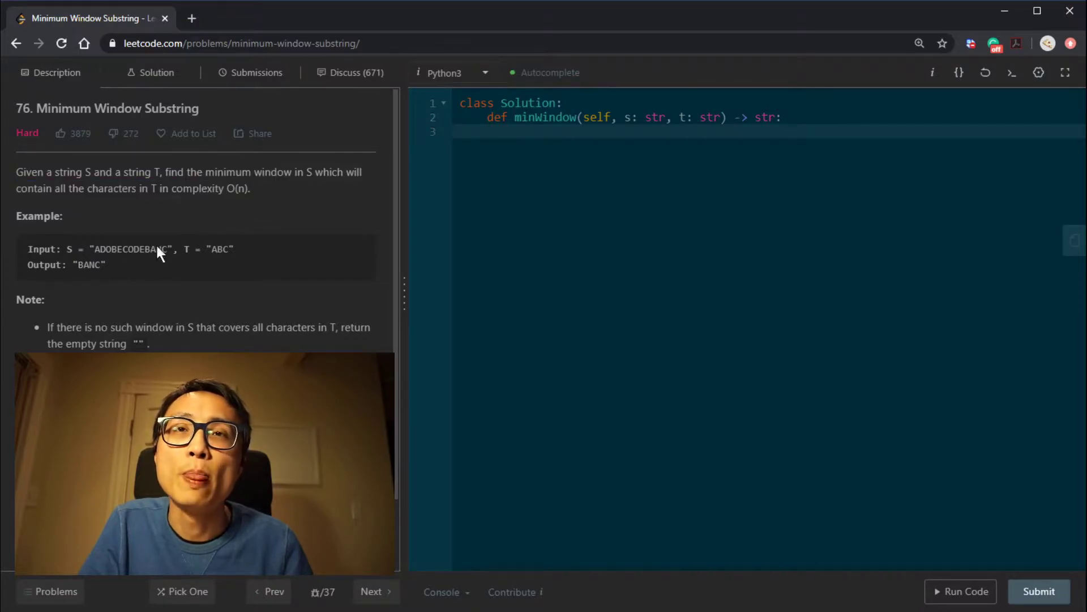
pyautogui.moveTo(94, 249); pyautogui.dragTo(125, 252)
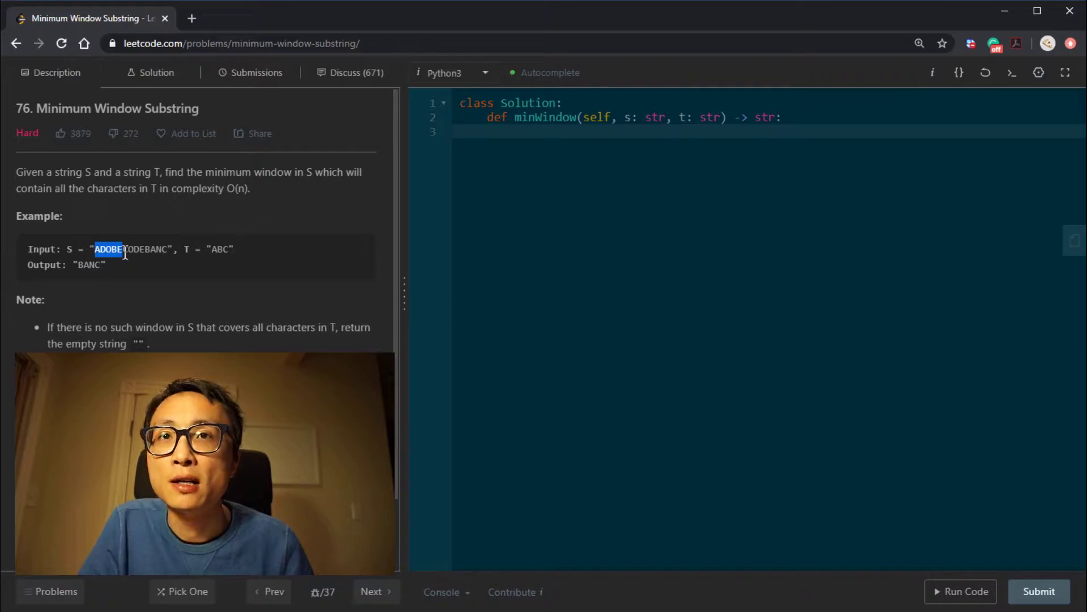
pyautogui.moveTo(124, 252); pyautogui.dragTo(128, 252)
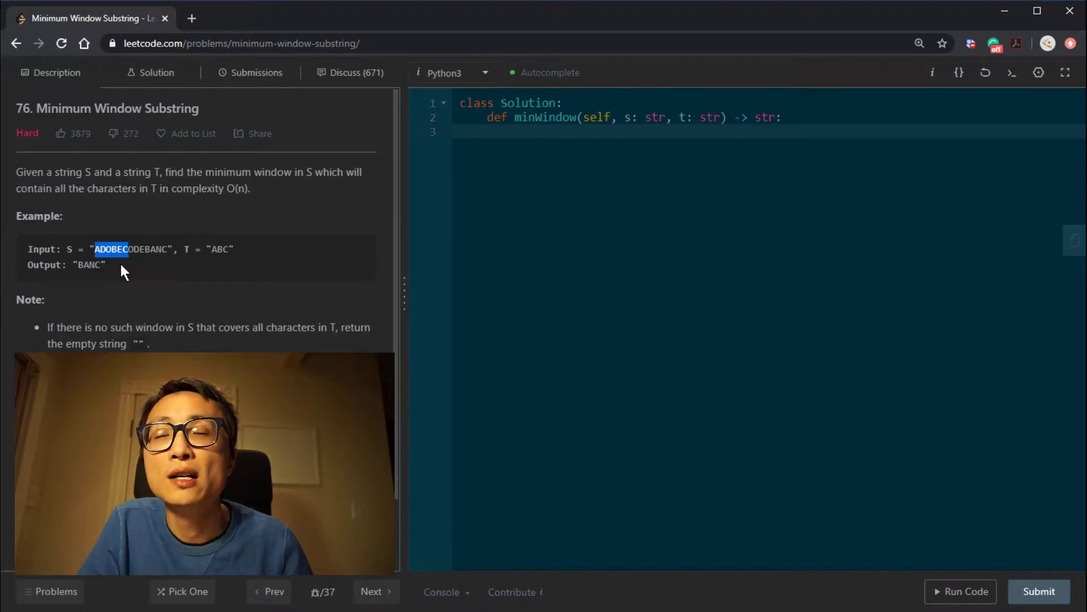
pyautogui.moveTo(130, 248); pyautogui.dragTo(135, 251)
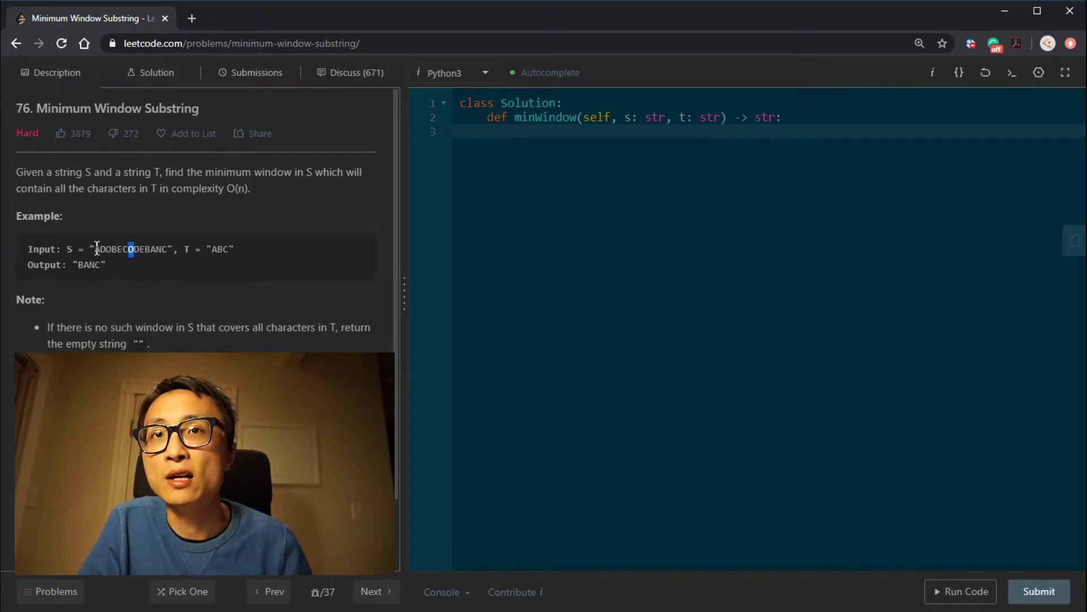
pyautogui.moveTo(94, 249); pyautogui.dragTo(100, 249)
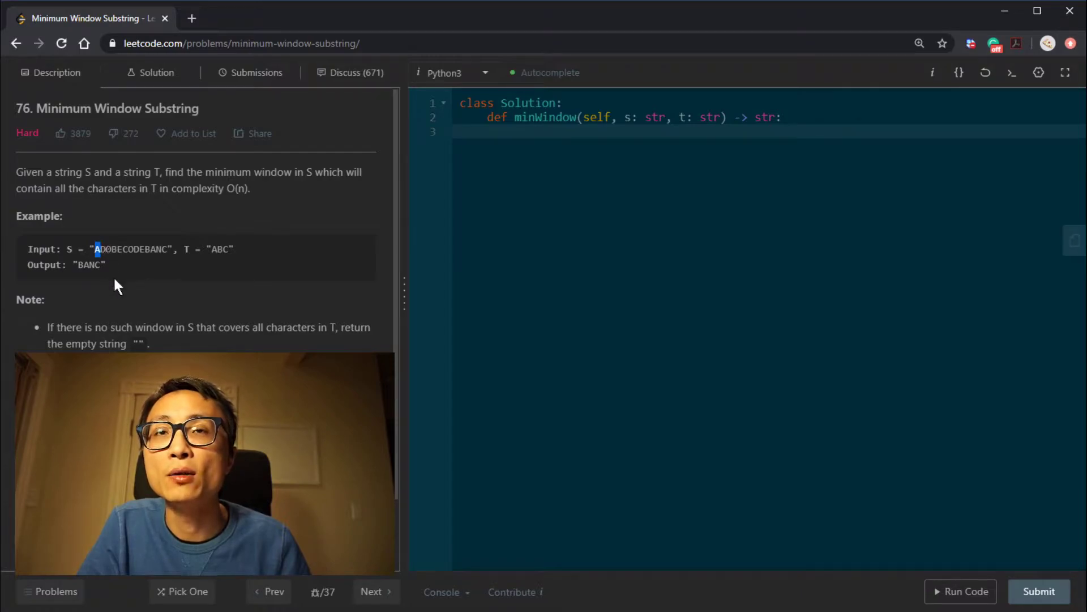
pyautogui.moveTo(99, 249); pyautogui.dragTo(106, 248)
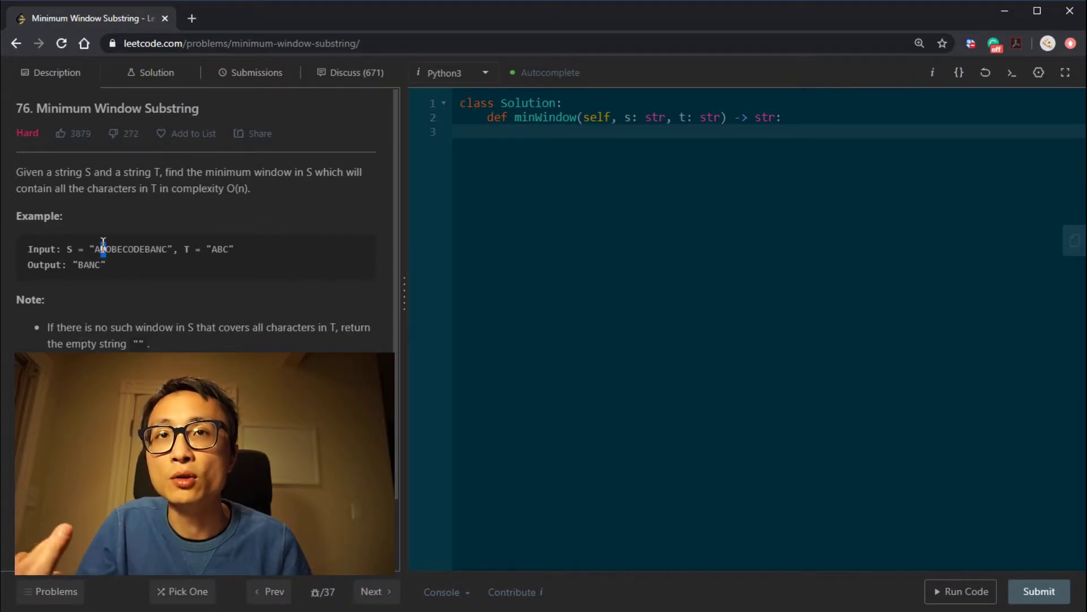
pyautogui.moveTo(173, 249); pyautogui.dragTo(261, 246)
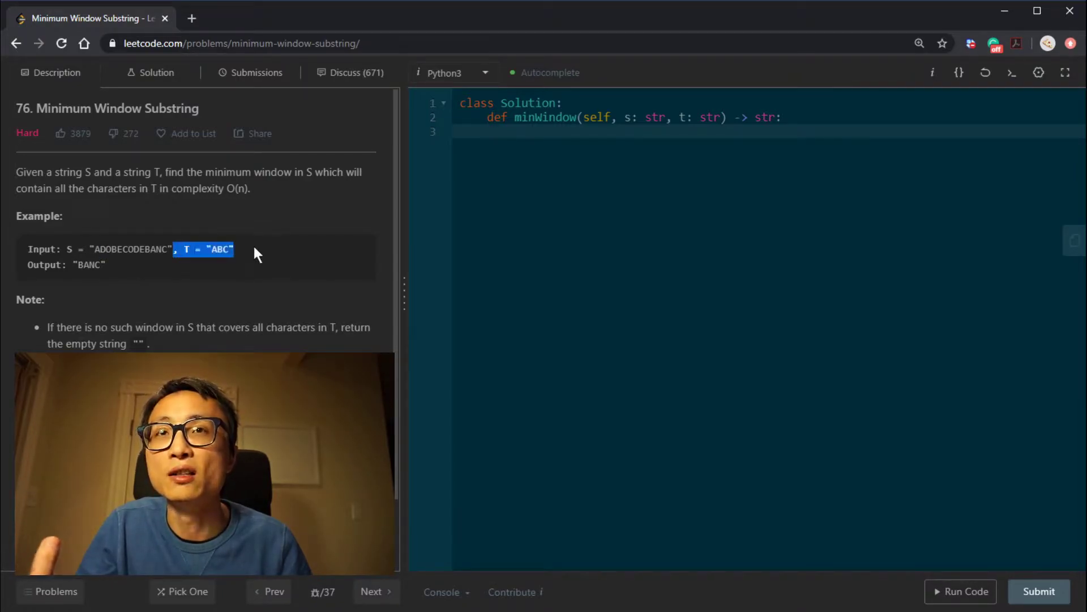
pyautogui.click(60, 188)
pyautogui.moveTo(60, 188); pyautogui.dragTo(112, 189)
pyautogui.click(124, 210)
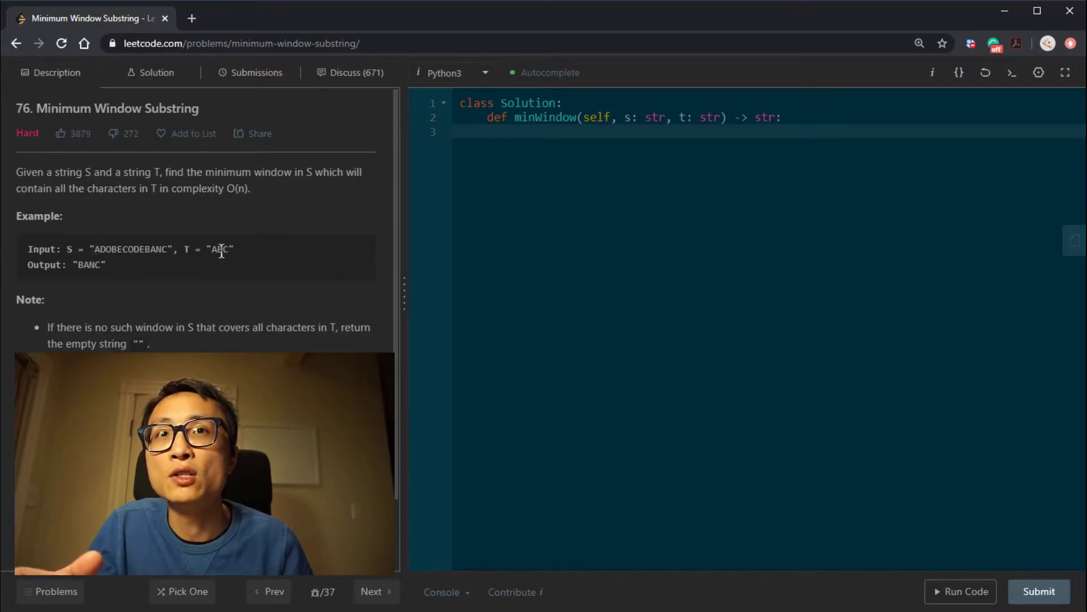
# Highlight the target "ABC", the O(n) requirement and the word minimum before coding
pyautogui.moveTo(206, 249); pyautogui.dragTo(233, 252)
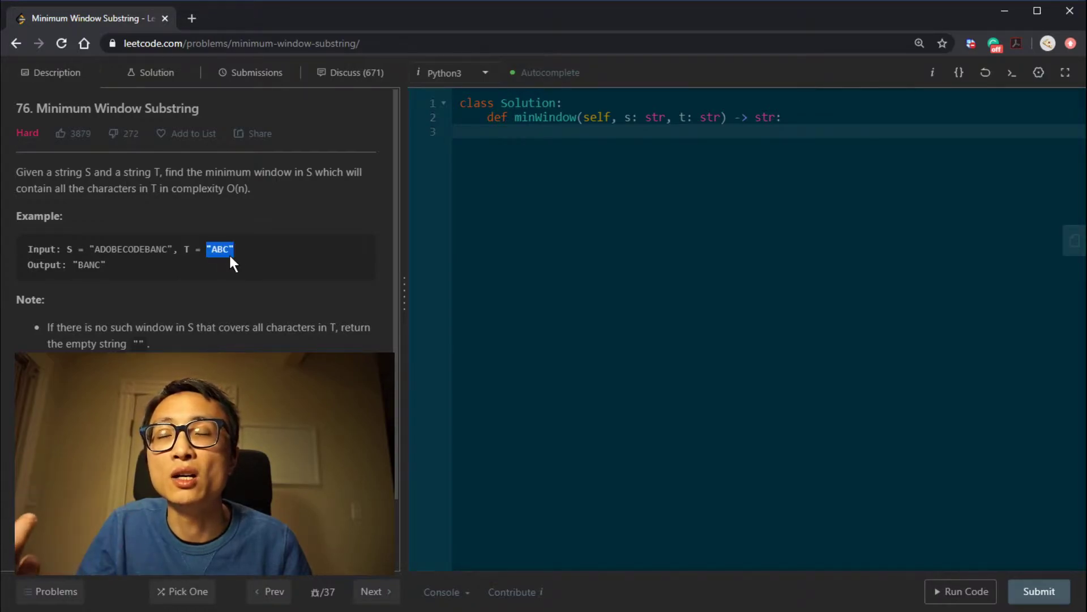
pyautogui.moveTo(235, 188); pyautogui.dragTo(248, 192)
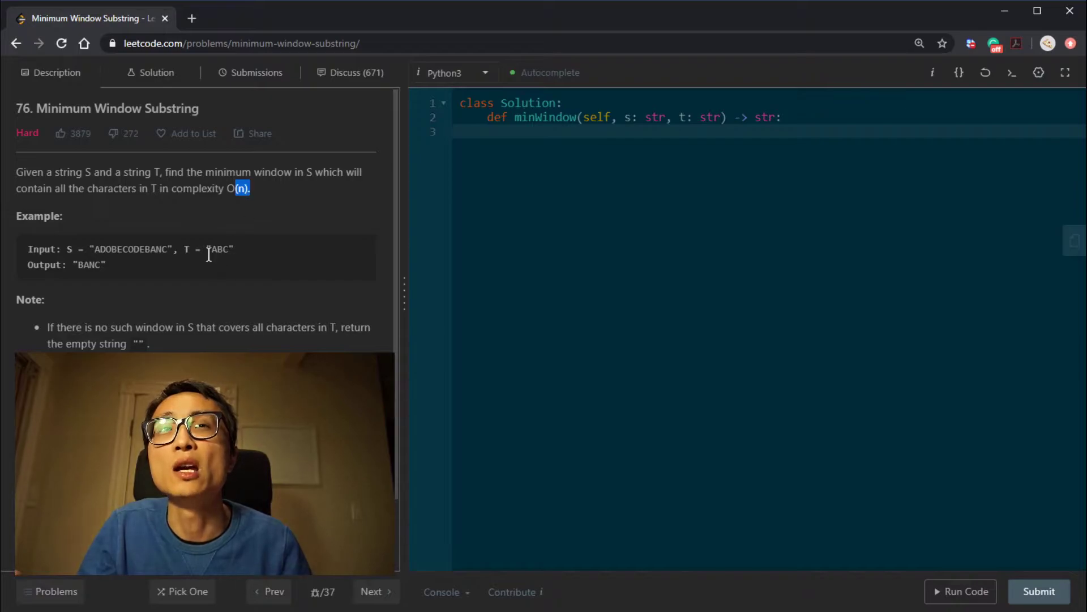
pyautogui.moveTo(209, 251)
pyautogui.mouseDown()
pyautogui.moveTo(184, 250)
pyautogui.moveTo(264, 254)
pyautogui.mouseUp()
pyautogui.click(264, 253)
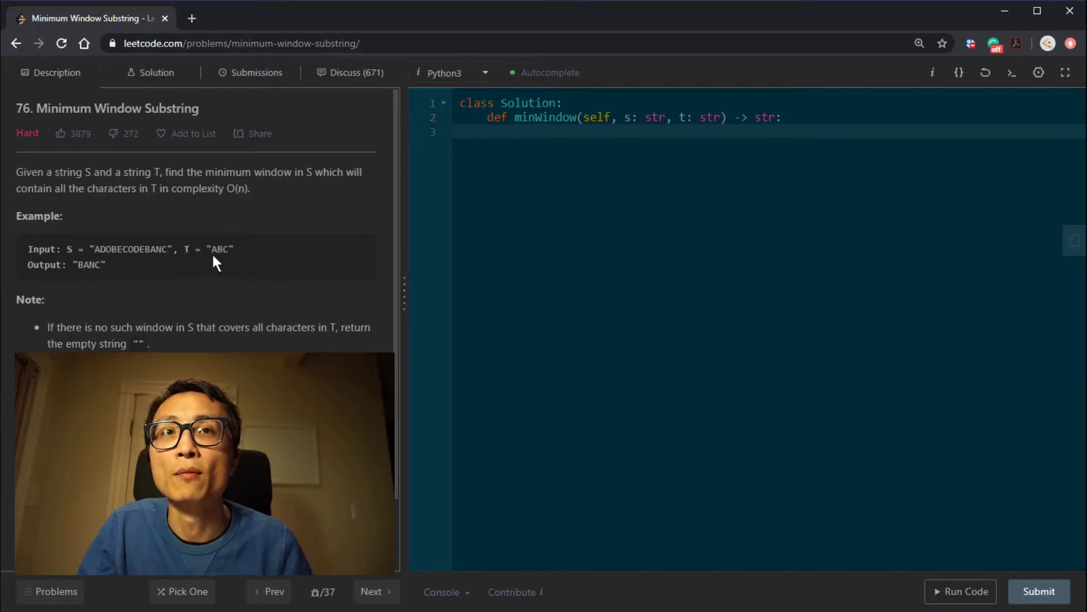
pyautogui.moveTo(184, 251); pyautogui.dragTo(256, 250)
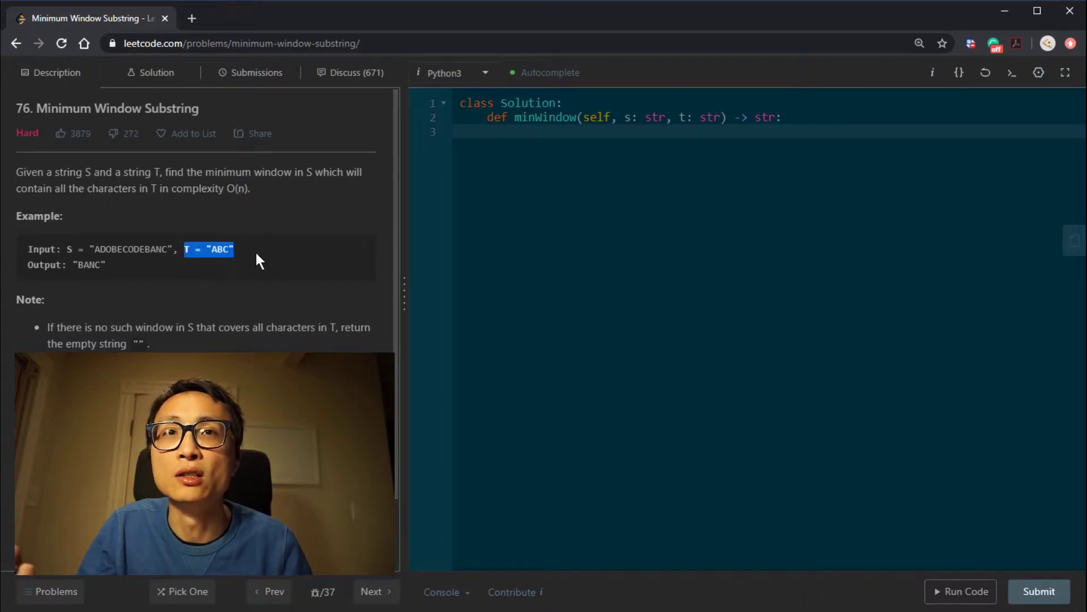
pyautogui.click(243, 246)
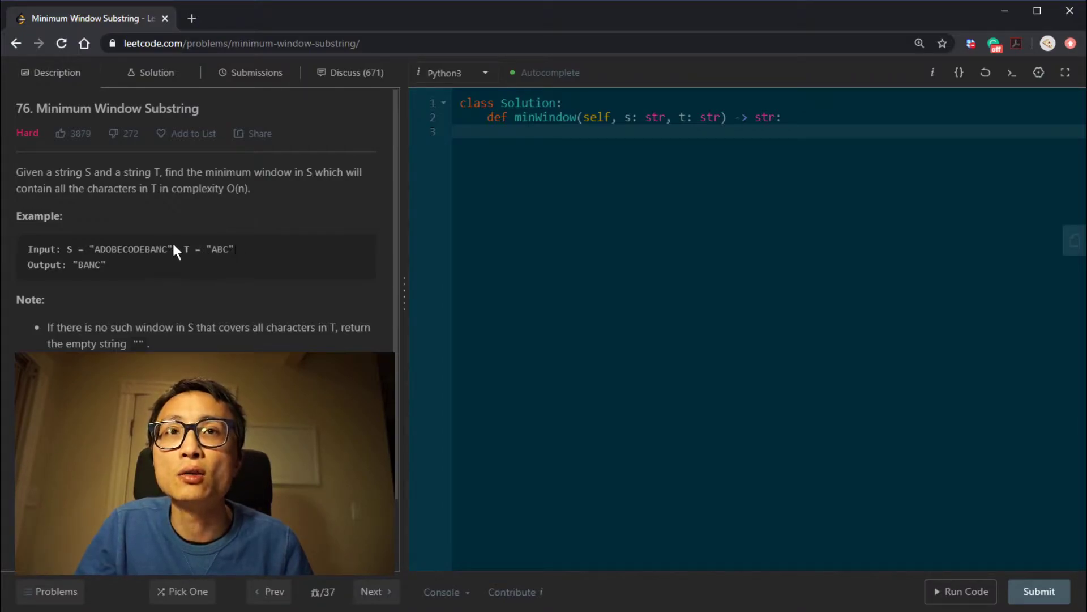
pyautogui.moveTo(172, 244); pyautogui.dragTo(238, 246)
pyautogui.click(247, 242)
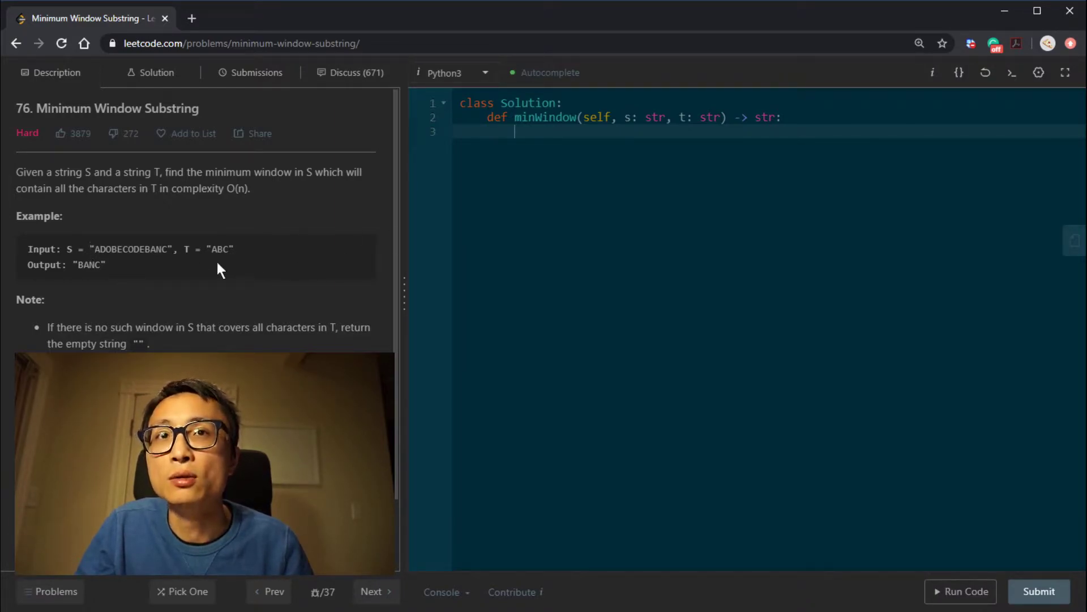
pyautogui.moveTo(206, 249); pyautogui.dragTo(234, 250)
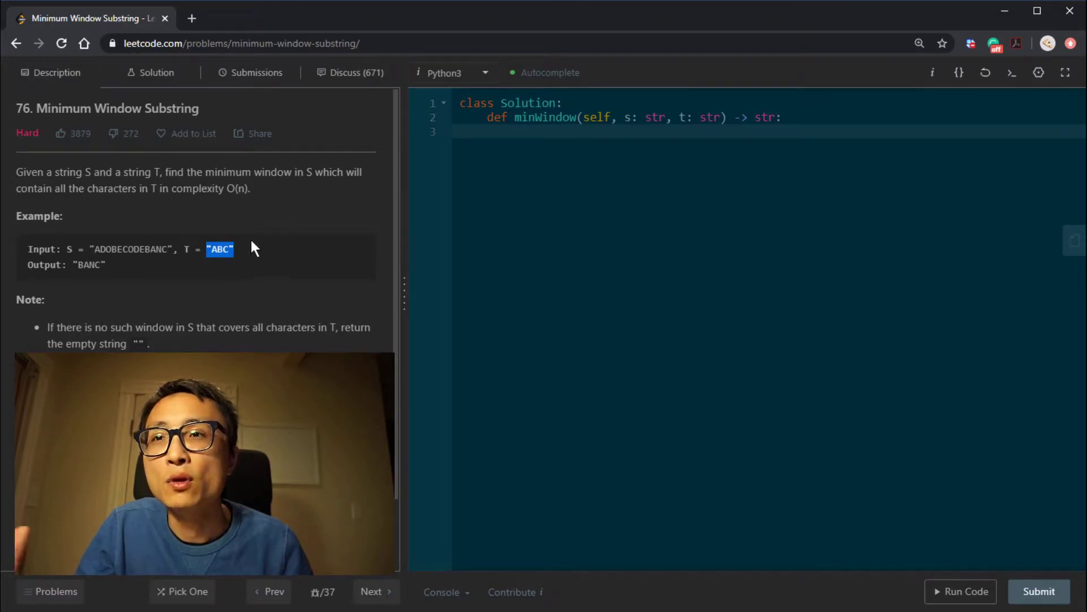
pyautogui.click(204, 256)
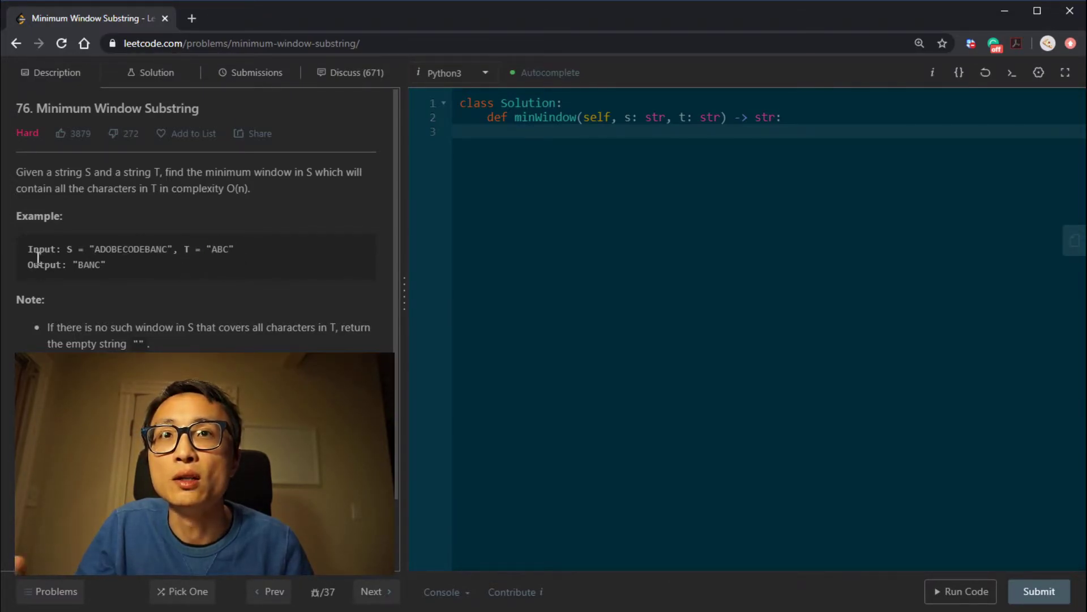
pyautogui.moveTo(88, 249); pyautogui.dragTo(235, 249)
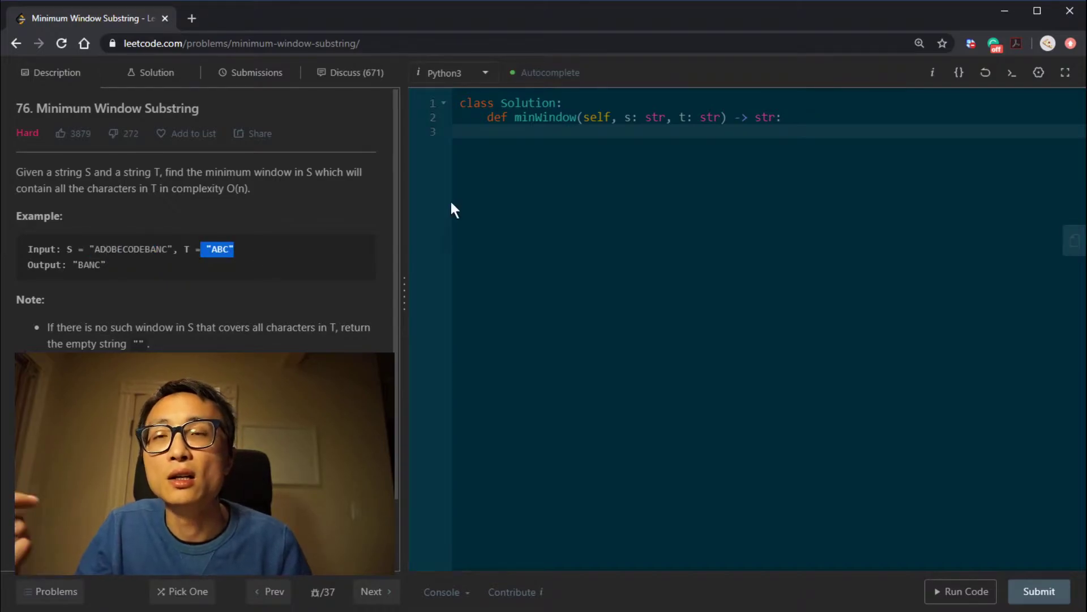
pyautogui.moveTo(226, 189); pyautogui.dragTo(250, 189)
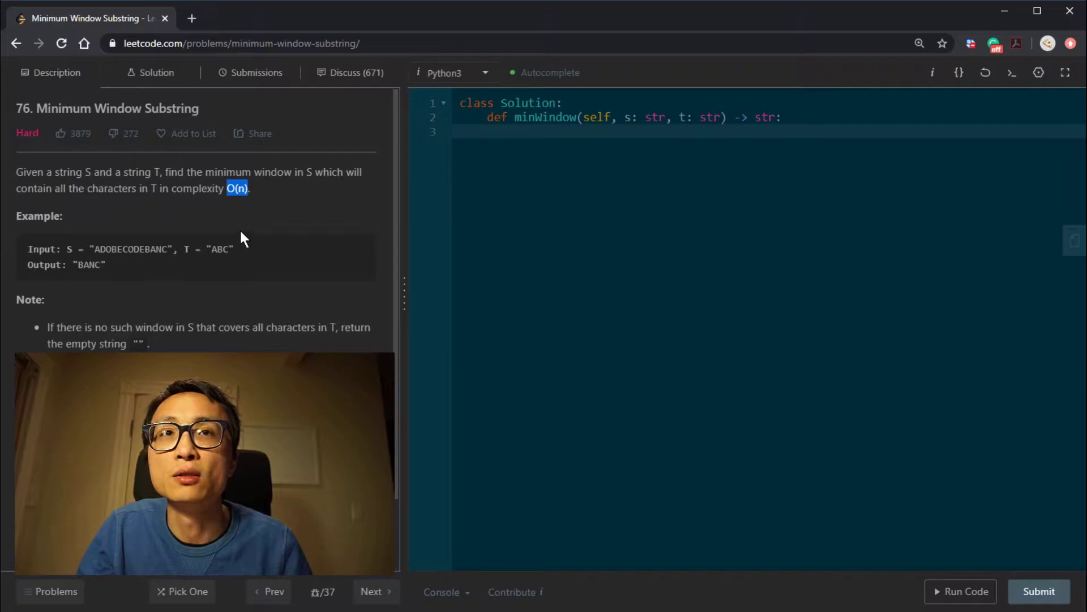
pyautogui.moveTo(228, 190); pyautogui.dragTo(252, 203)
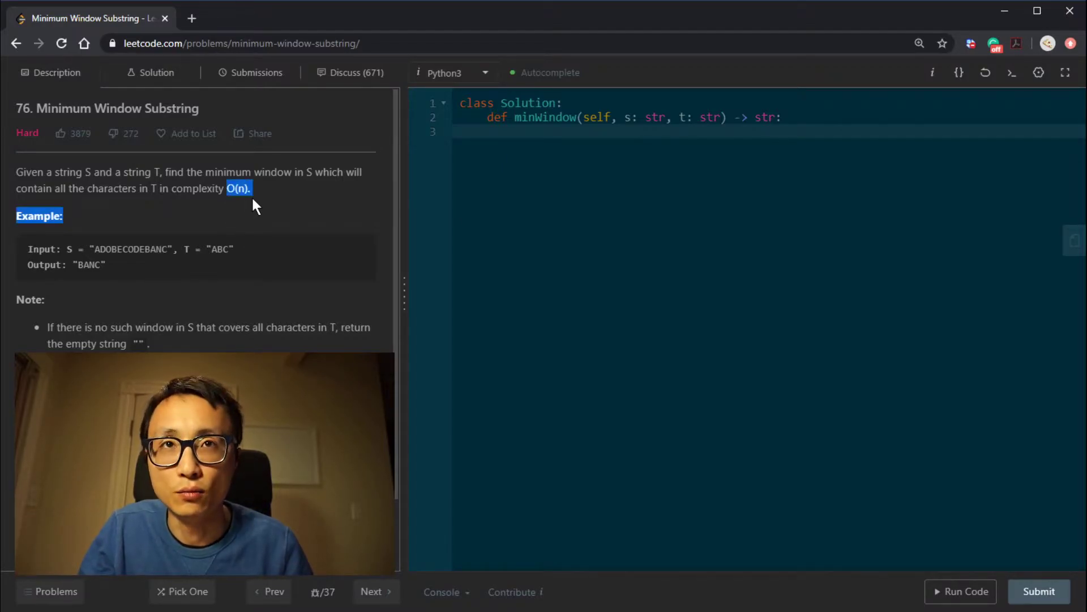
pyautogui.click(532, 246)
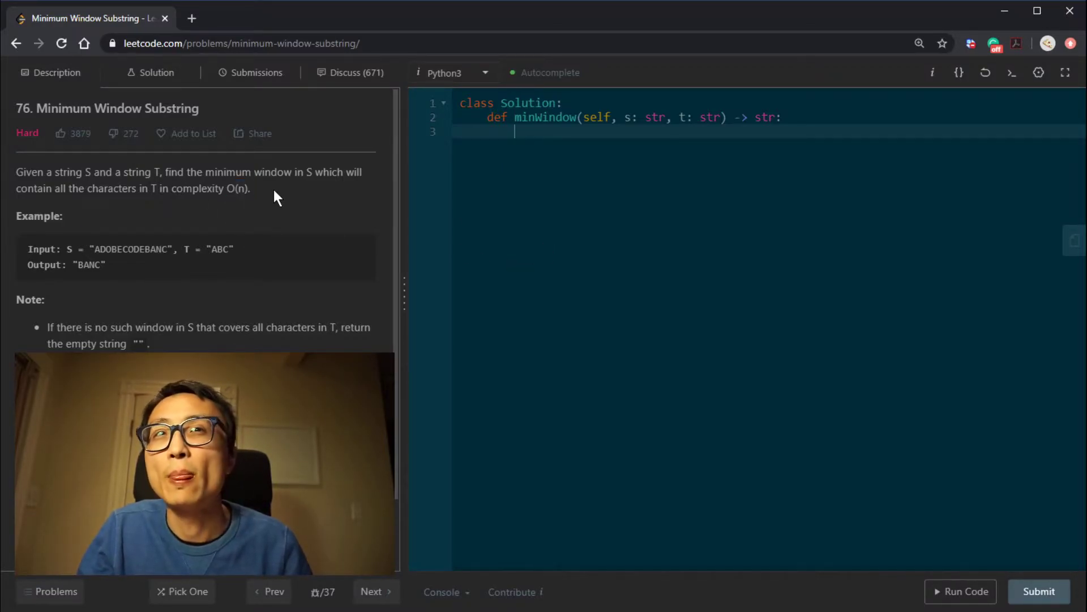
pyautogui.moveTo(251, 189); pyautogui.dragTo(14, 176)
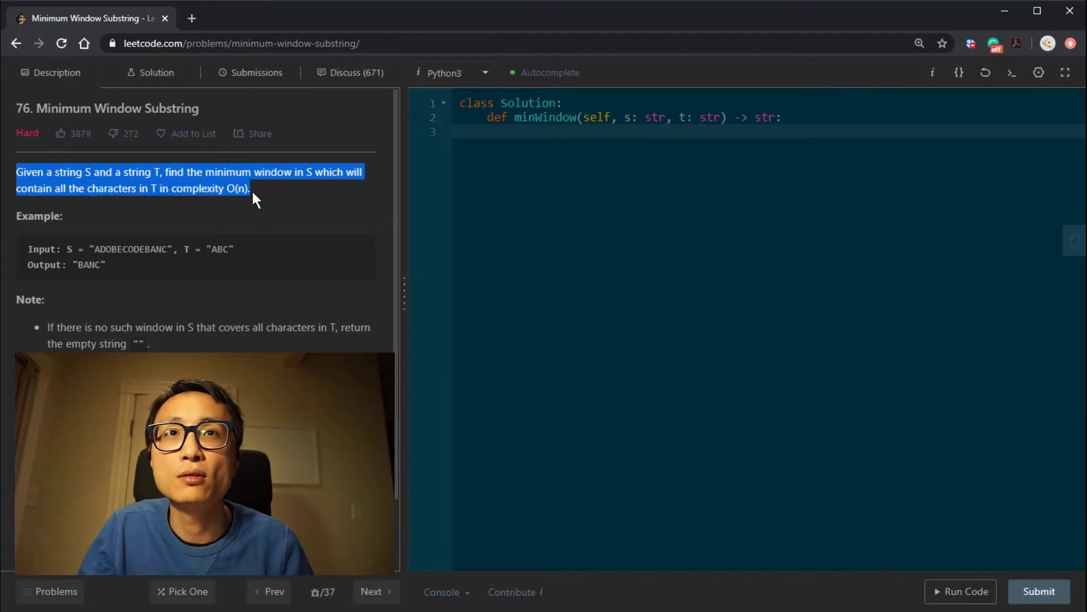
pyautogui.click(192, 167)
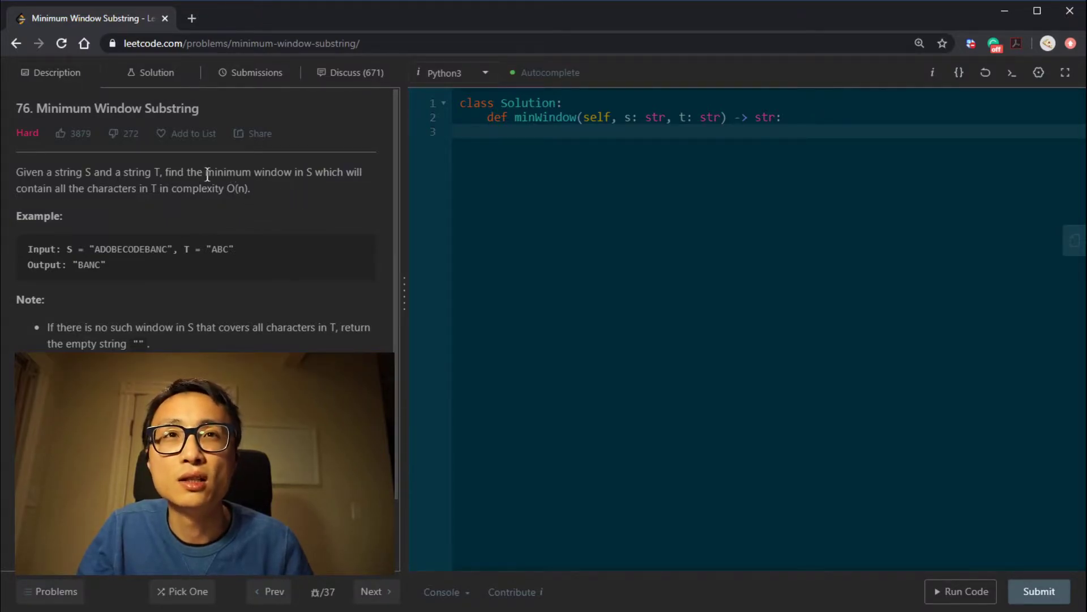
pyautogui.moveTo(206, 173); pyautogui.dragTo(268, 174)
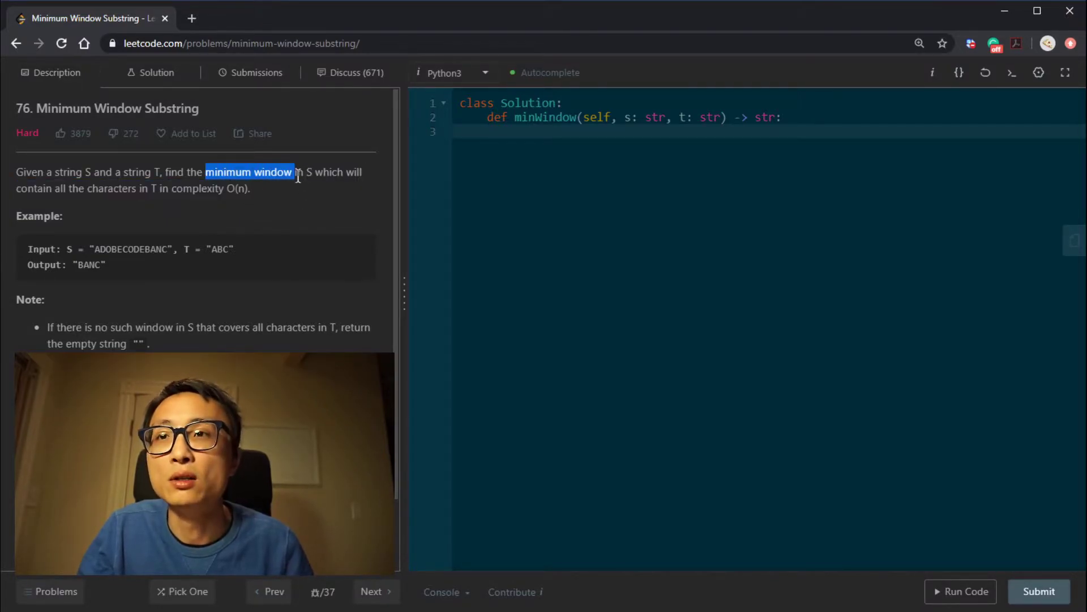
pyautogui.click(238, 174)
pyautogui.doubleClick(231, 173)
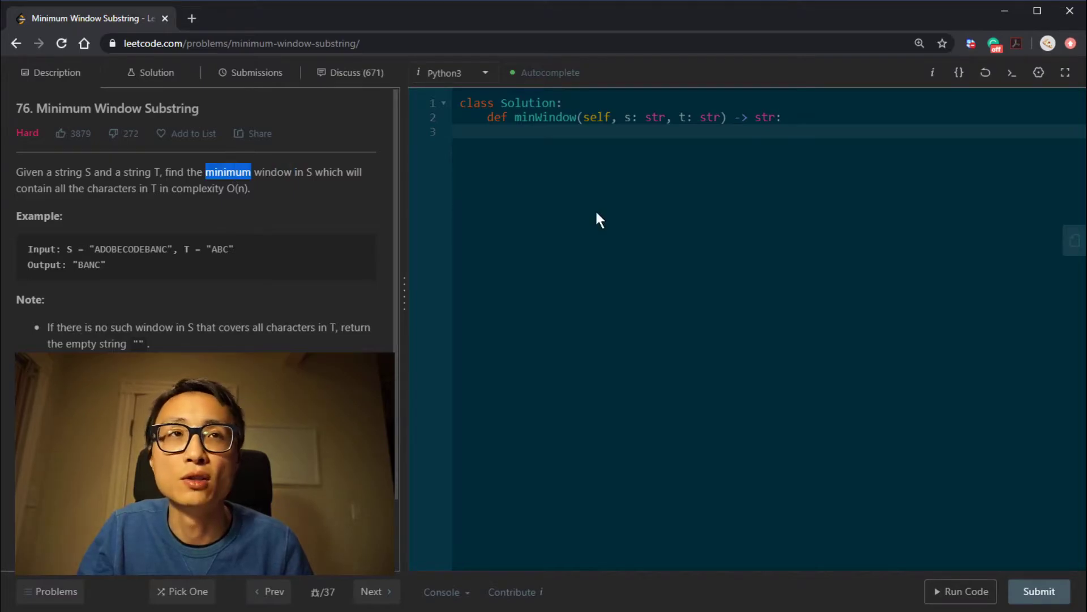
pyautogui.click(597, 206)
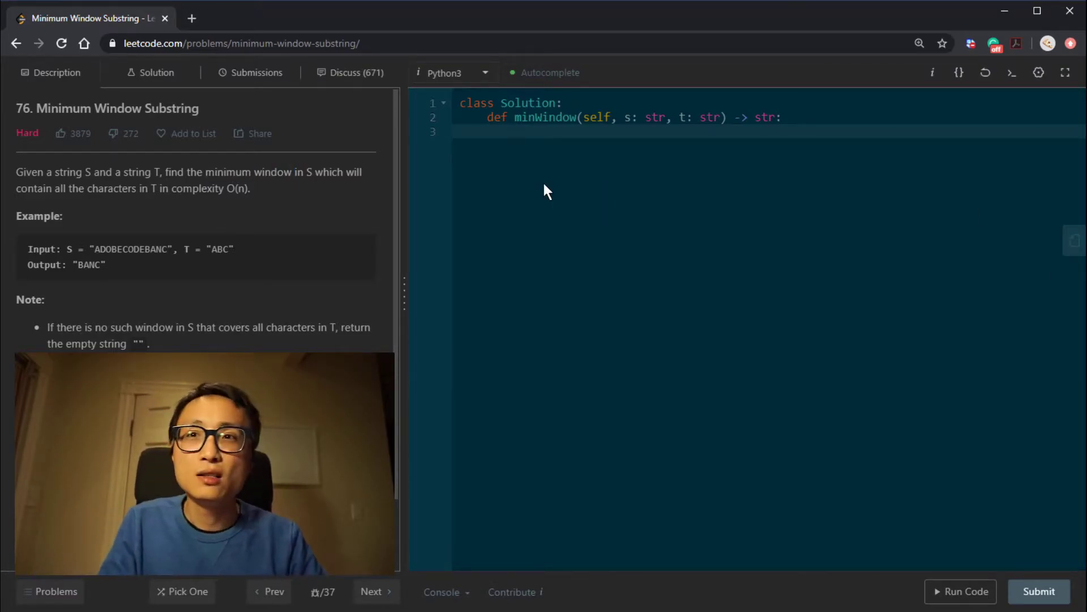
pyautogui.write('tar')
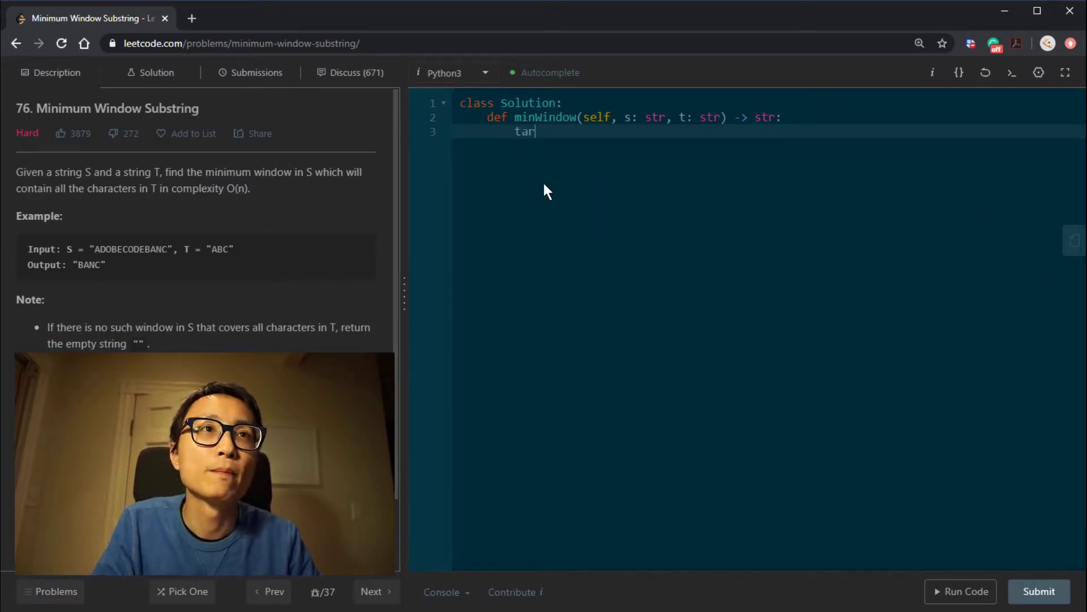
pyautogui.write('get = ')
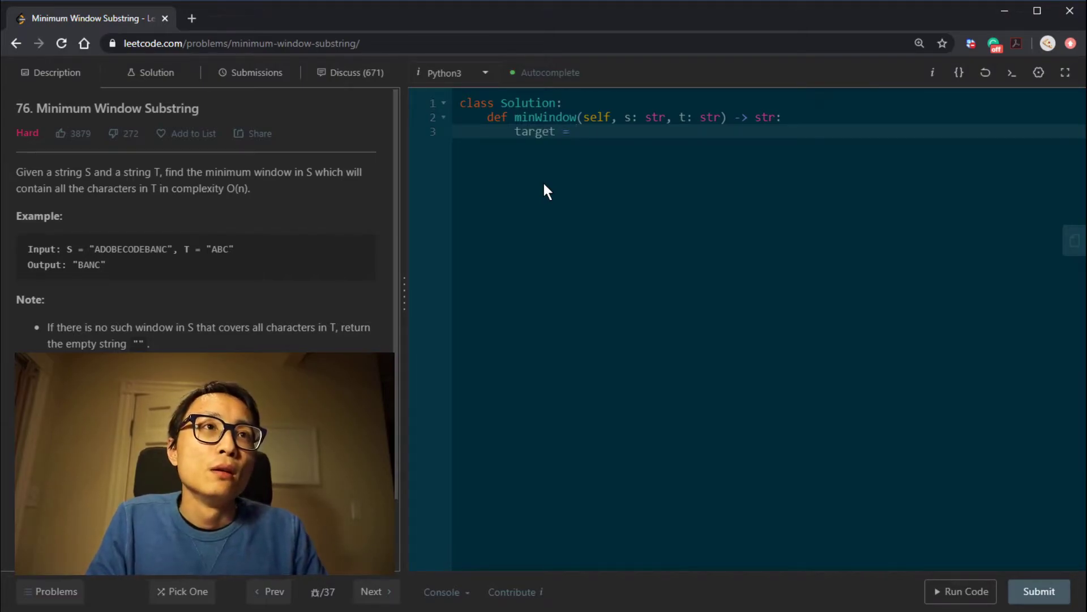
pyautogui.write('collections.')
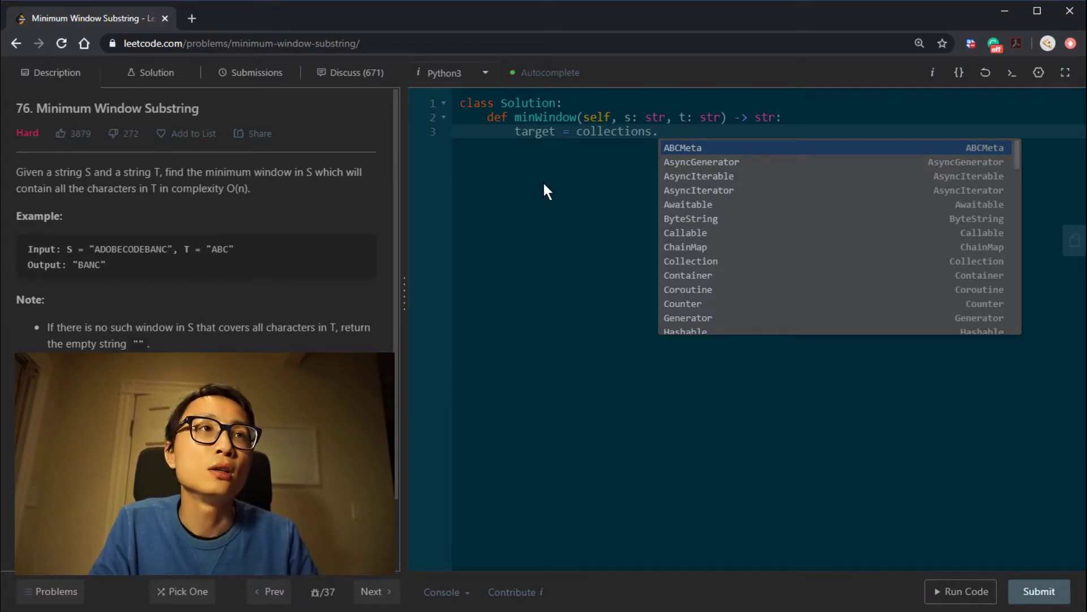
pyautogui.write('Counter(')
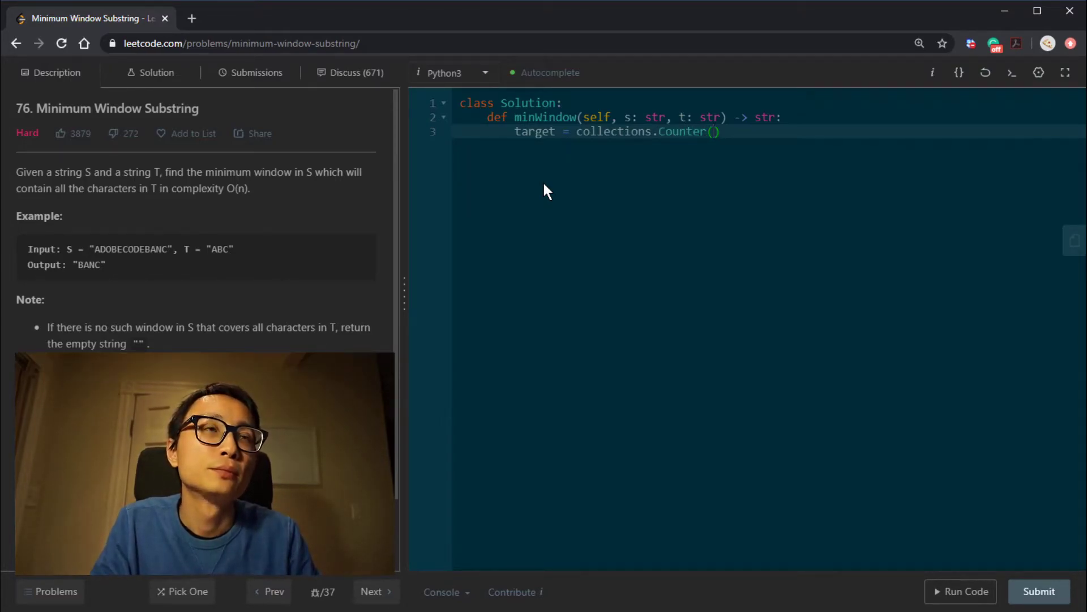
pyautogui.write('t)')
# Write target = Counter(t), window = defaultdict(int) and the max_len, min_l, min_r line
pyautogui.press('Return')
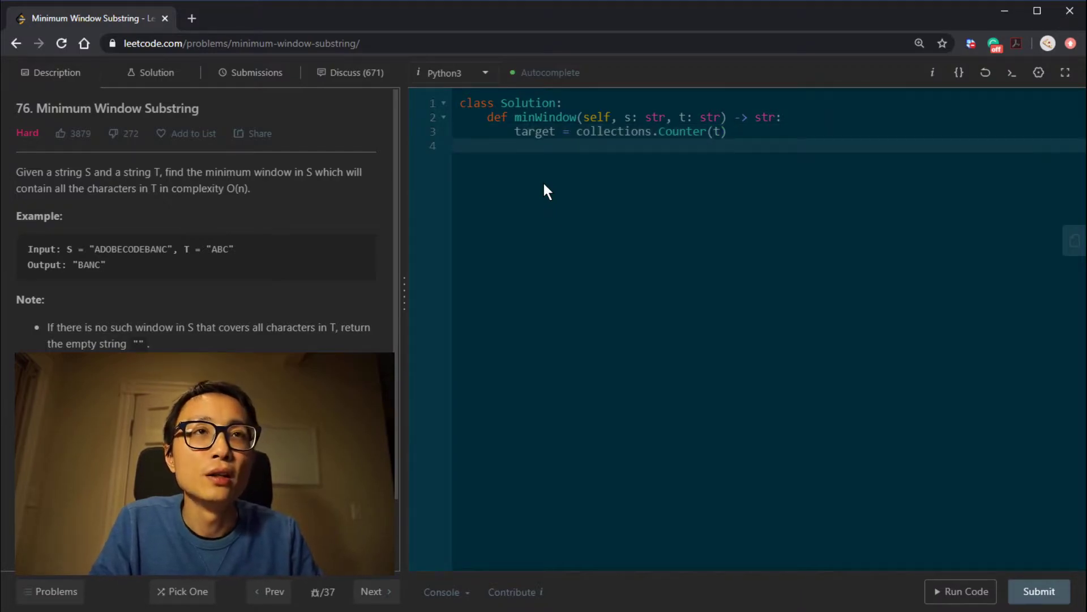
pyautogui.write('window =')
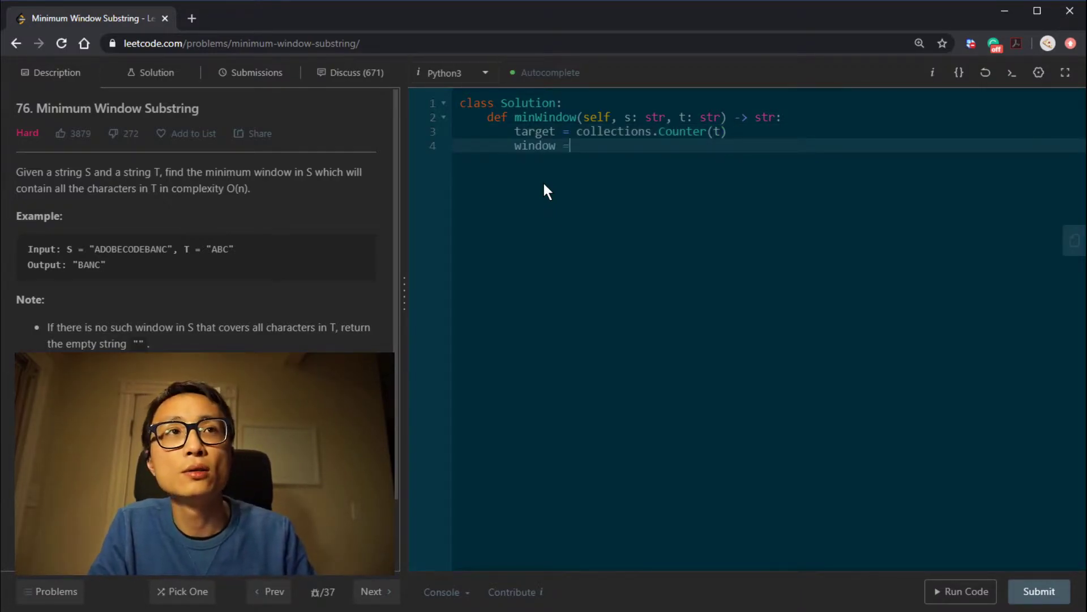
pyautogui.write(' c')
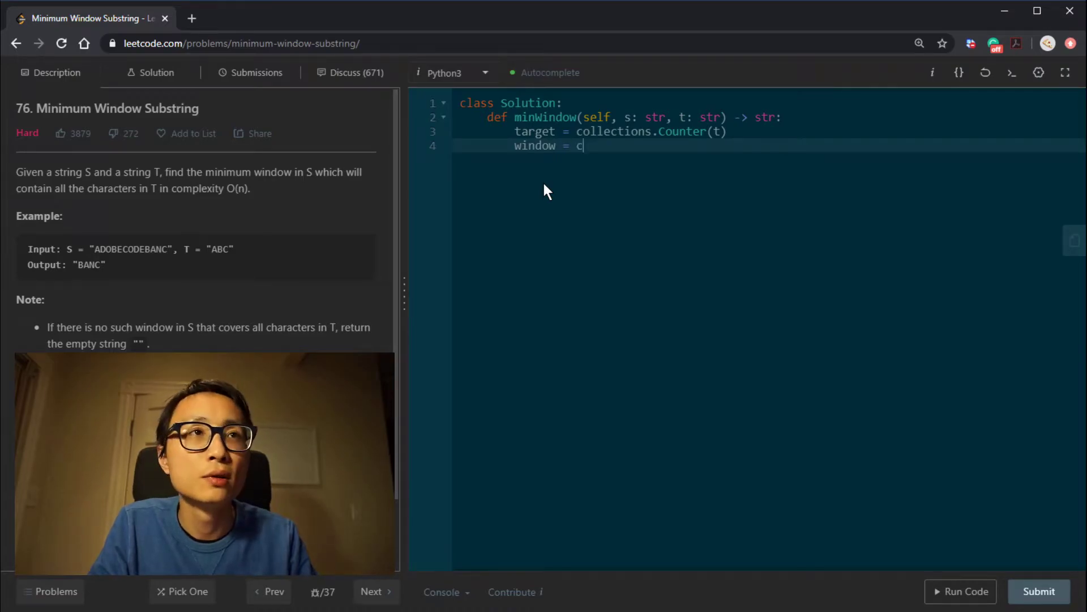
pyautogui.write('ollections.def')
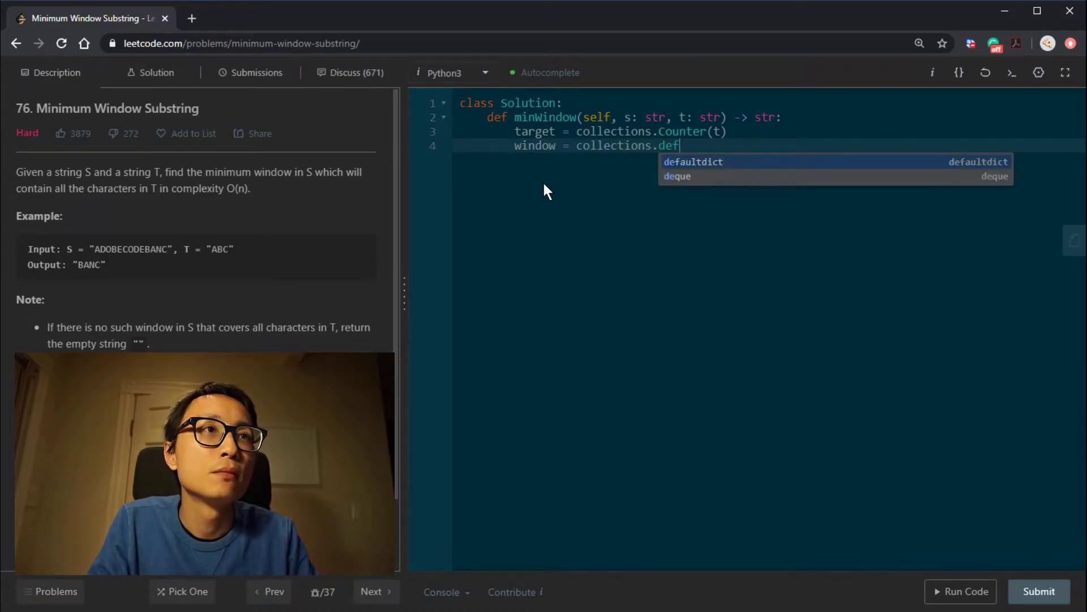
pyautogui.write('aul')
pyautogui.press('Tab')
pyautogui.write('(iu')
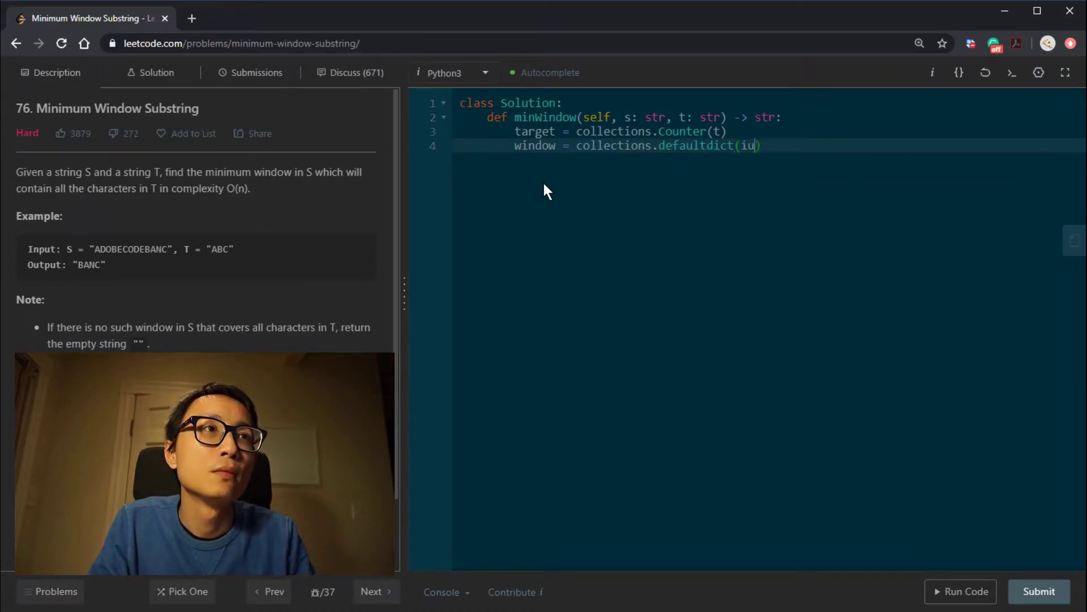
pyautogui.press('BackSpace')
pyautogui.write('nt')
pyautogui.press('Return')
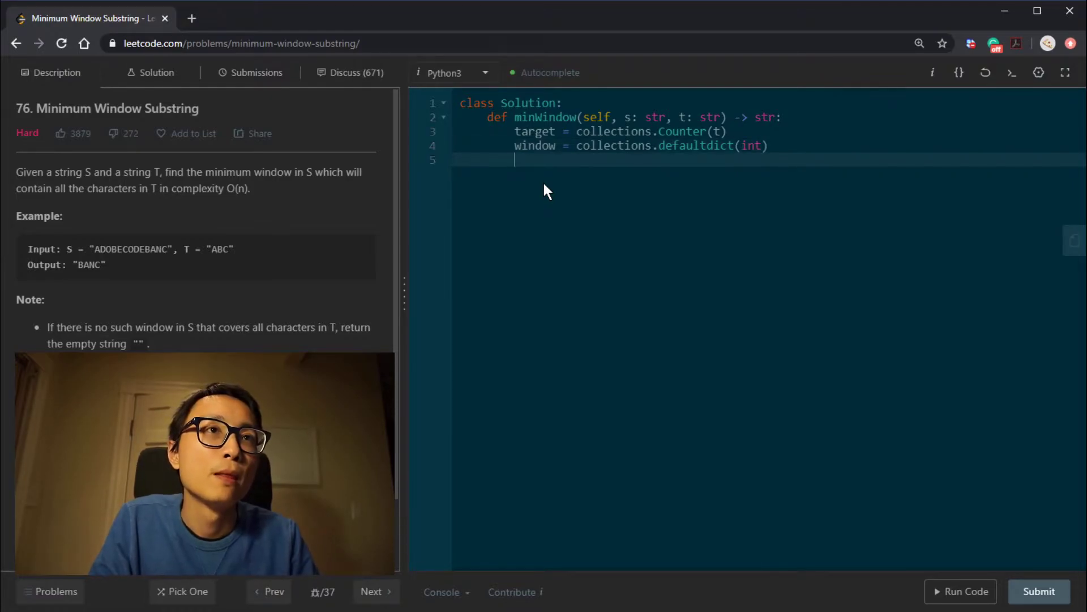
pyautogui.write('max_')
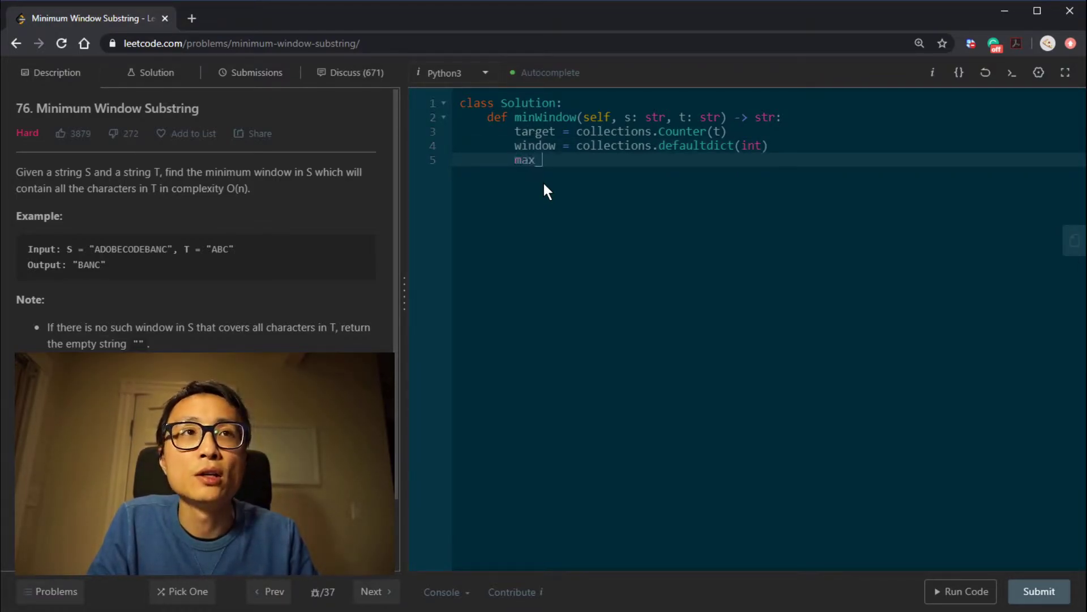
pyautogui.write('len, ')
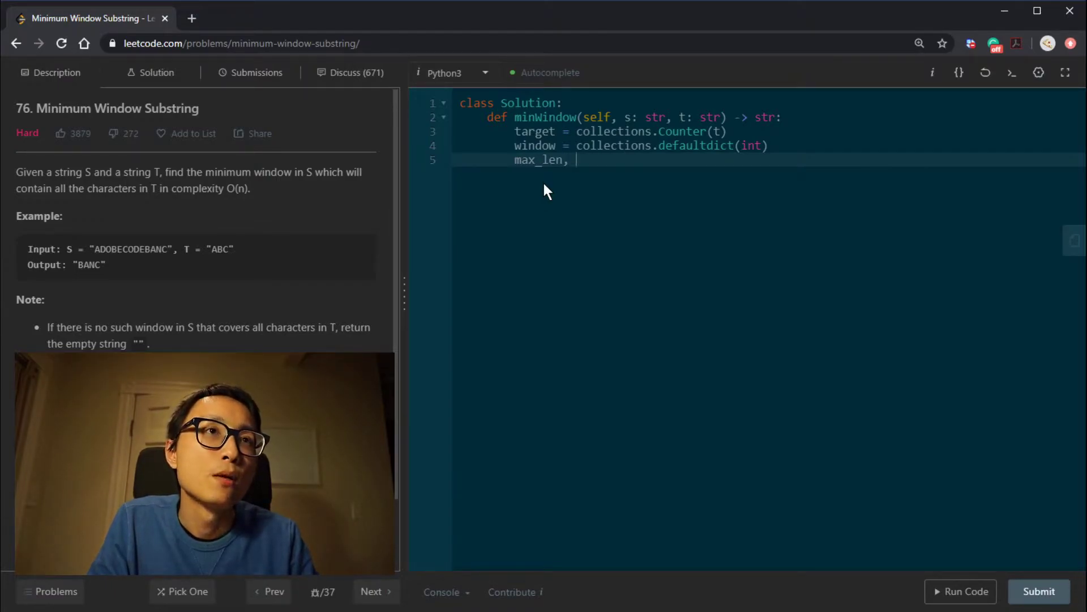
pyautogui.write('mi')
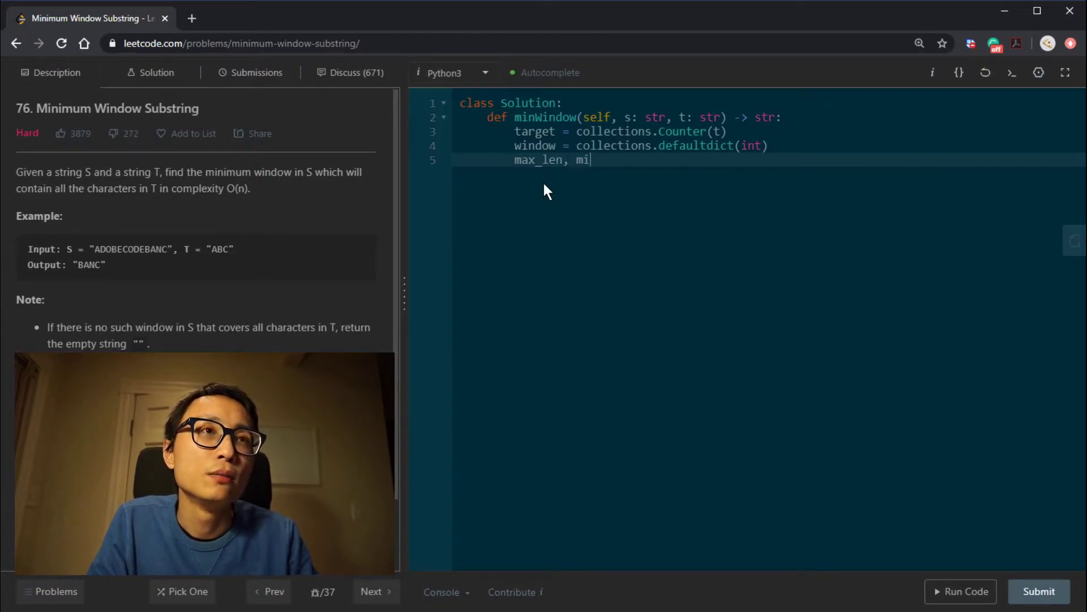
pyautogui.write('n_l, min_r')
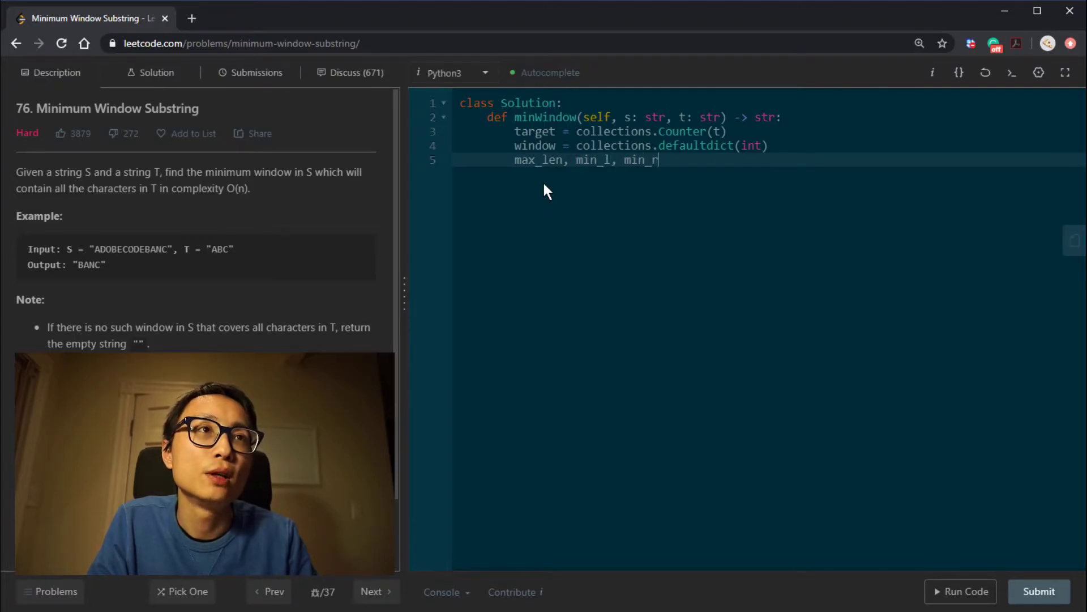
pyautogui.write(' = n,')
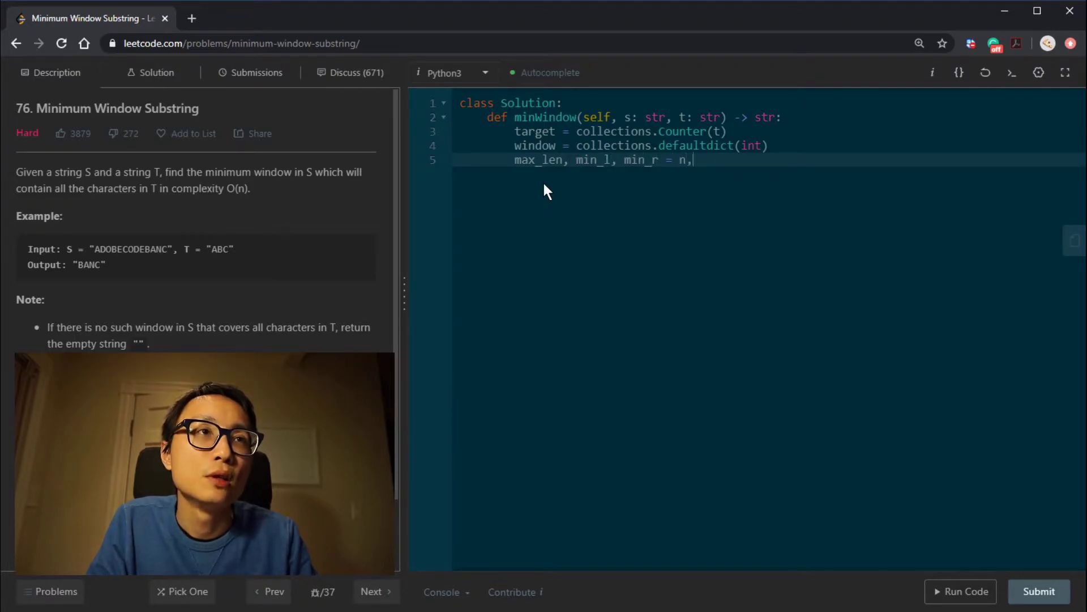
pyautogui.write(' 0 ,')
pyautogui.press('BackSpace')
pyautogui.press('BackSpace')
pyautogui.write(',')
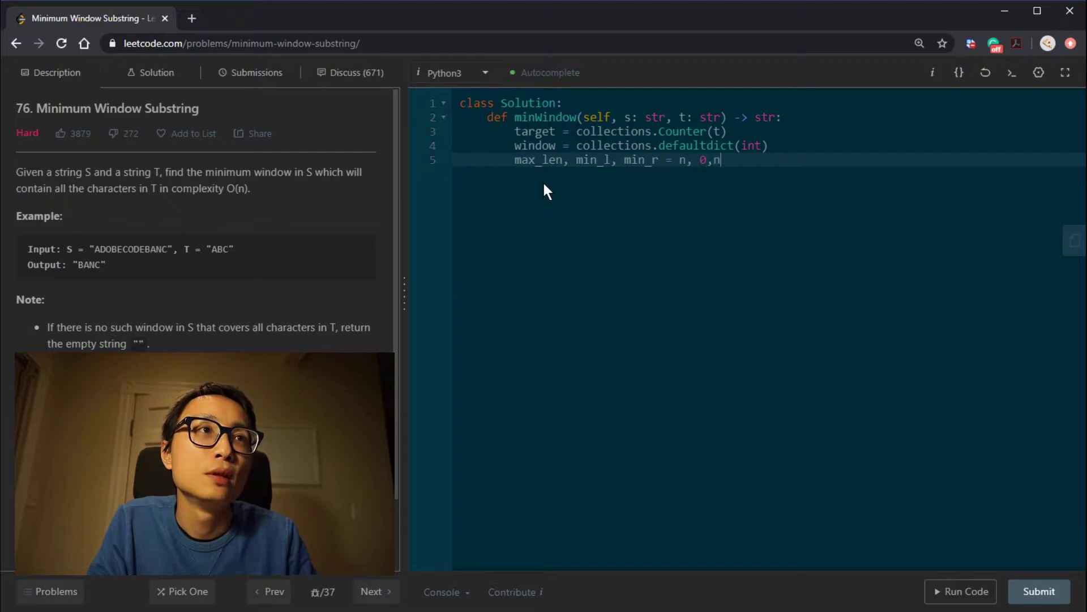
pyautogui.write(' n')
# Add n = len(s) above the target line and start l = 0 below the declarations
pyautogui.press('Up')
pyautogui.press('Up')
pyautogui.press('Up')
pyautogui.press('End')
pyautogui.press('Return')
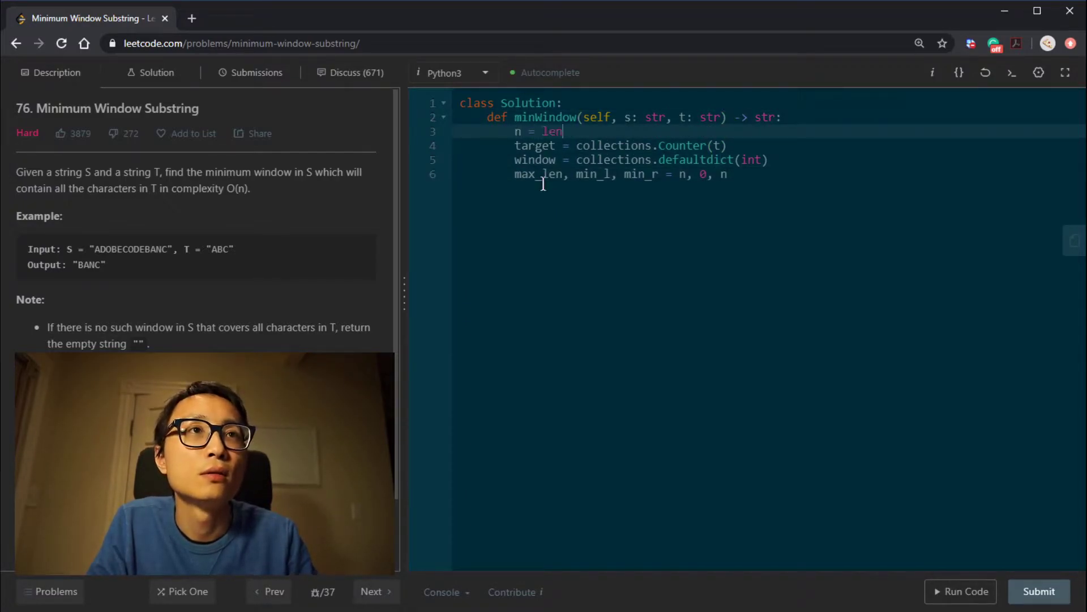
pyautogui.press('Down')
pyautogui.press('Down')
pyautogui.press('Down')
pyautogui.press('End')
pyautogui.press('Return')
pyautogui.press('Return')
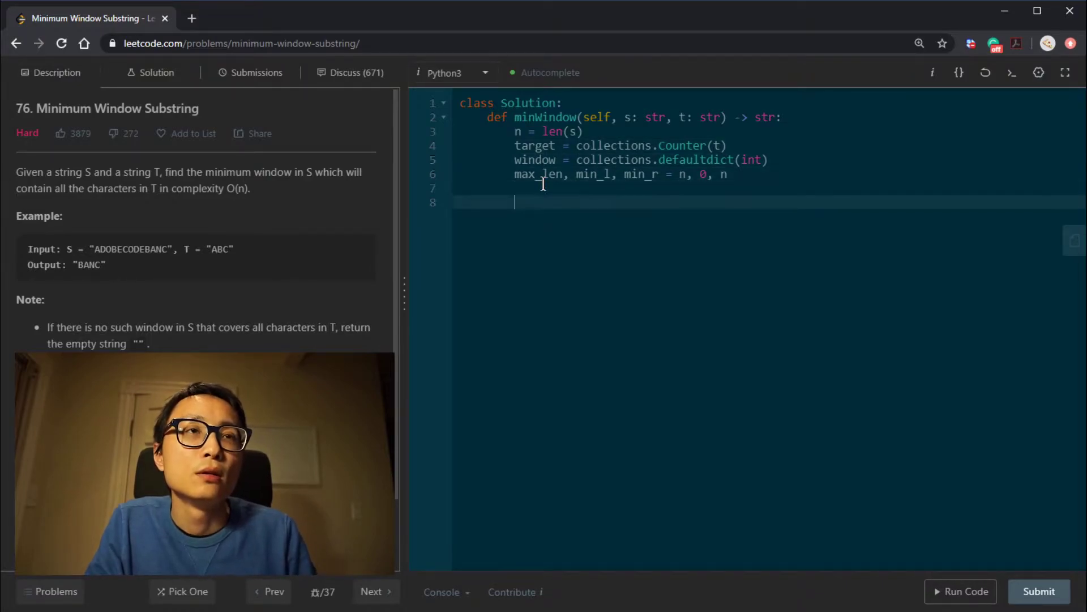
pyautogui.write('l = 0')
pyautogui.press('Return')
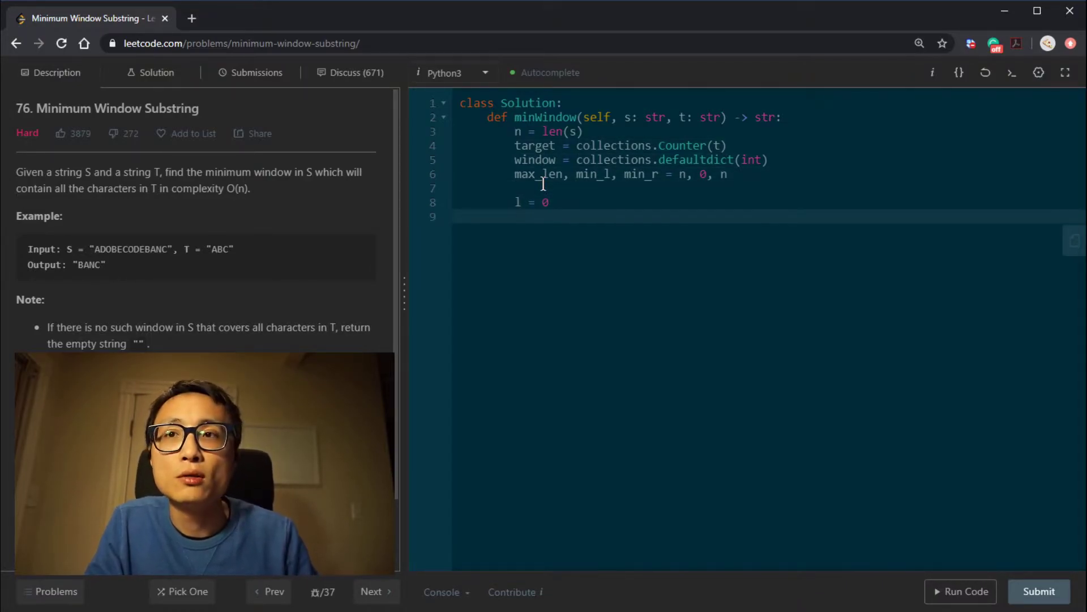
pyautogui.write('fo')
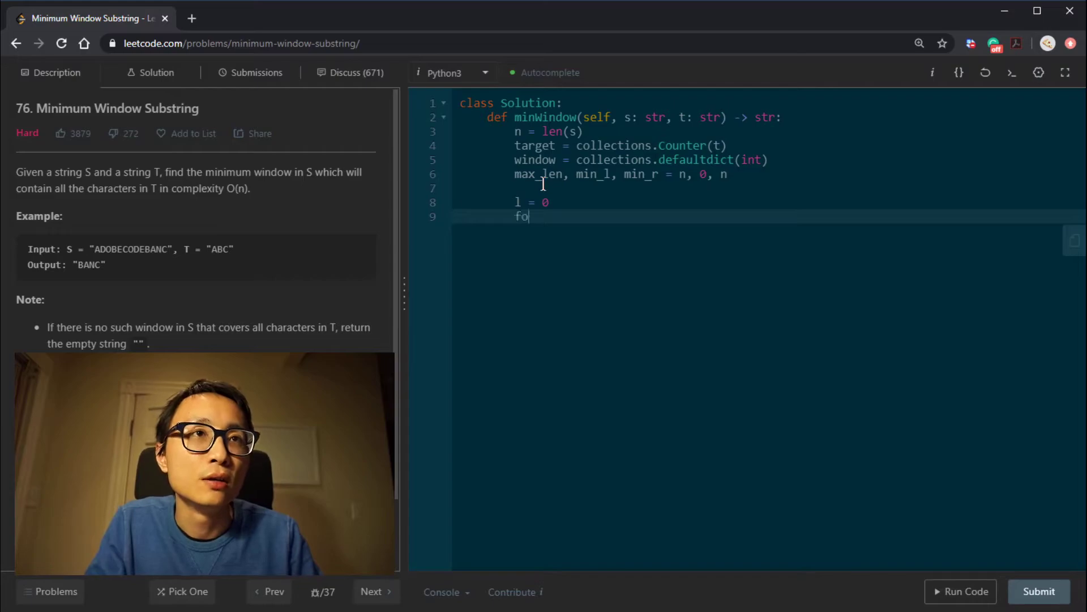
pyautogui.write('r')
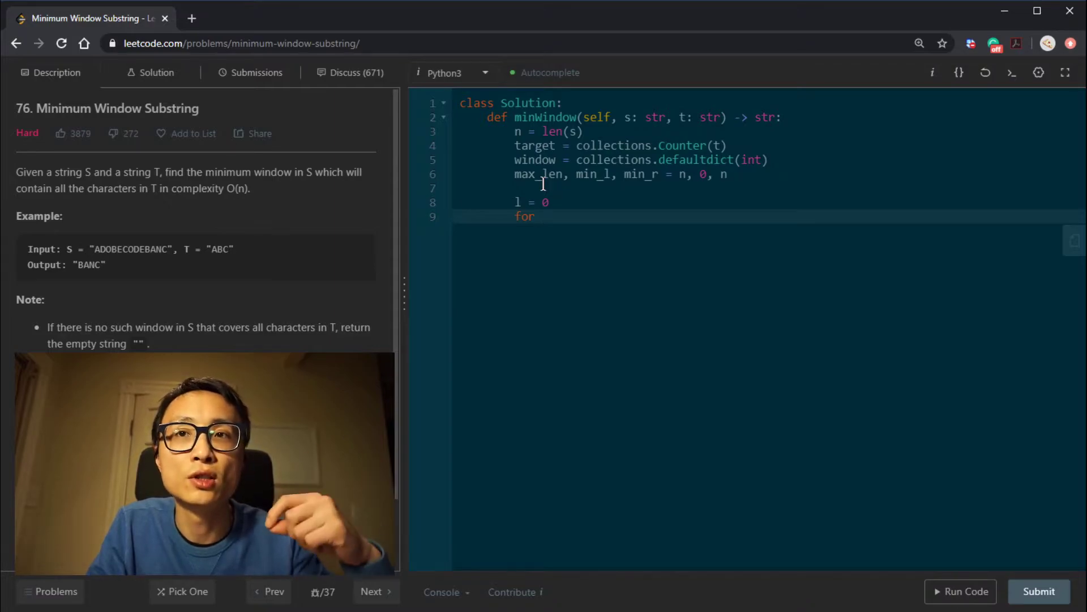
pyautogui.write('r, c ')
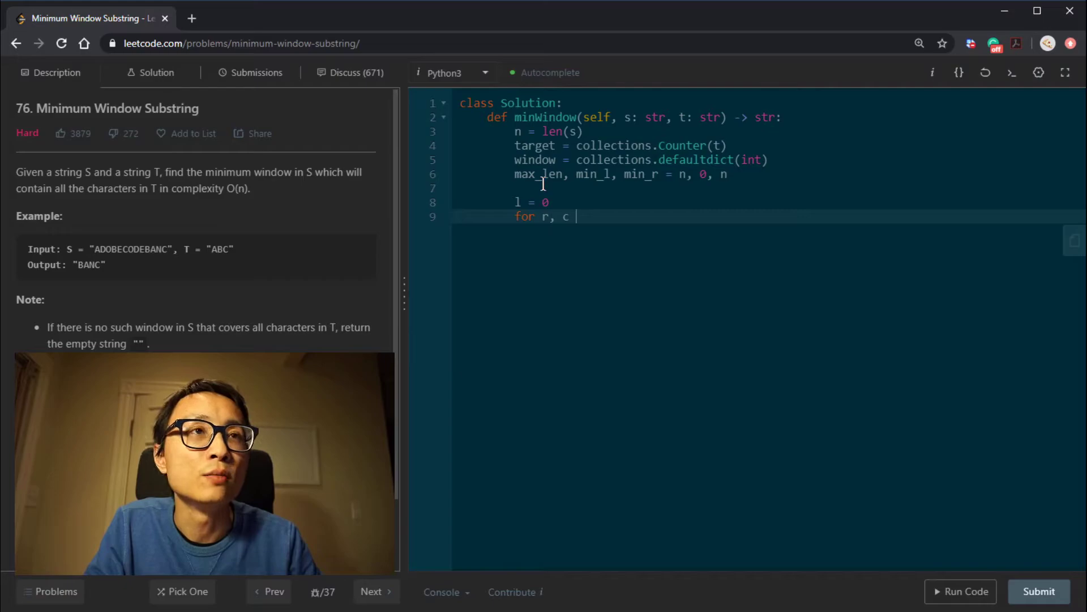
pyautogui.write('in enumerate')
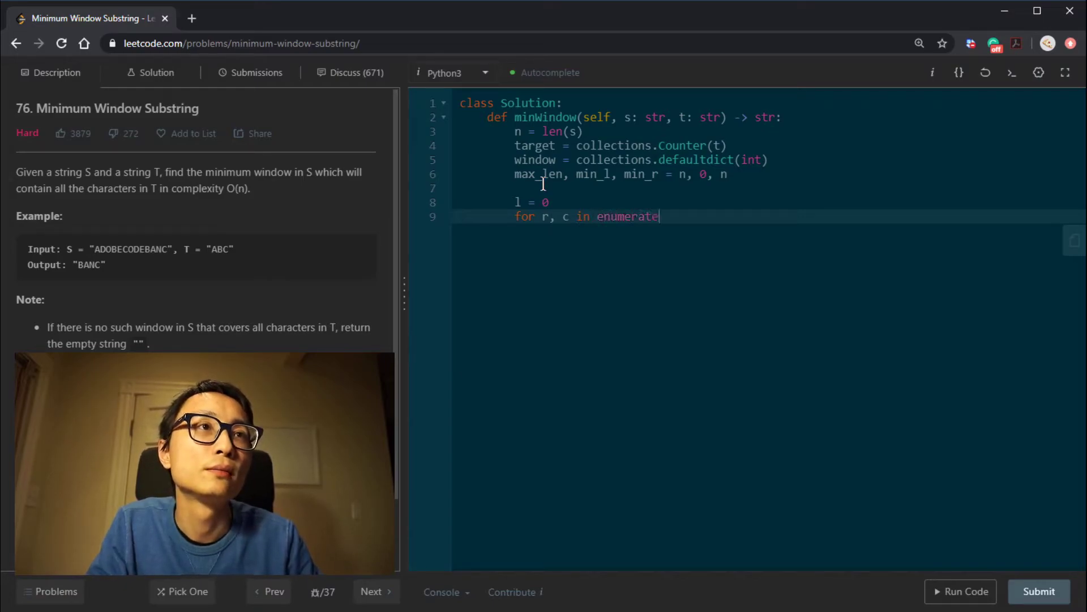
pyautogui.write('(s):')
# Write the loop over enumerate(s) that skips non-target characters and increments window[c]
pyautogui.press('Return')
pyautogui.write('if c is')
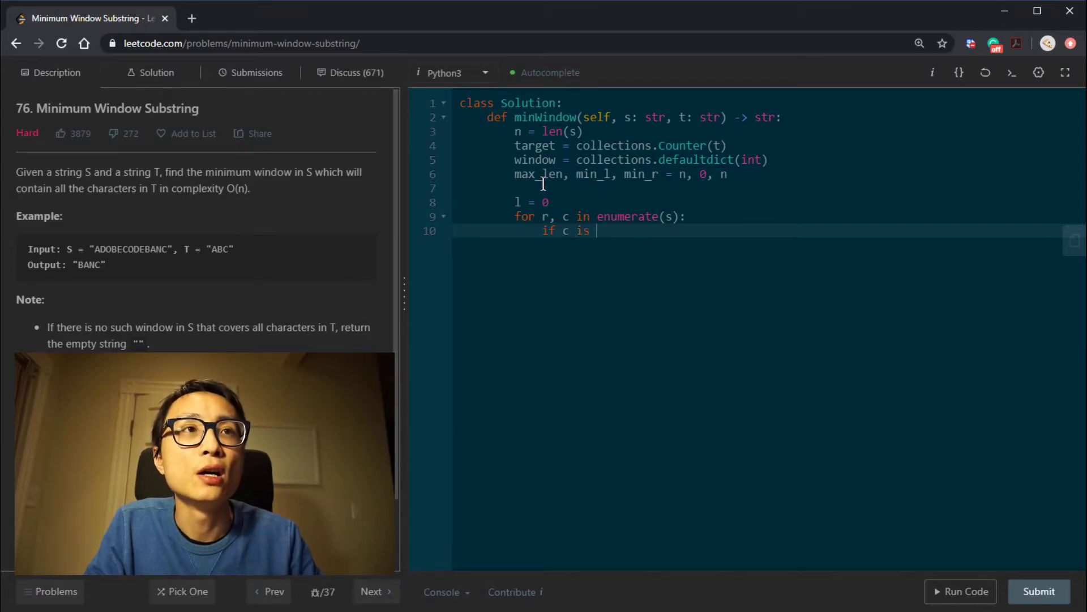
pyautogui.write('not in ')
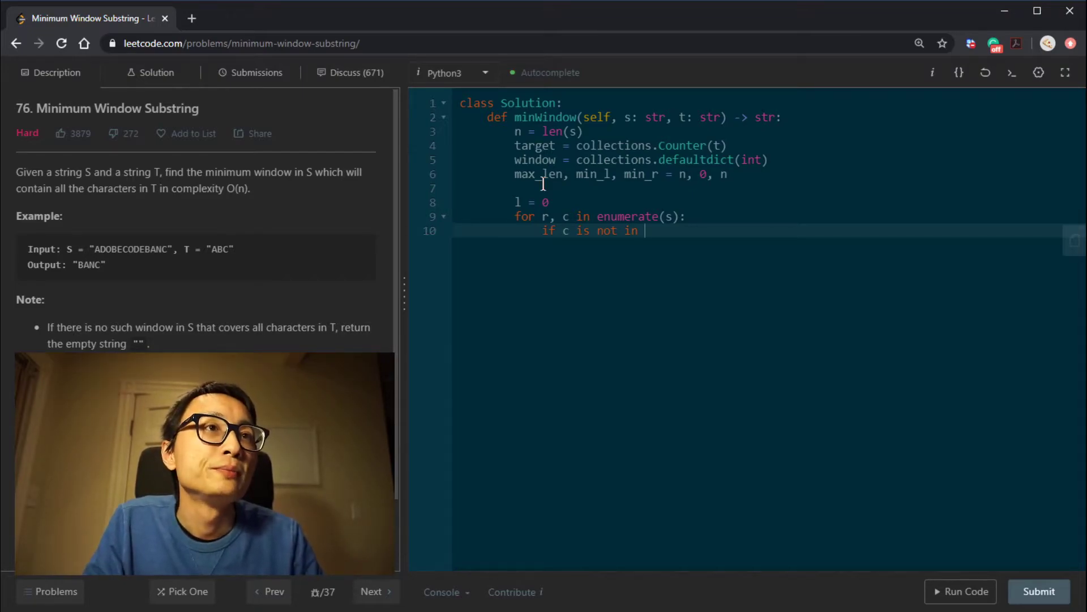
pyautogui.write('target')
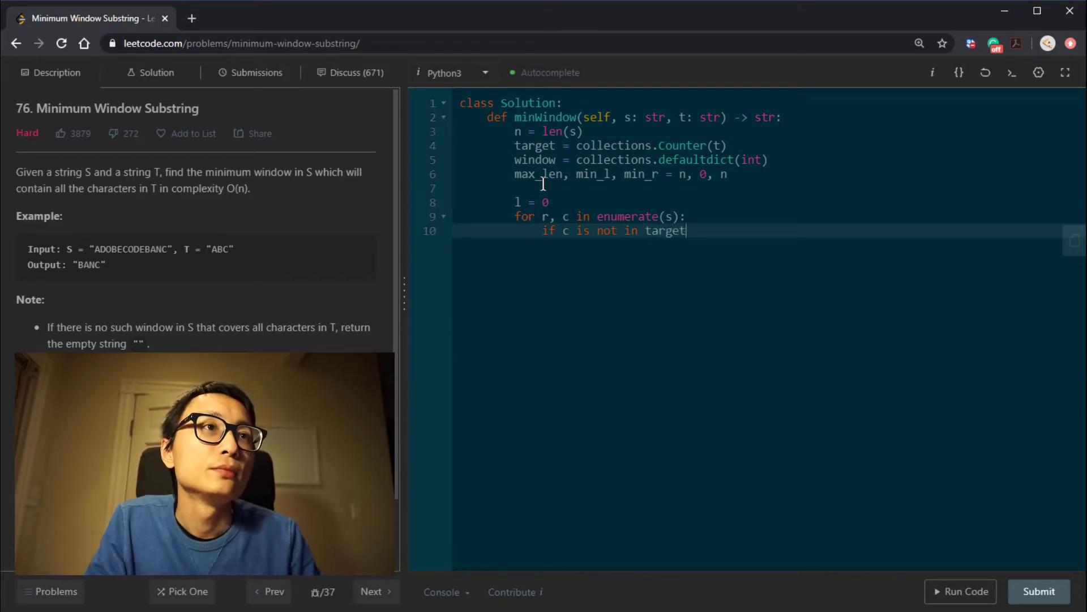
pyautogui.write(': continue')
pyautogui.press('Return')
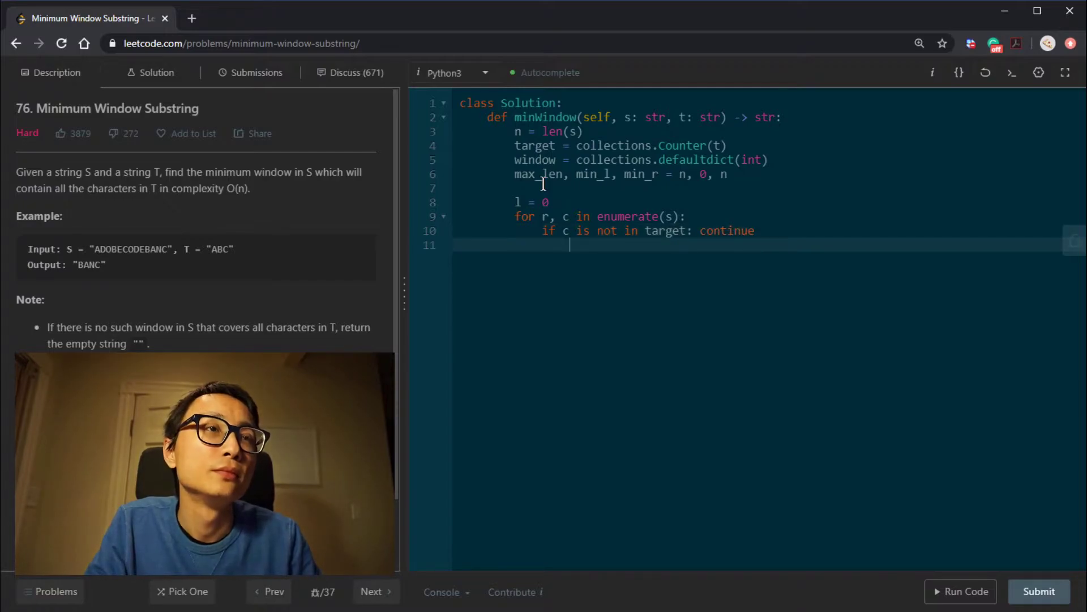
pyautogui.write('wind')
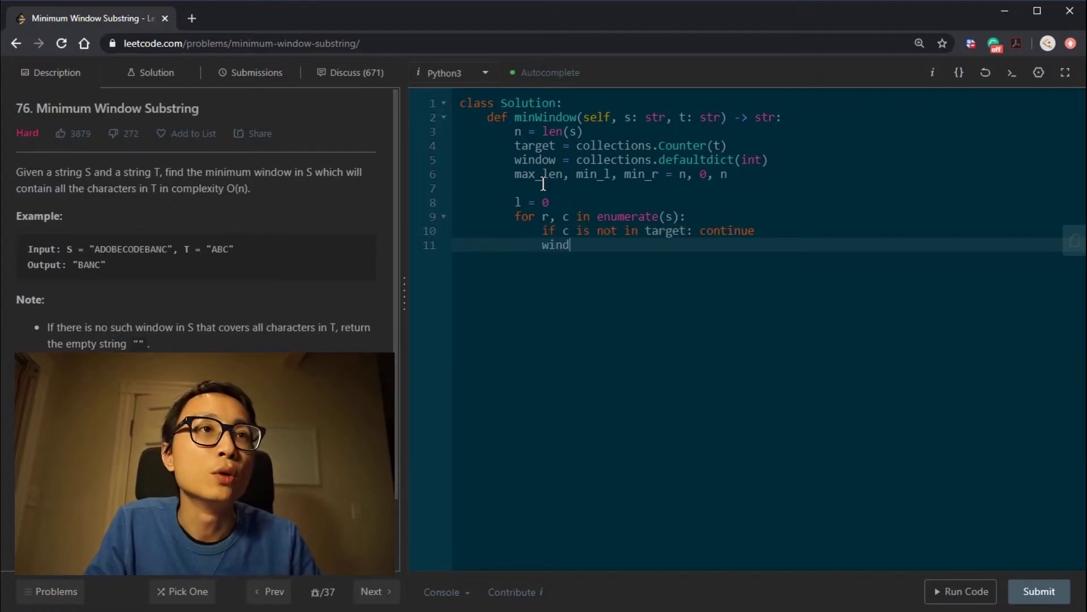
pyautogui.write('ow[c')
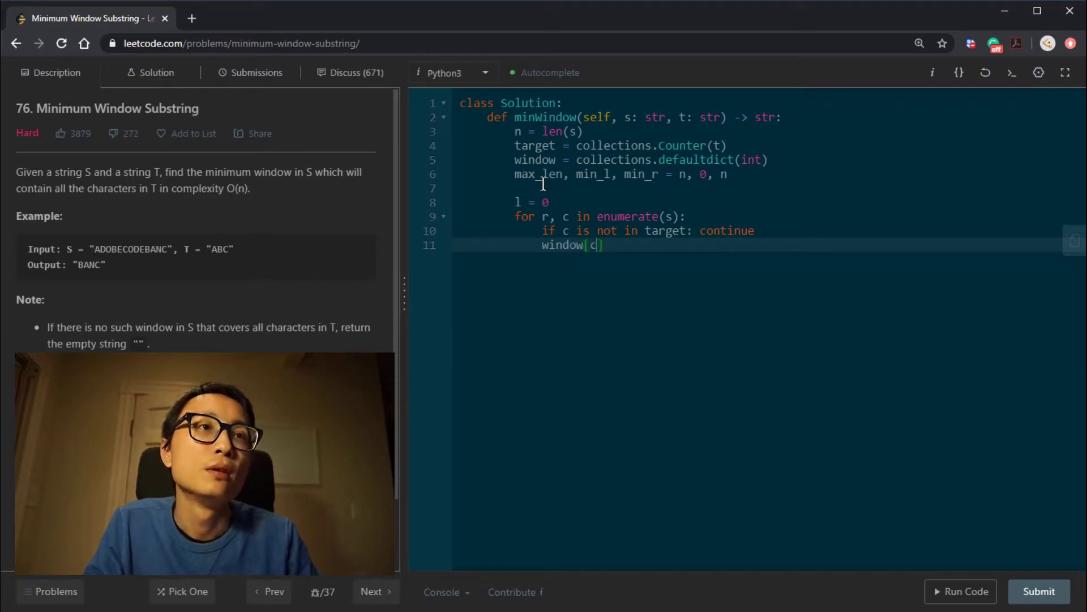
pyautogui.write('1')
pyautogui.press('Return')
pyautogui.write('if')
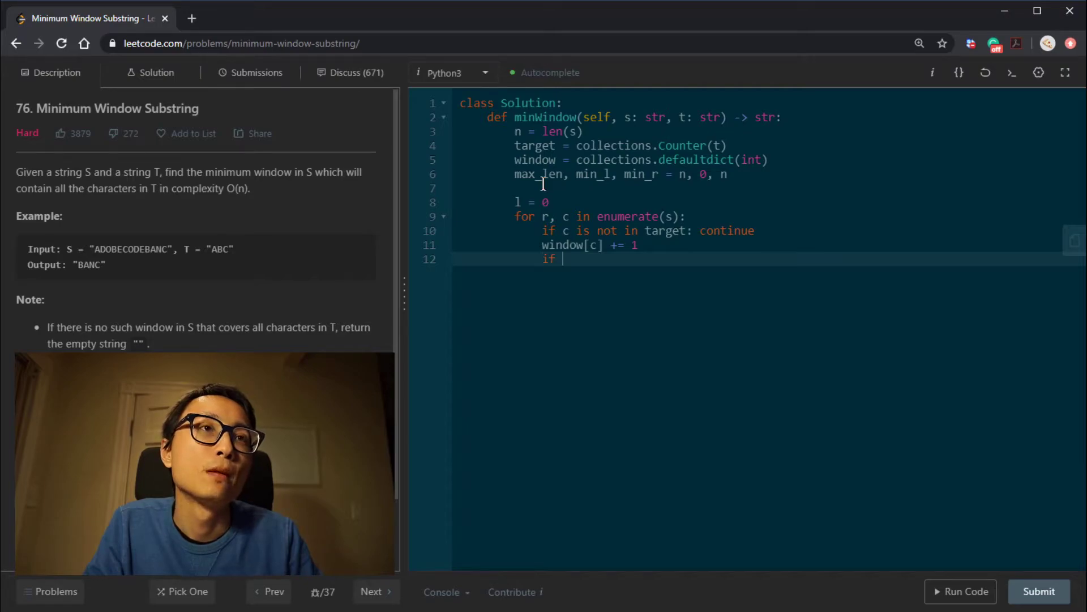
pyautogui.write('window')
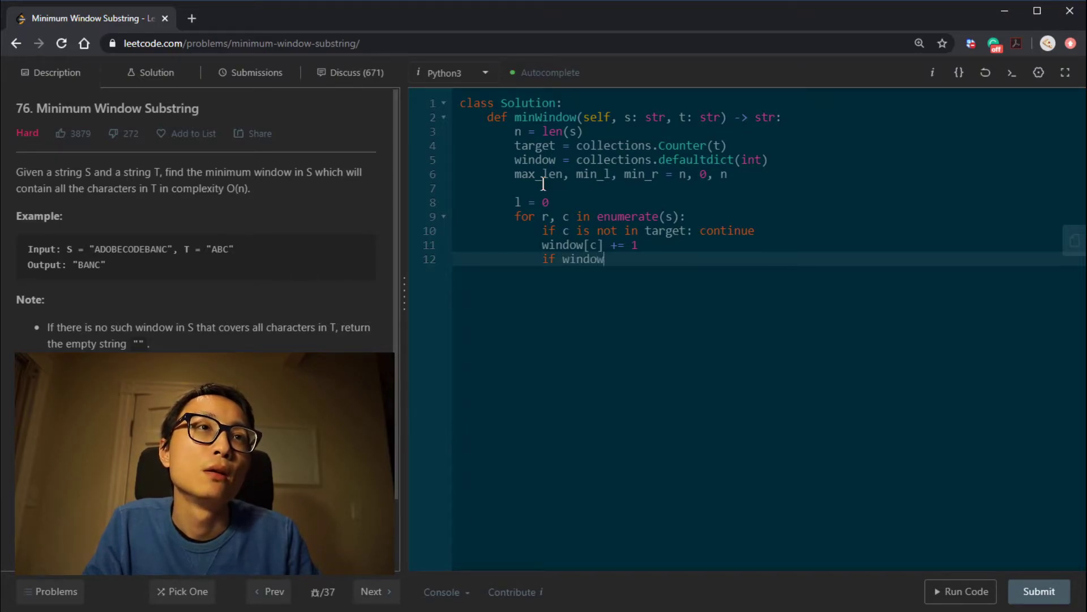
pyautogui.write('[c')
pyautogui.write('== t')
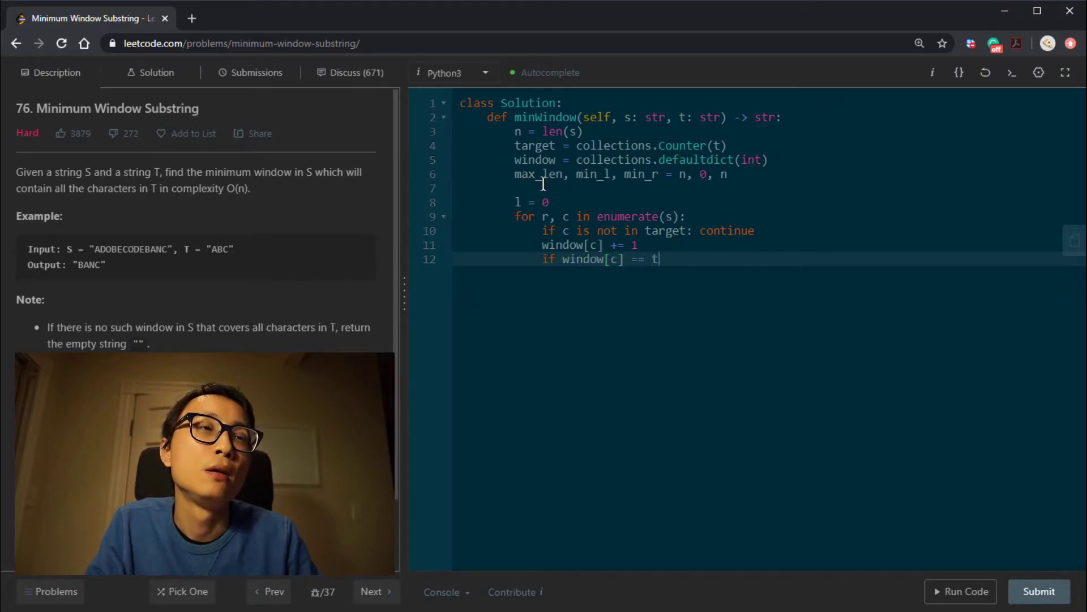
pyautogui.write('arget[c]: to_mat')
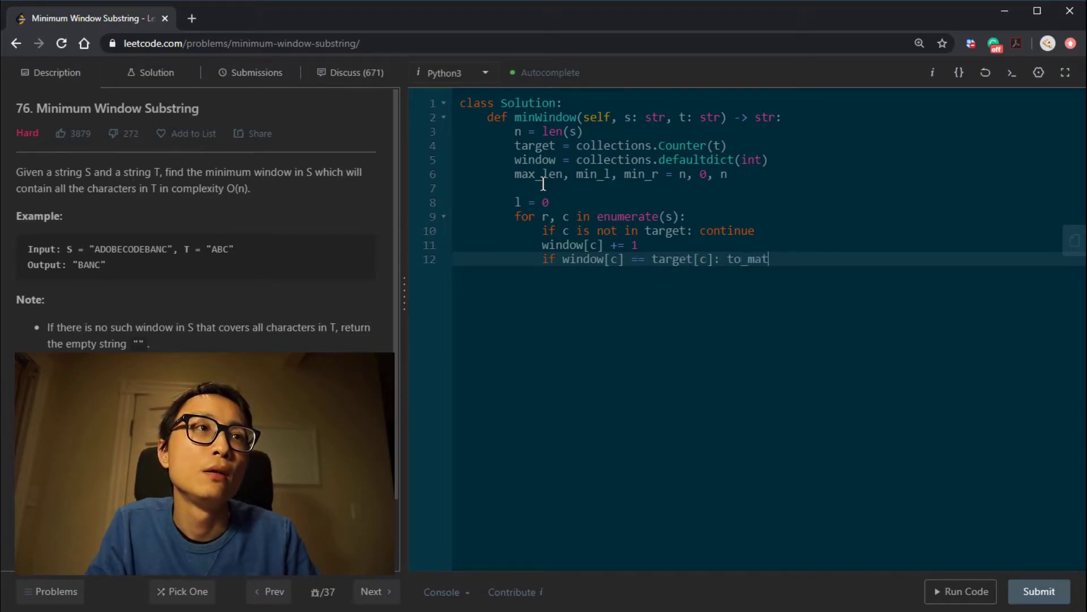
pyautogui.write(' 1')
# Decrement to_match when window[c] meets target[c], then open a blank line below the declarations
pyautogui.press('Up')
pyautogui.press('Up')
pyautogui.press('Up')
pyautogui.press('Up')
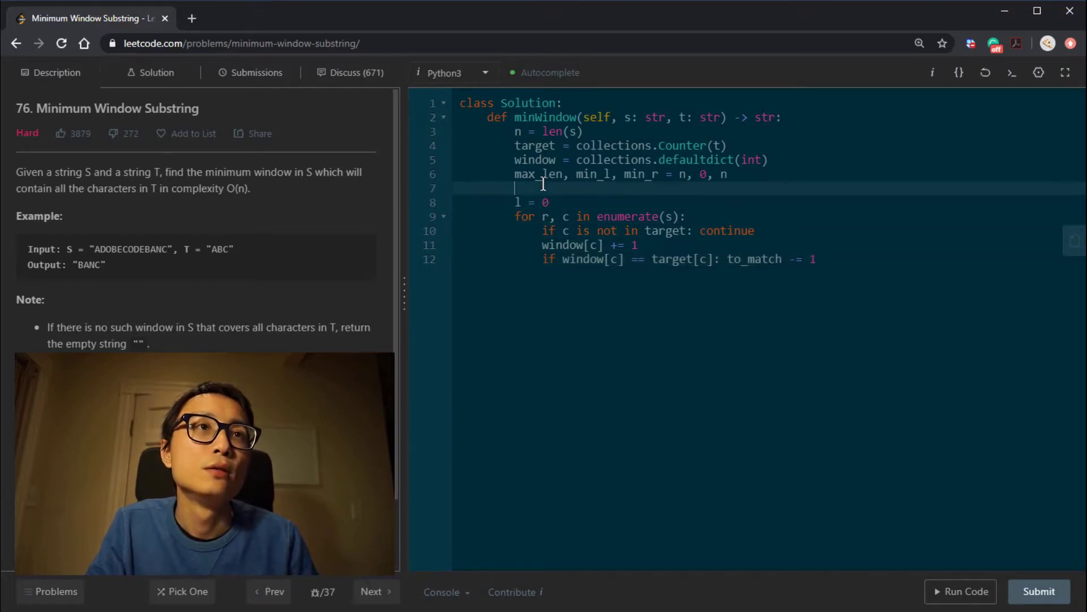
pyautogui.press('Return')
pyautogui.press('Up')
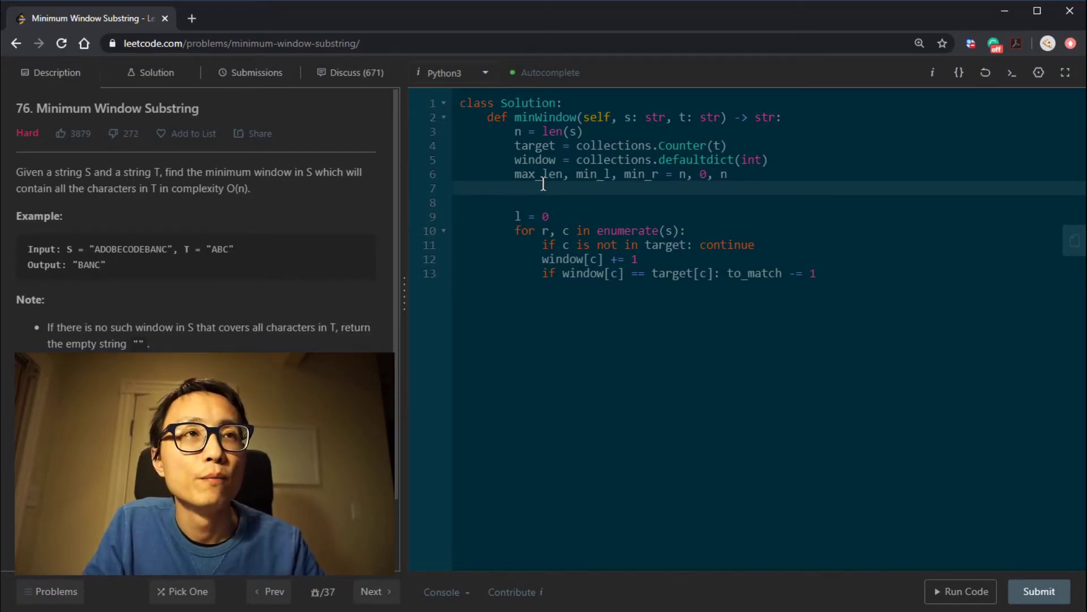
pyautogui.write('to_match = len')
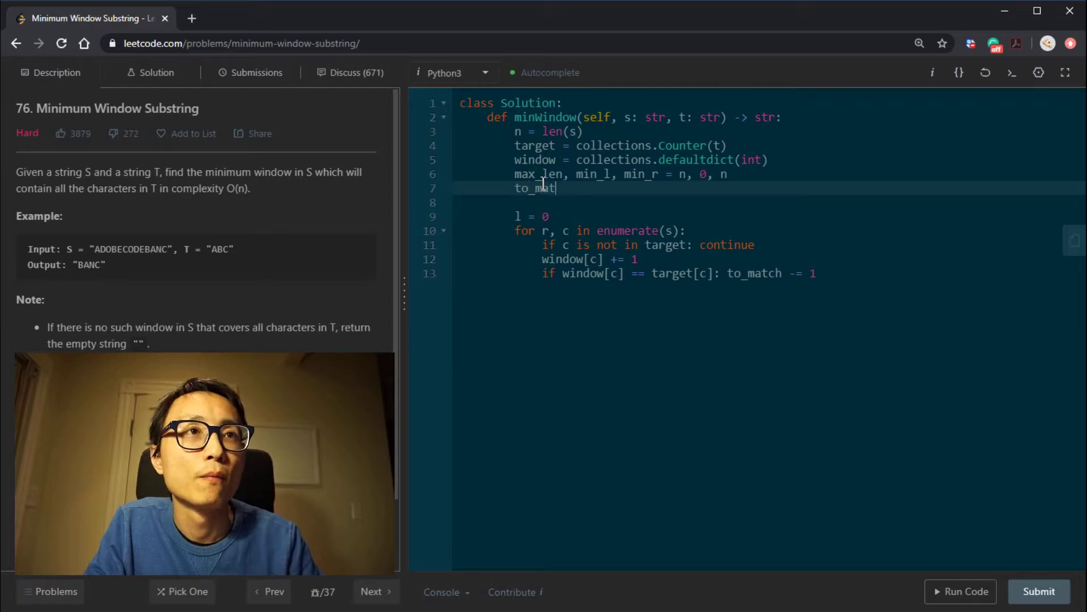
pyautogui.write('(targe')
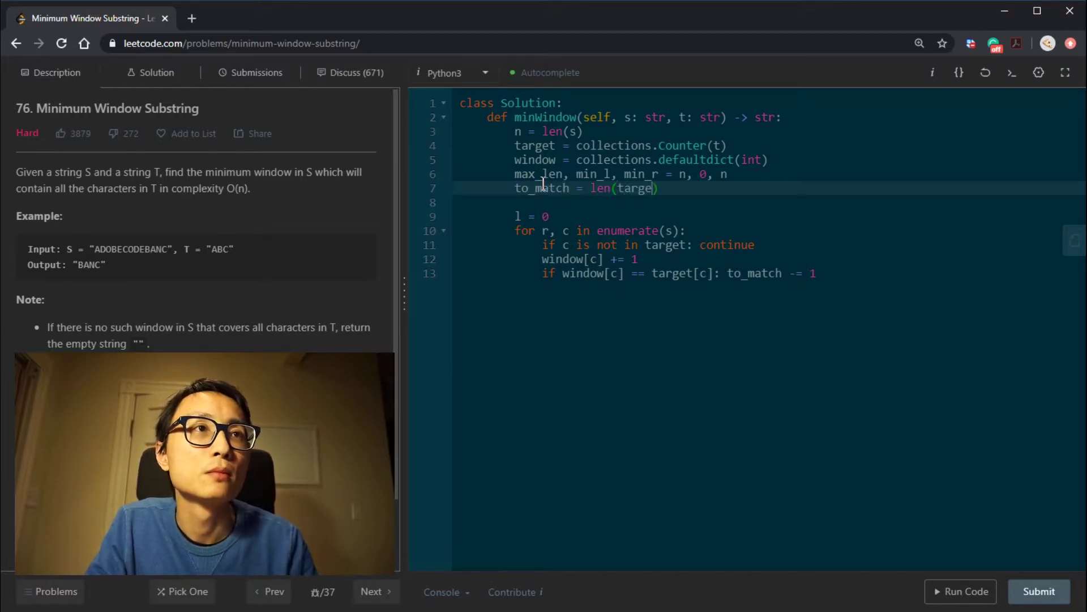
pyautogui.write('t)')
# Initialise to_match = len(target) on line 7 and reread the O(n) requirement
pyautogui.press('Down')
pyautogui.press('Down')
pyautogui.press('Down')
pyautogui.press('Down')
pyautogui.press('Down')
pyautogui.press('Down')
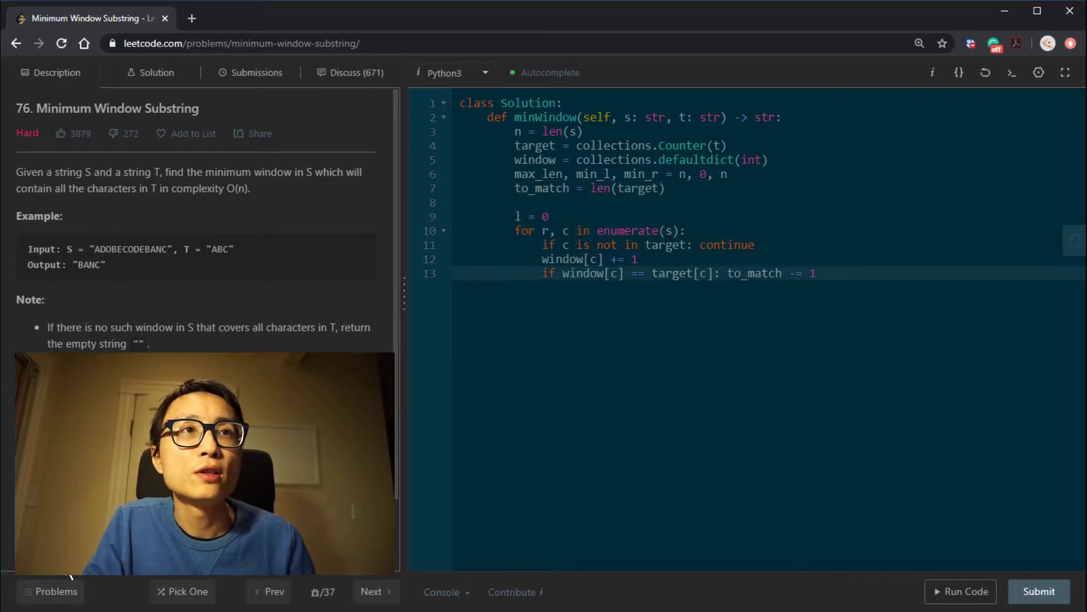
pyautogui.click(545, 190)
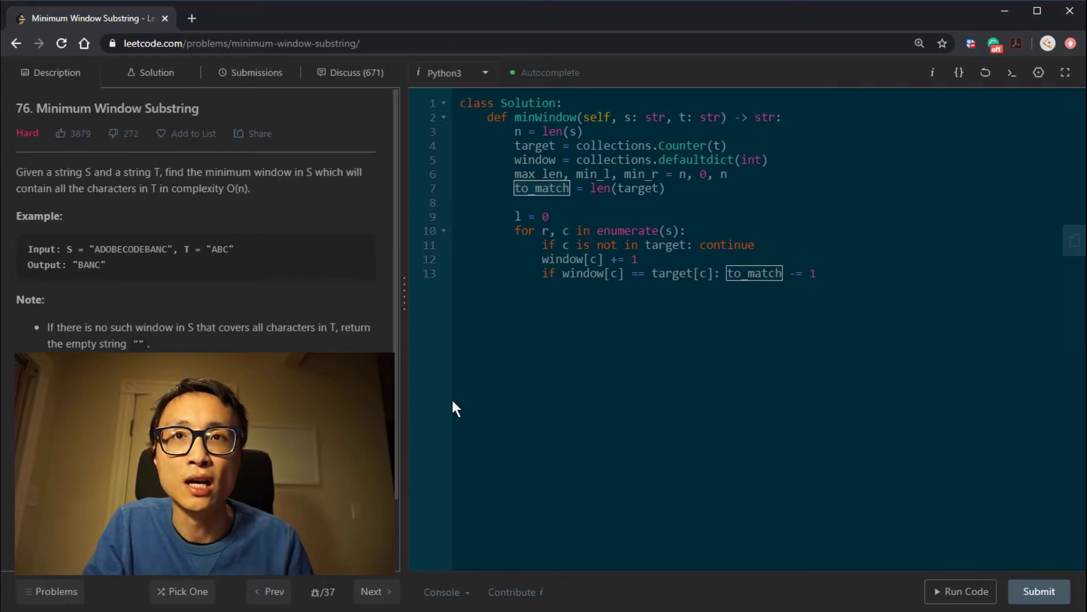
pyautogui.moveTo(63, 182); pyautogui.dragTo(316, 194)
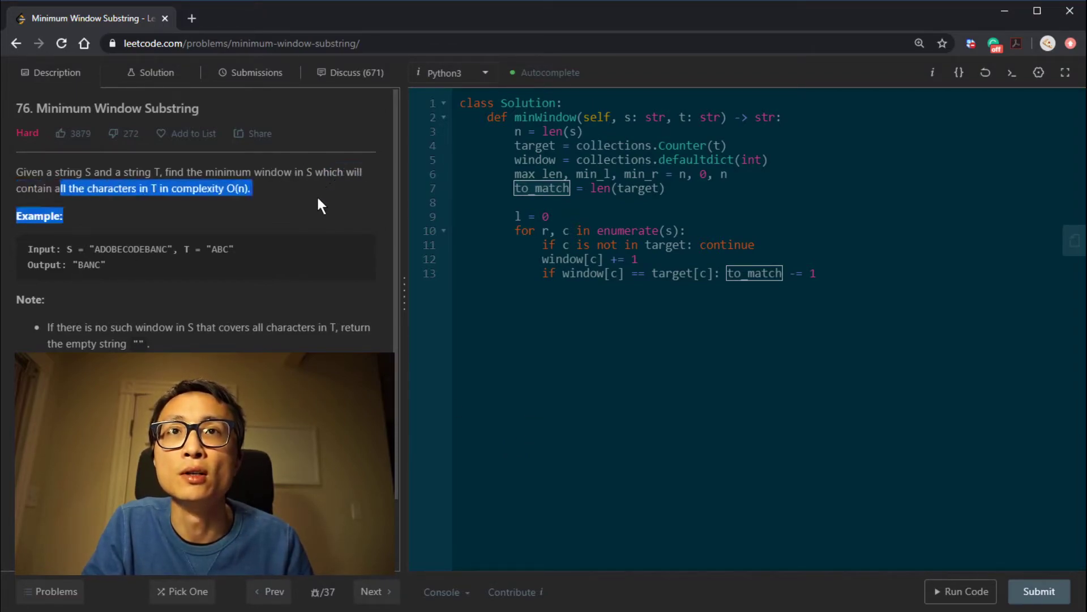
pyautogui.click(312, 201)
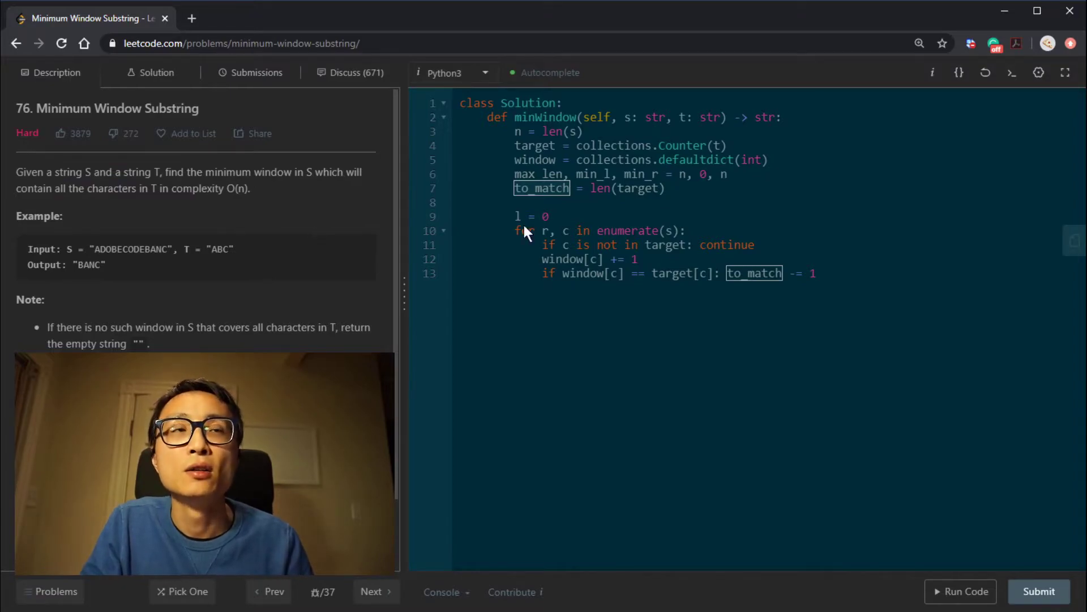
# Return to the loop and review the window[c] == target[c] comparison on line 13
pyautogui.click(734, 290)
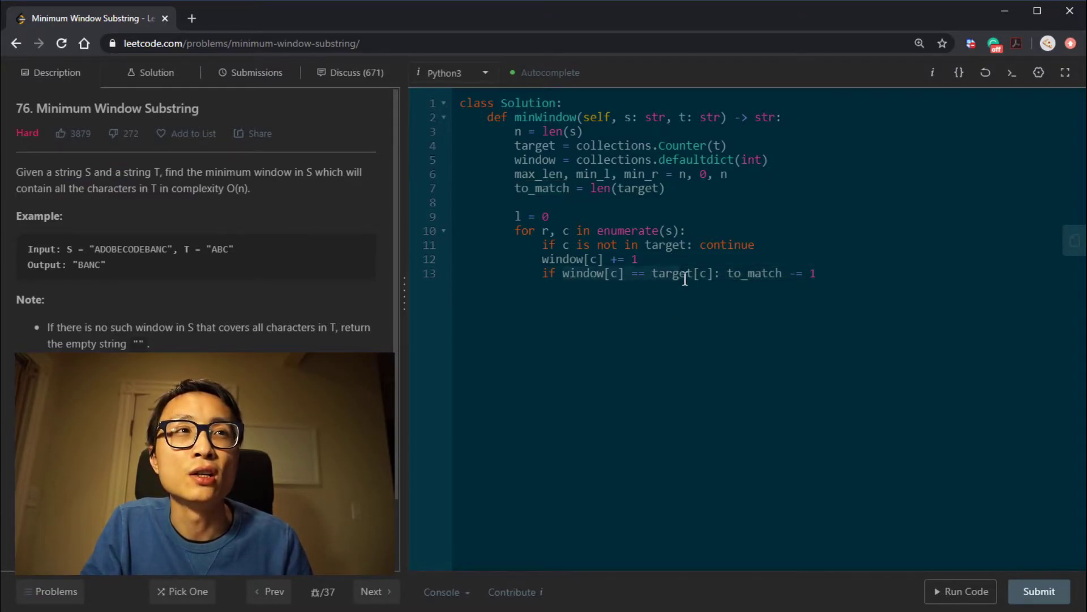
pyautogui.click(713, 315)
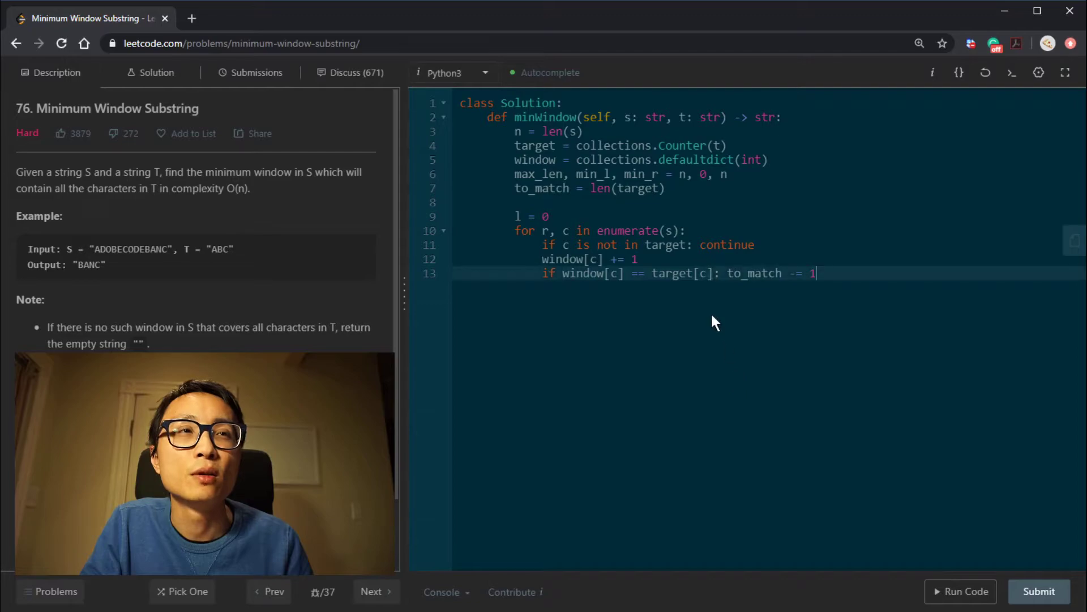
pyautogui.moveTo(562, 273); pyautogui.dragTo(718, 276)
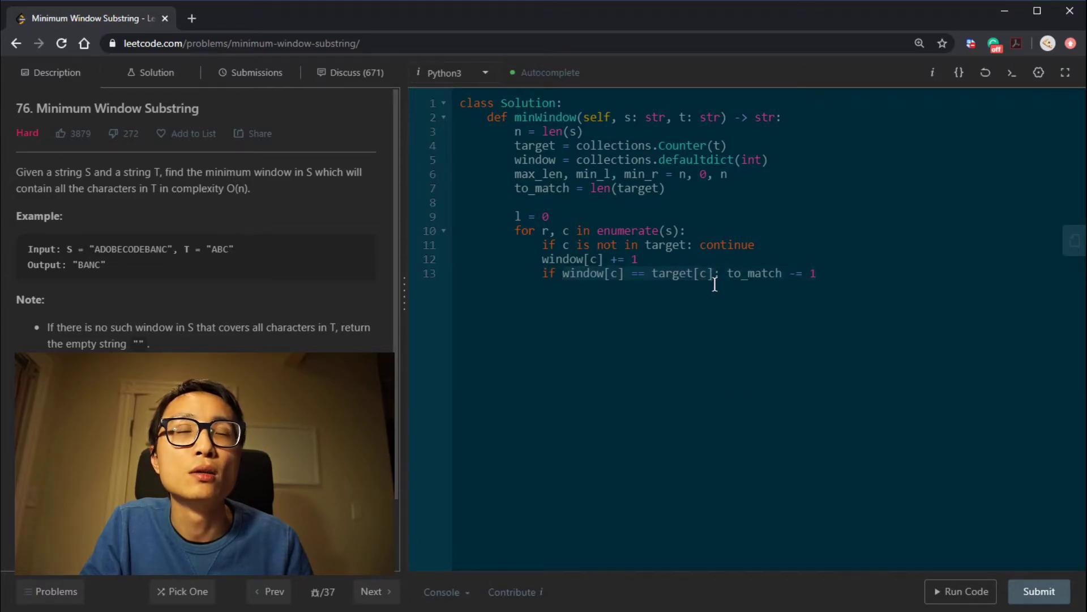
pyautogui.click(719, 295)
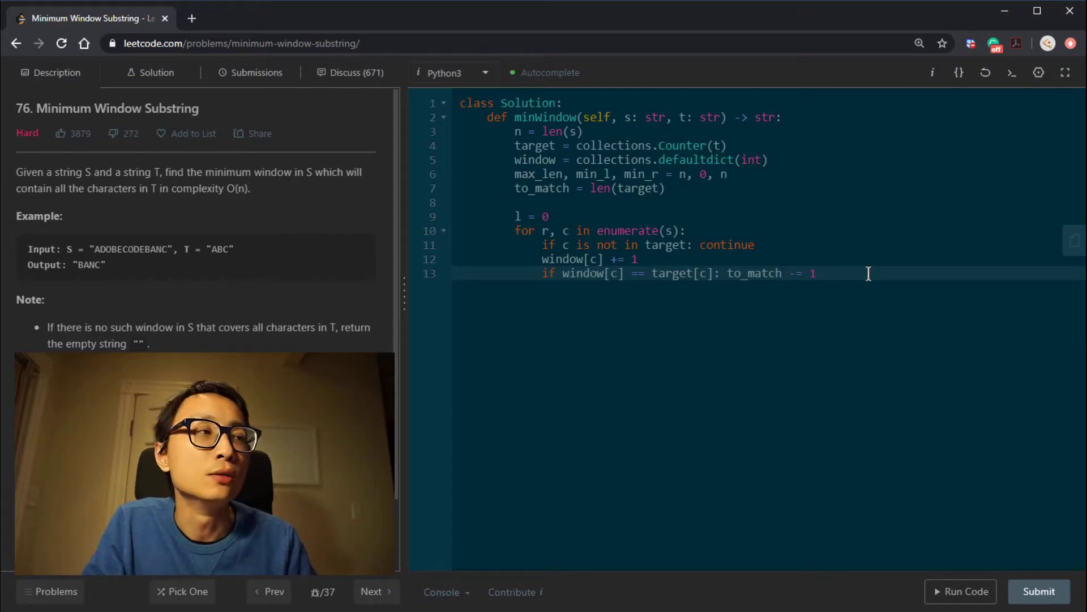
# Add the if not to_match check and a while loop condition on window[s[l]]
pyautogui.press('Return')
pyautogui.press('Return')
pyautogui.write('if ')
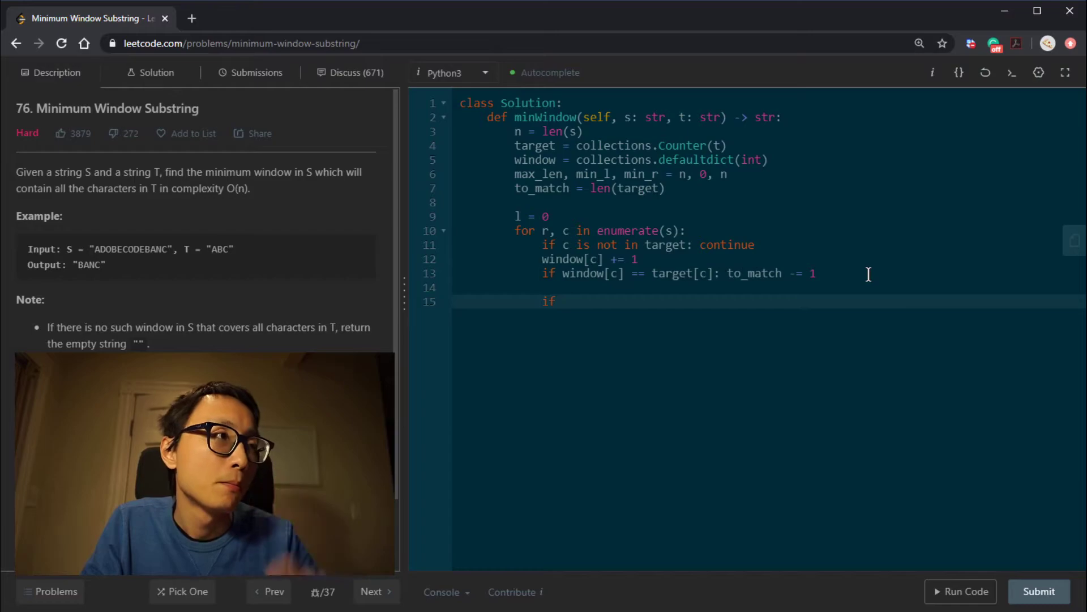
pyautogui.write('not to_')
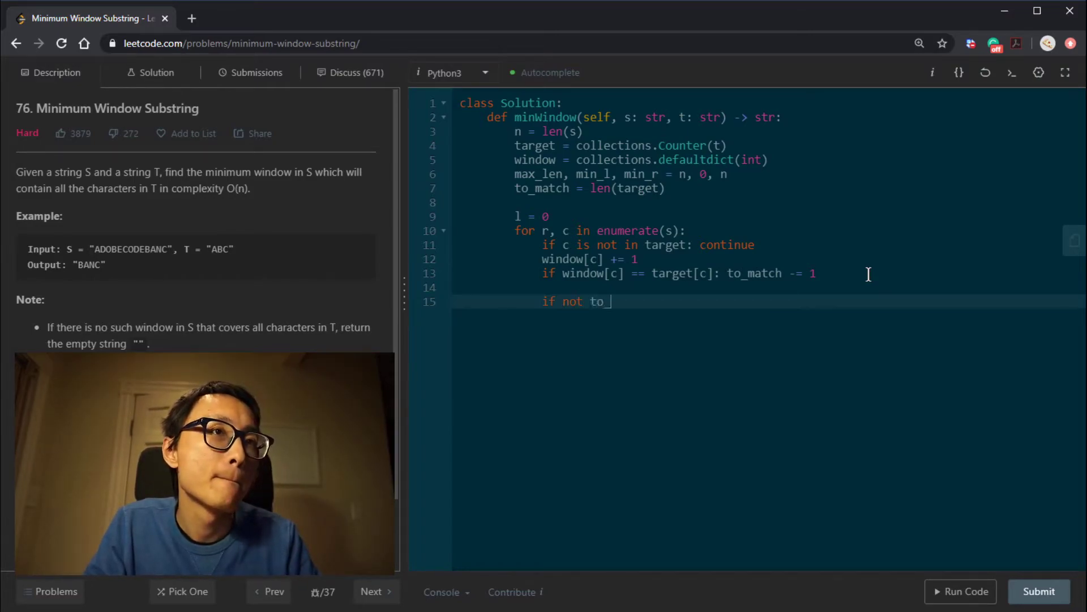
pyautogui.write('match:')
pyautogui.press('Return')
pyautogui.write('while ')
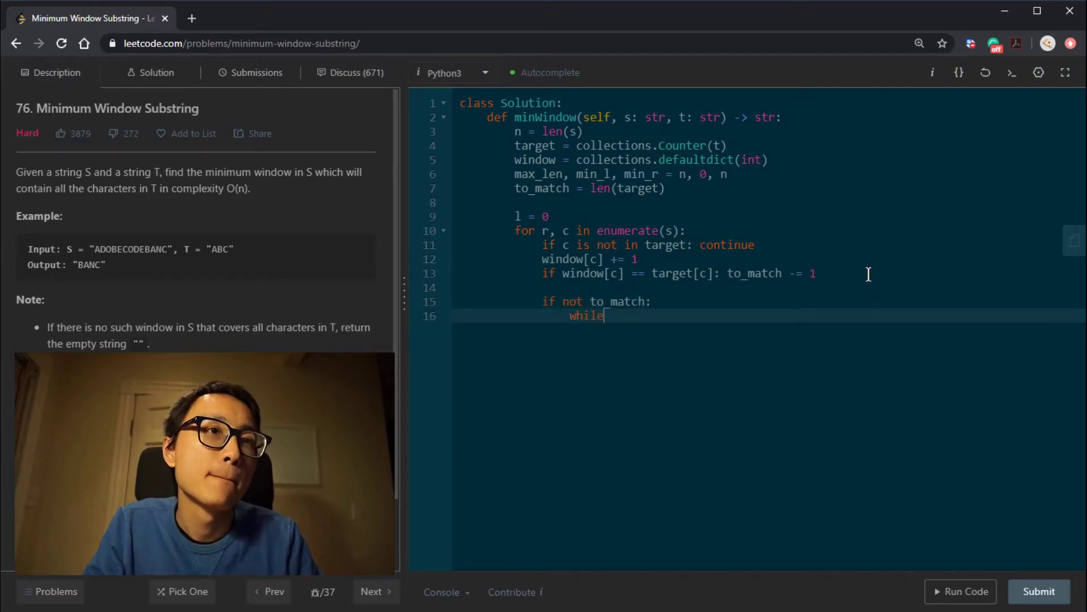
pyautogui.write('s[l] no')
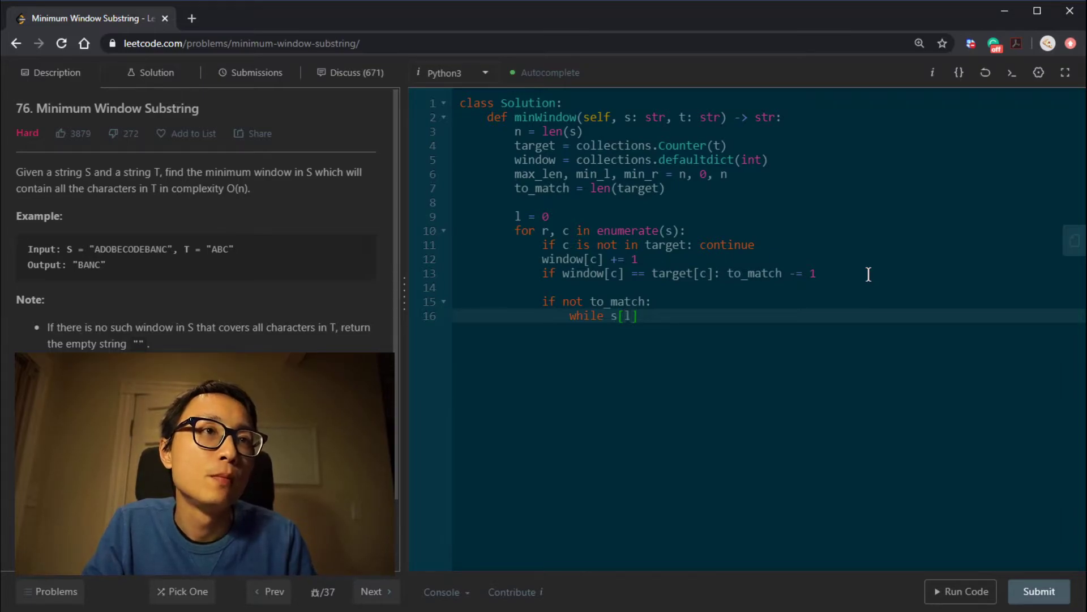
pyautogui.write('t in ')
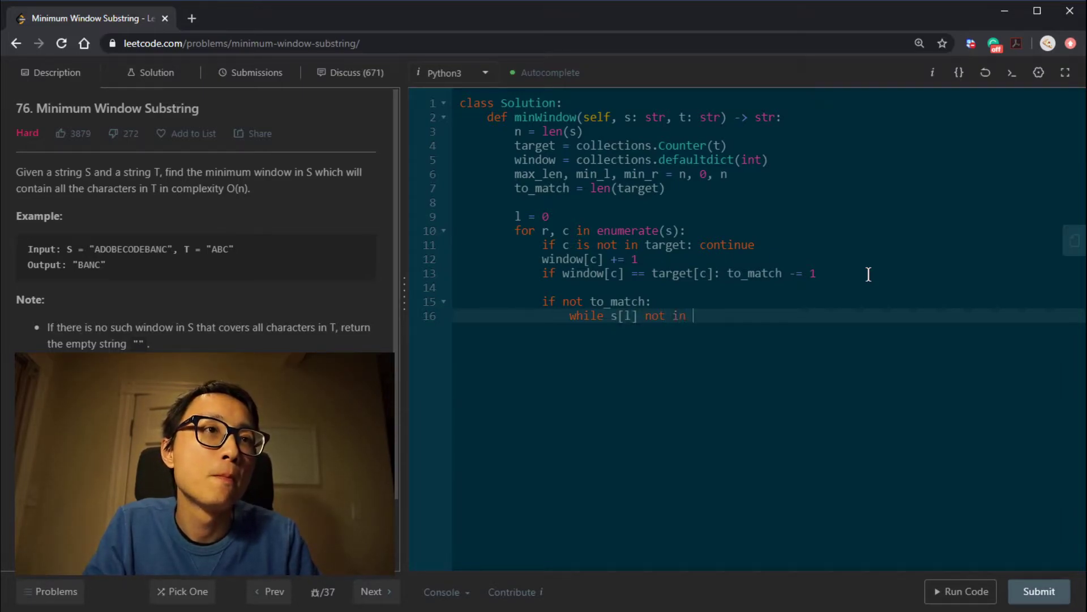
pyautogui.write('ta')
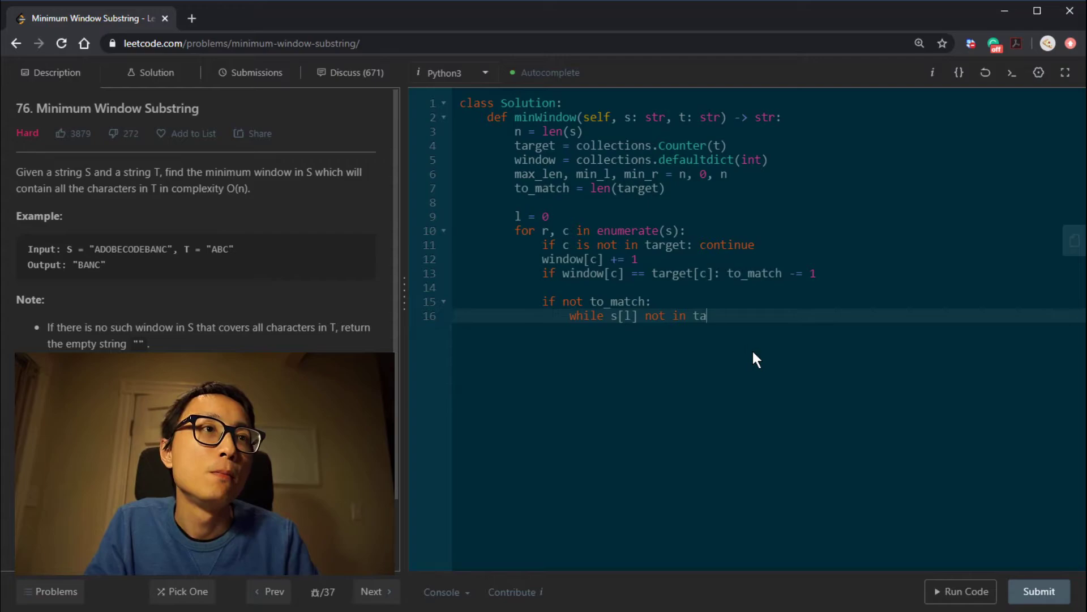
pyautogui.write('rget or')
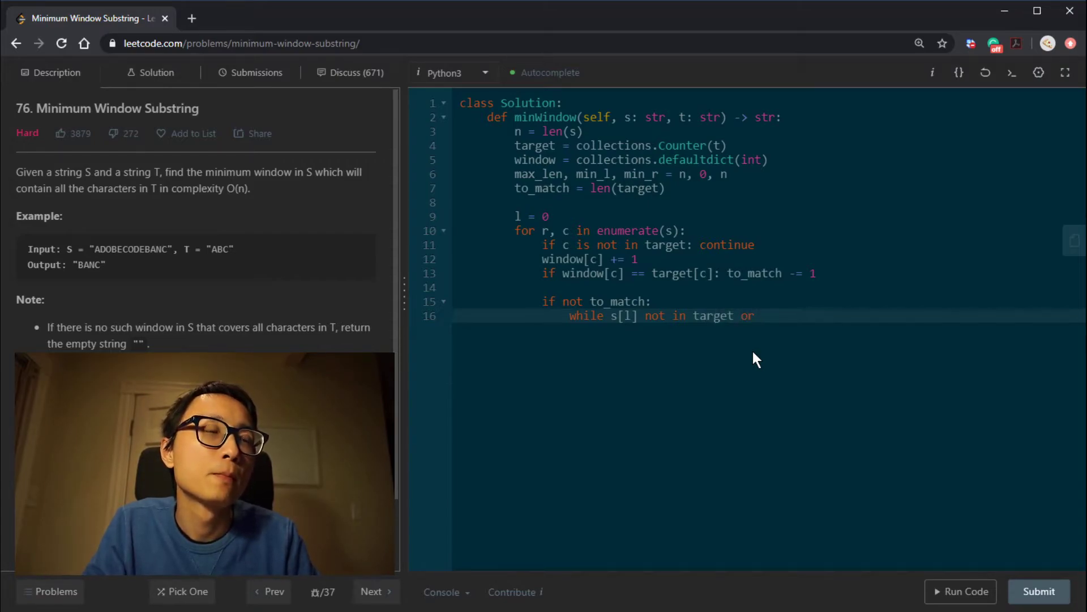
pyautogui.write(' window[]s')
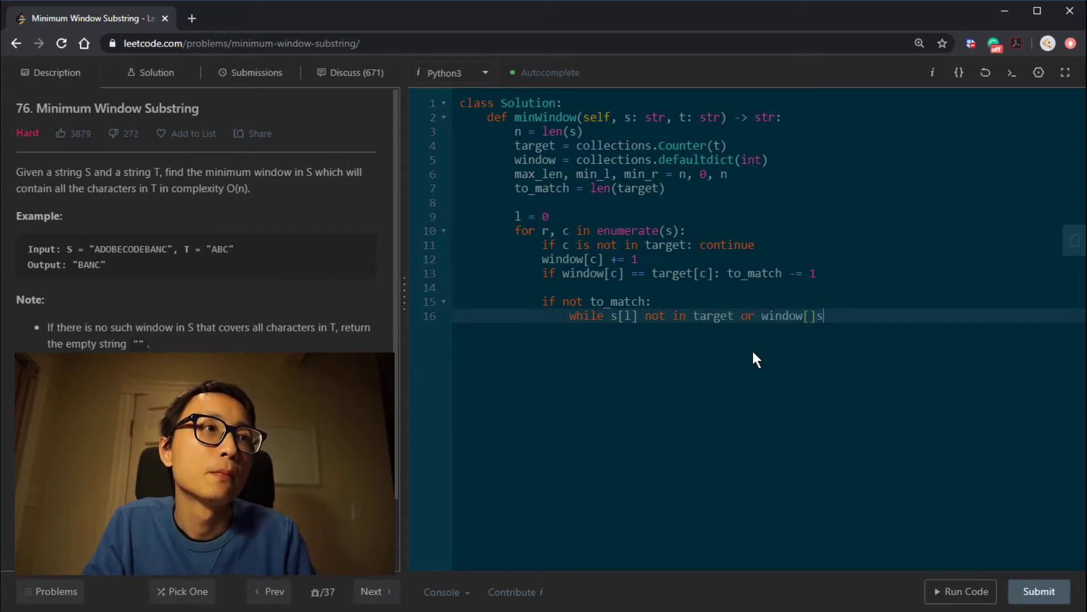
pyautogui.press('BackSpace')
pyautogui.press('Left')
pyautogui.write('s[l]]')
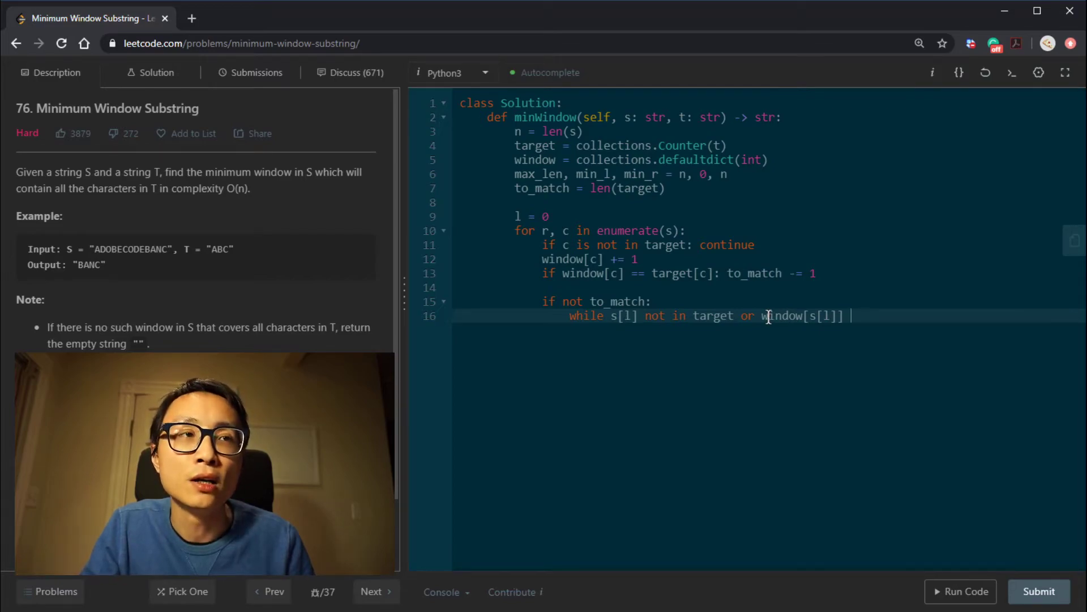
pyautogui.write('> ')
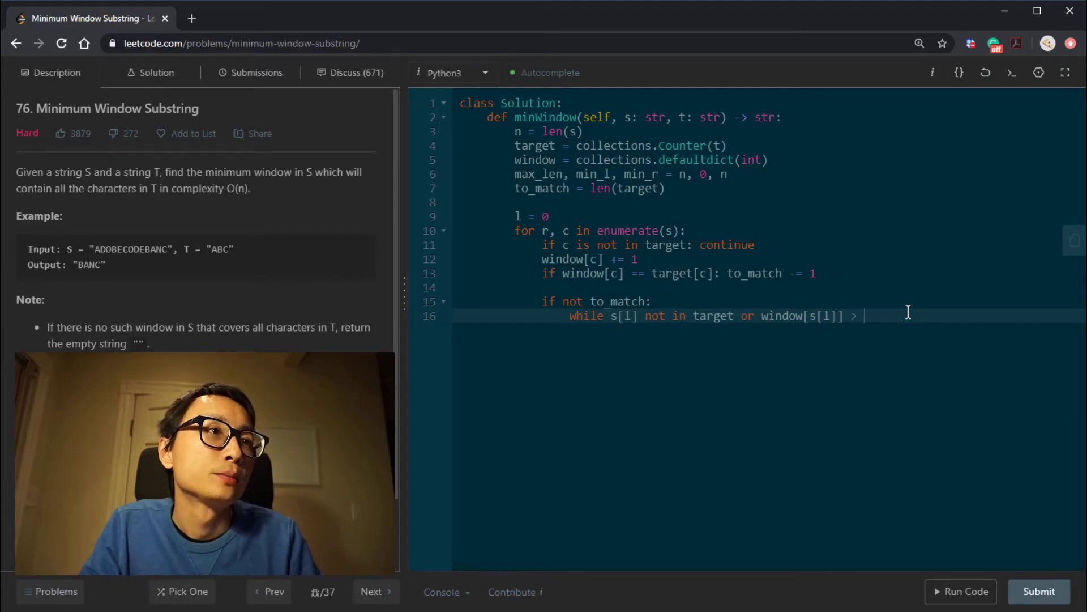
pyautogui.write('tar')
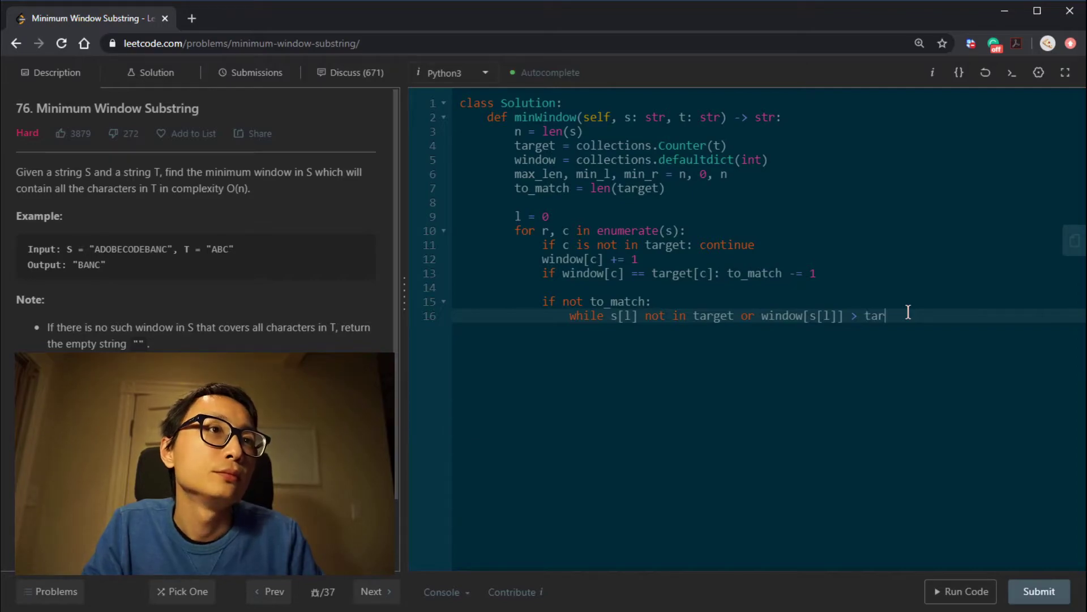
pyautogui.write('get[s[')
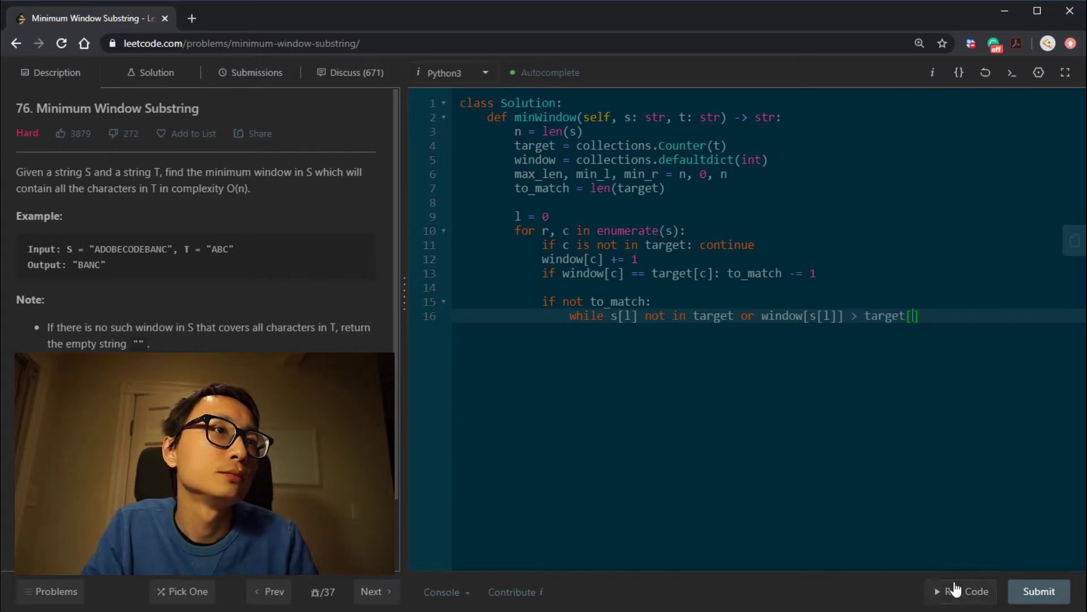
pyautogui.write('l]]')
pyautogui.write(':')
pyautogui.press('Return')
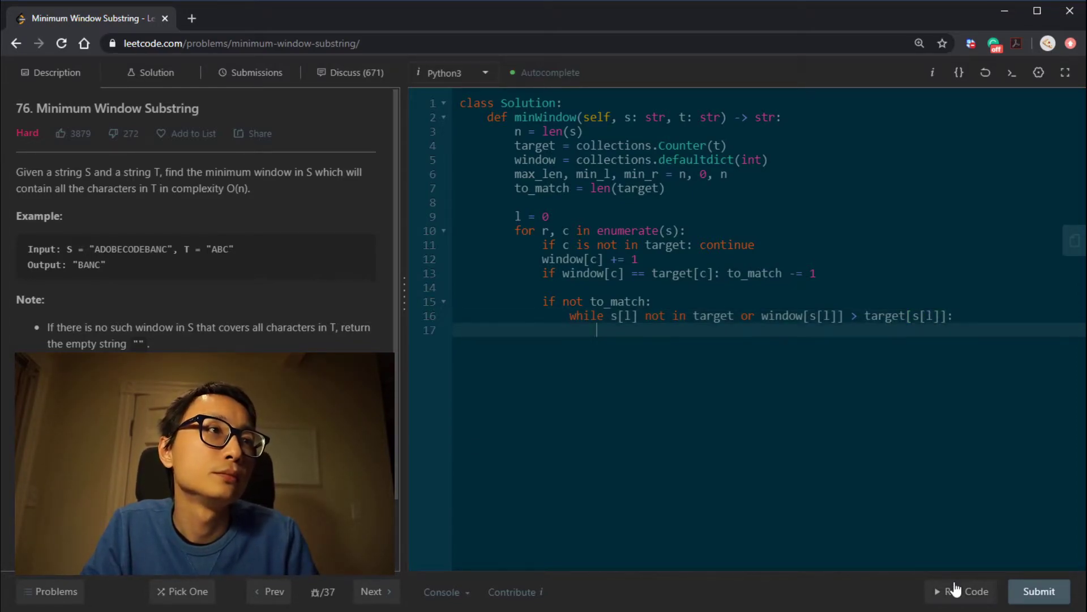
pyautogui.write('ifwi')
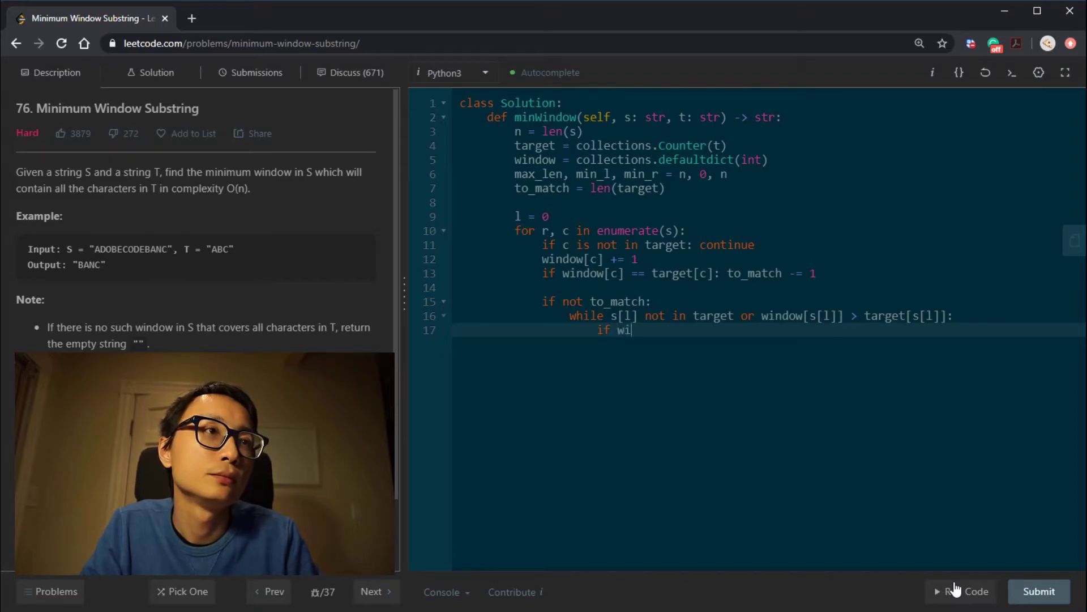
# In the while body decrement window[s[l]] when s[l] is in window and advance l += 1
pyautogui.press('BackSpace')
pyautogui.write('s[l] in ')
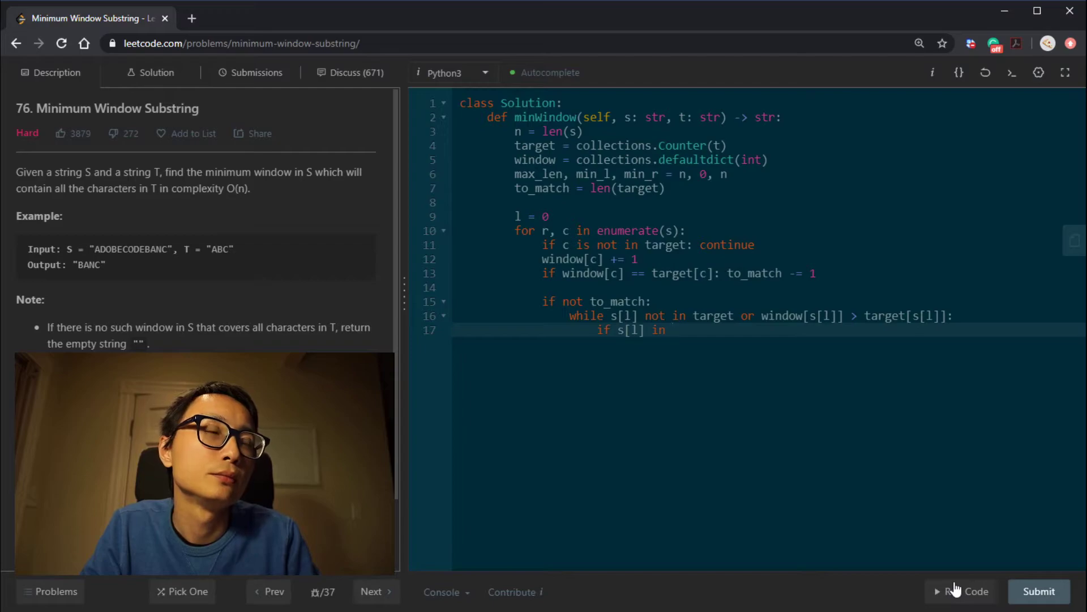
pyautogui.write('window: w')
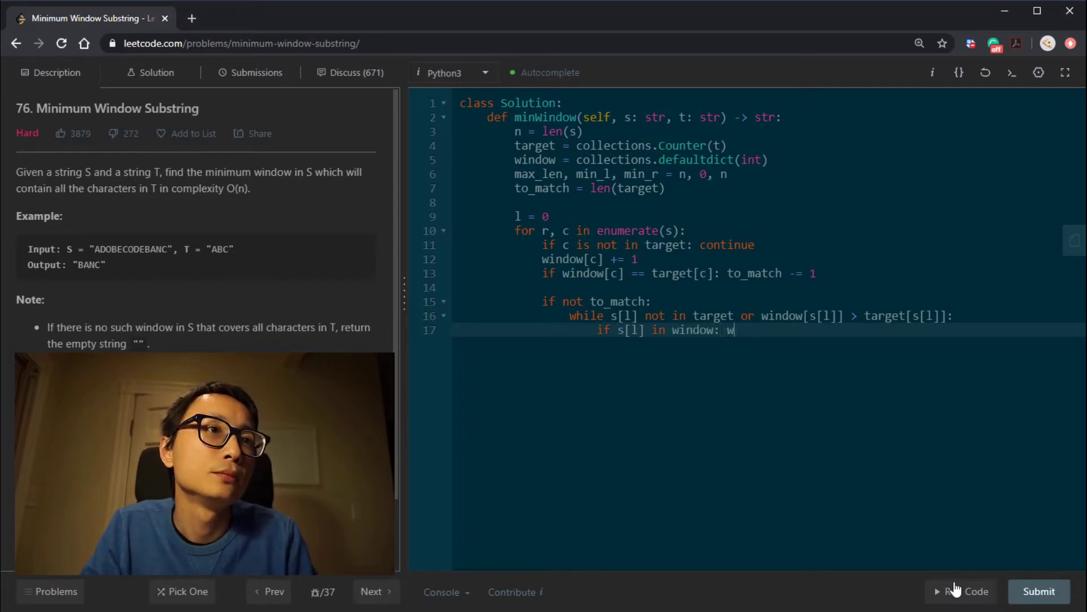
pyautogui.press('BackSpace')
pyautogui.press('Return')
pyautogui.write('window[')
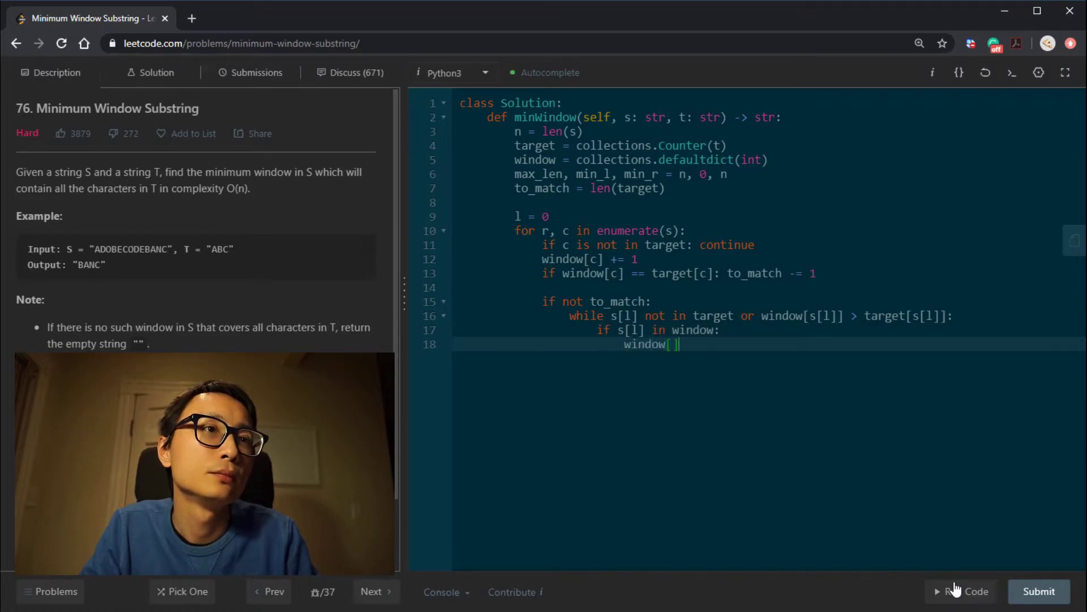
pyautogui.write('s[l]]')
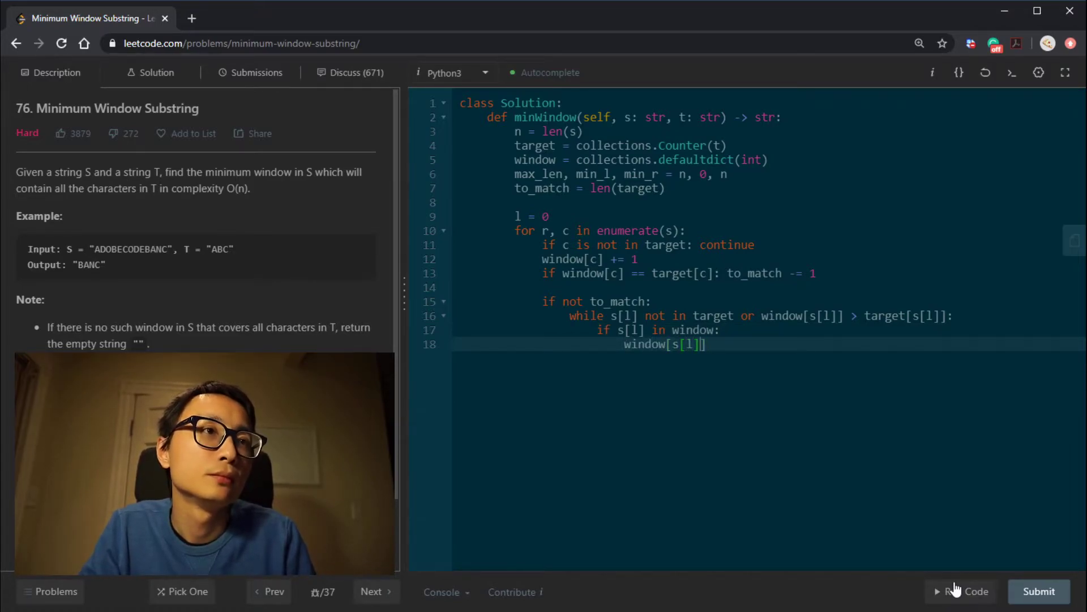
pyautogui.write(' -= 1')
pyautogui.press('Return')
pyautogui.press('BackSpace')
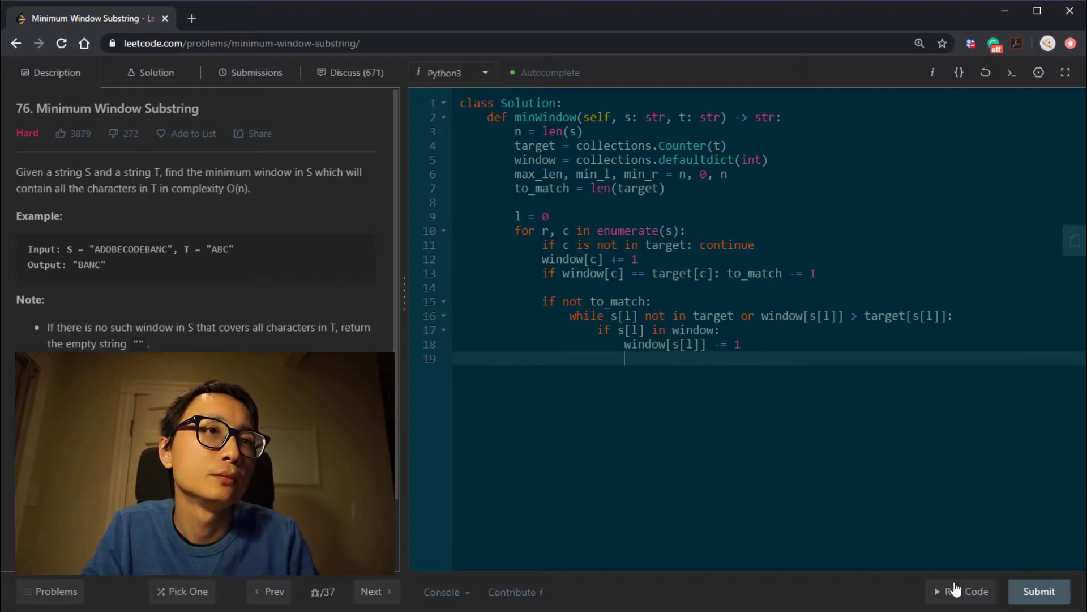
pyautogui.write('l += 1')
pyautogui.press('Return')
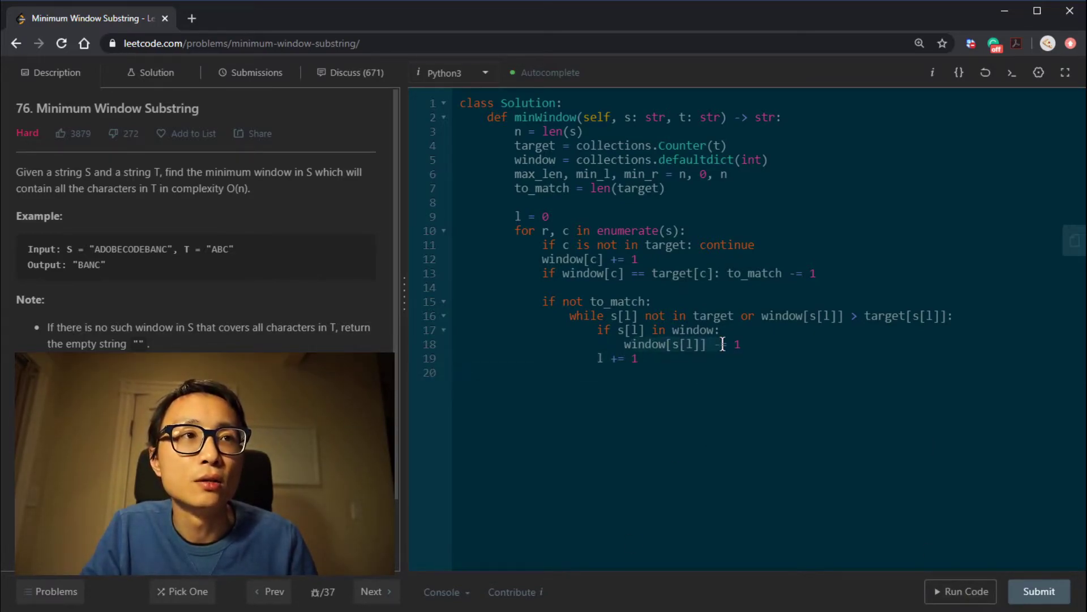
# Check the l += 1 line and start a new line at the outer loop level
pyautogui.moveTo(704, 360); pyautogui.dragTo(604, 363)
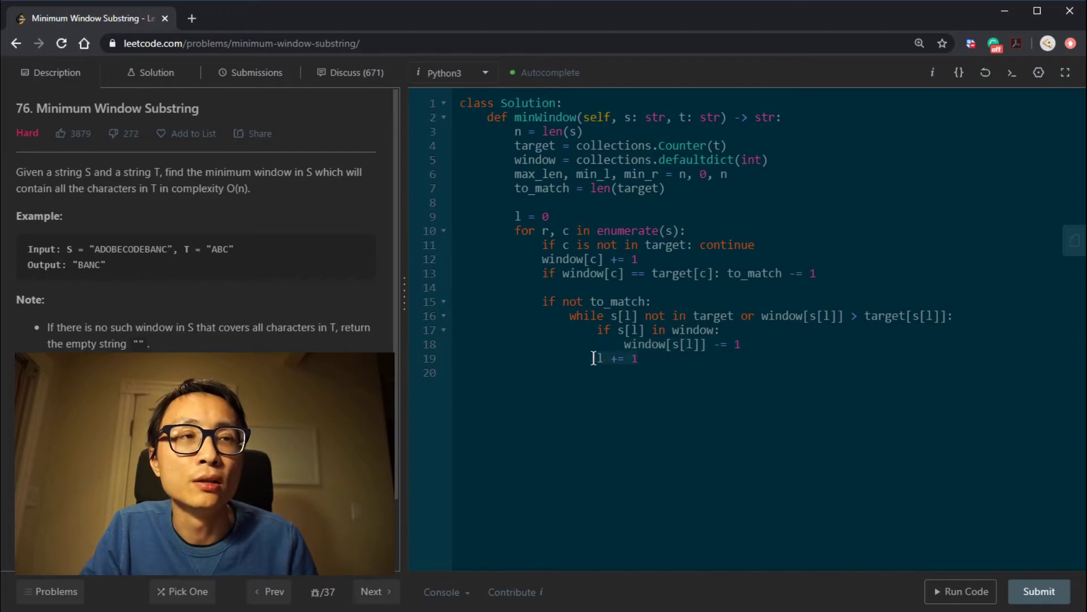
pyautogui.click(663, 344)
pyautogui.click(678, 365)
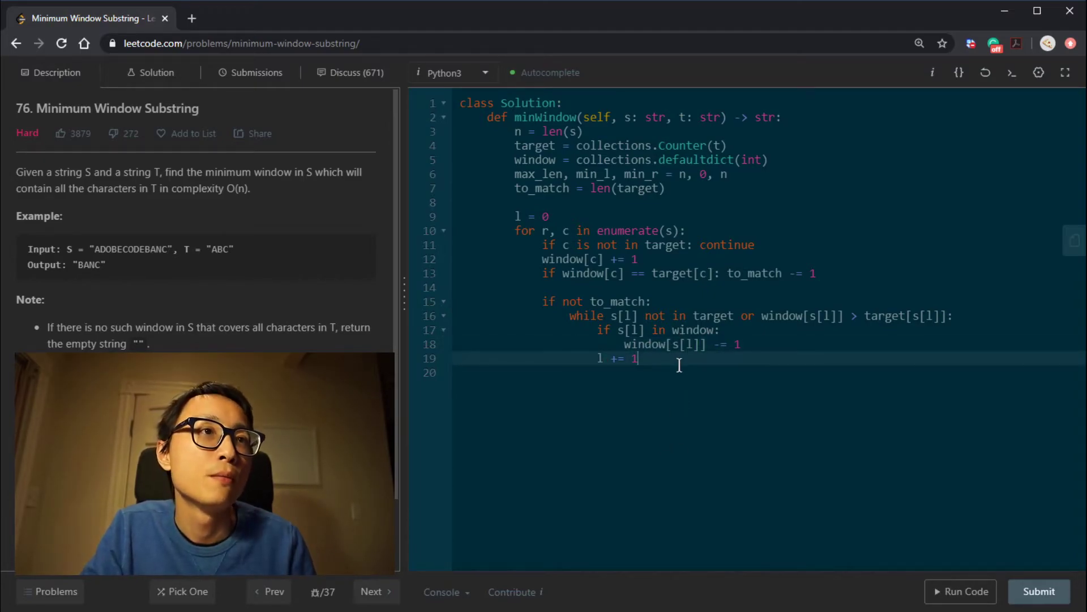
pyautogui.press('Return')
pyautogui.press('BackSpace')
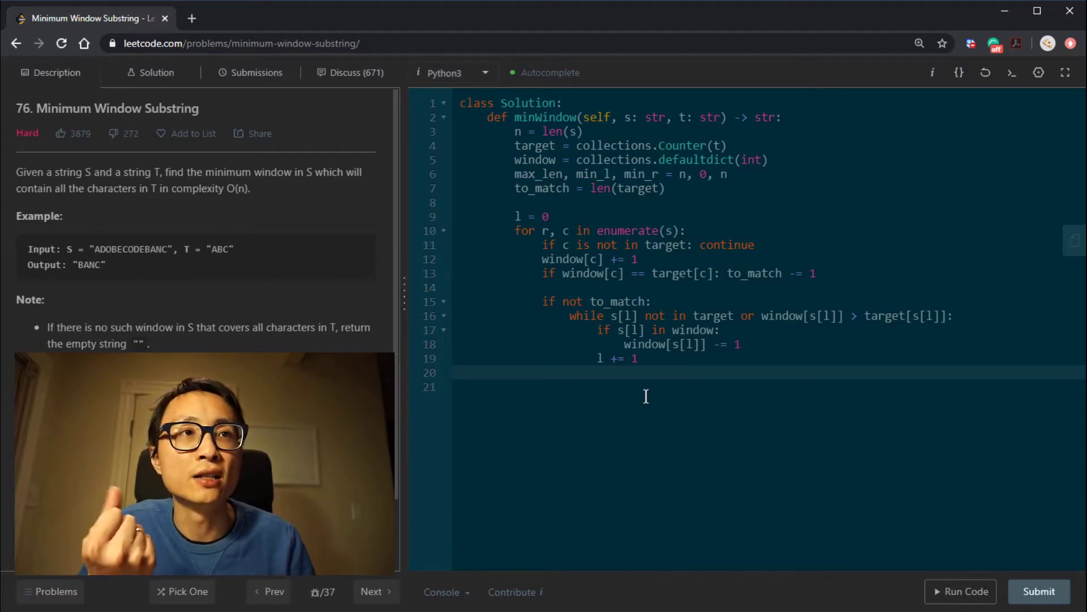
pyautogui.write('max_l')
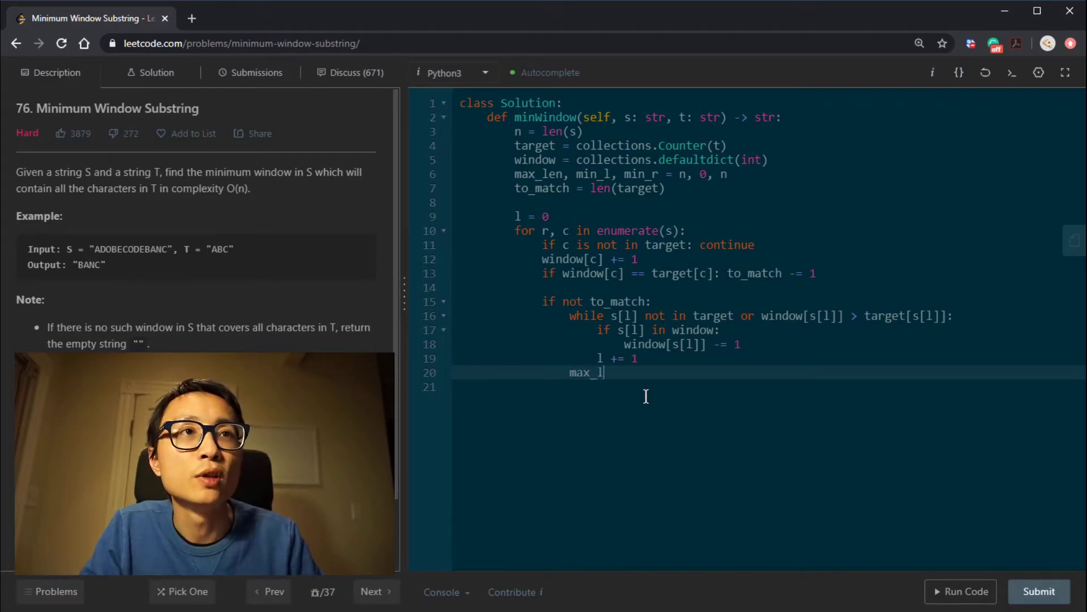
pyautogui.write('en')
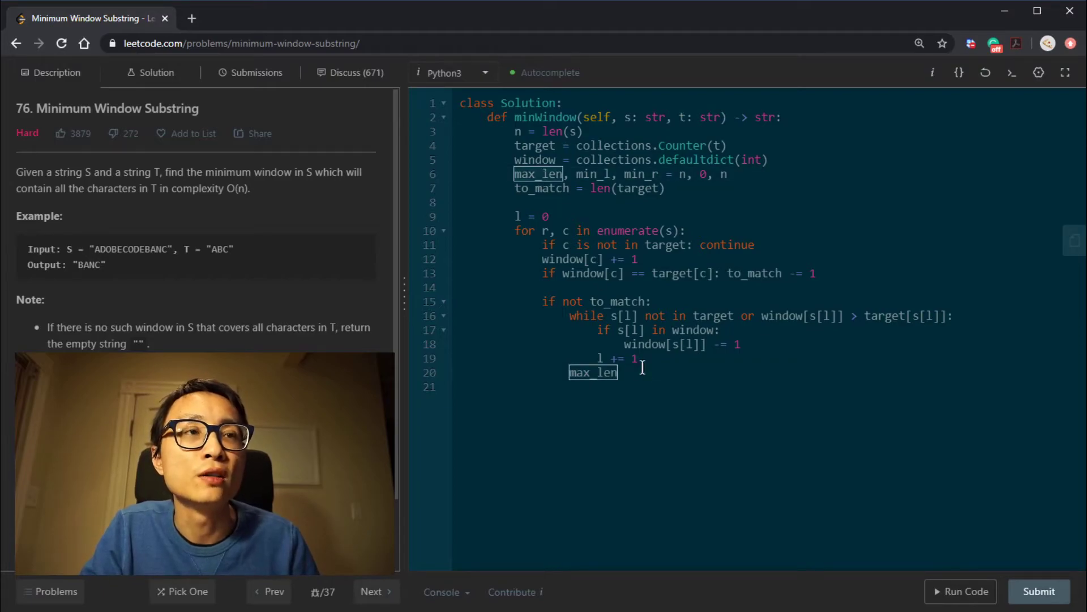
pyautogui.write(' =')
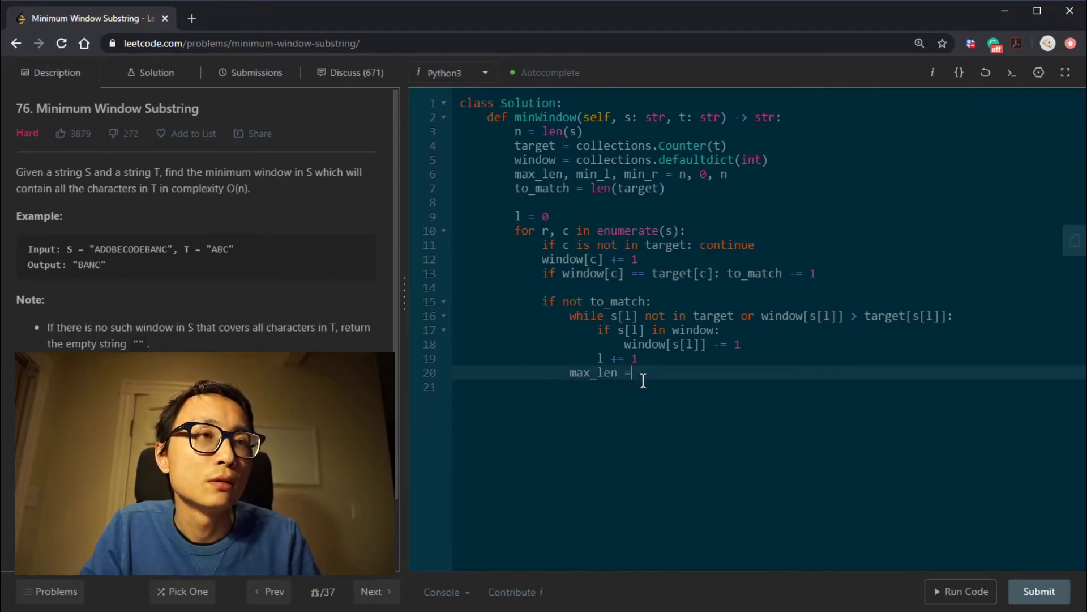
# Rename max_len to min_len in the initialisation and the new if condition
pyautogui.hotkey('ctrl', 'BackSpace')
pyautogui.hotkey('ctrl', 'BackSpace')
pyautogui.write('if')
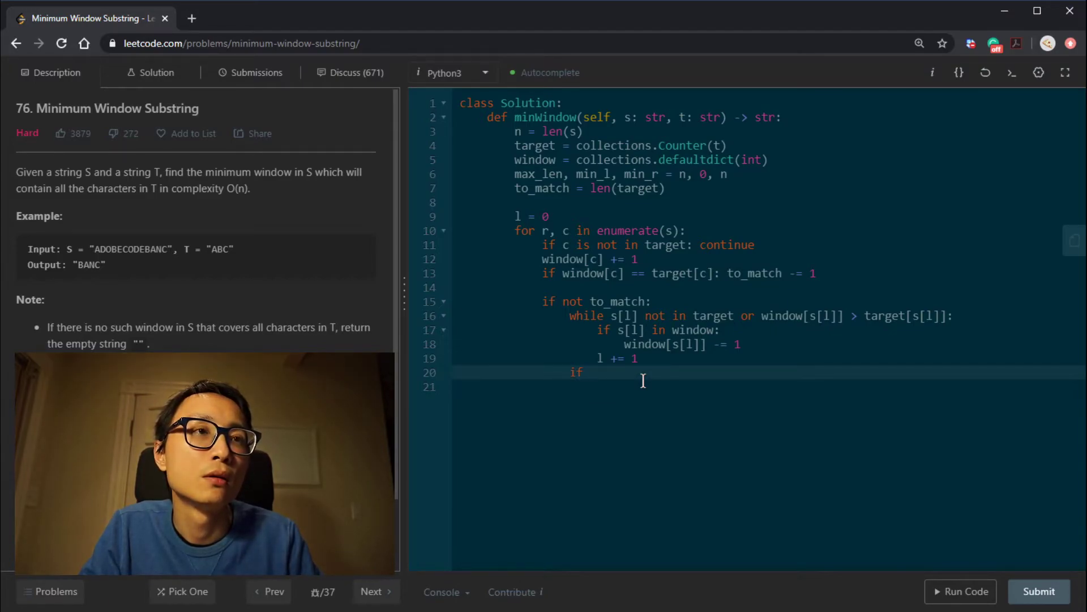
pyautogui.write('max_len')
pyautogui.press('BackSpace')
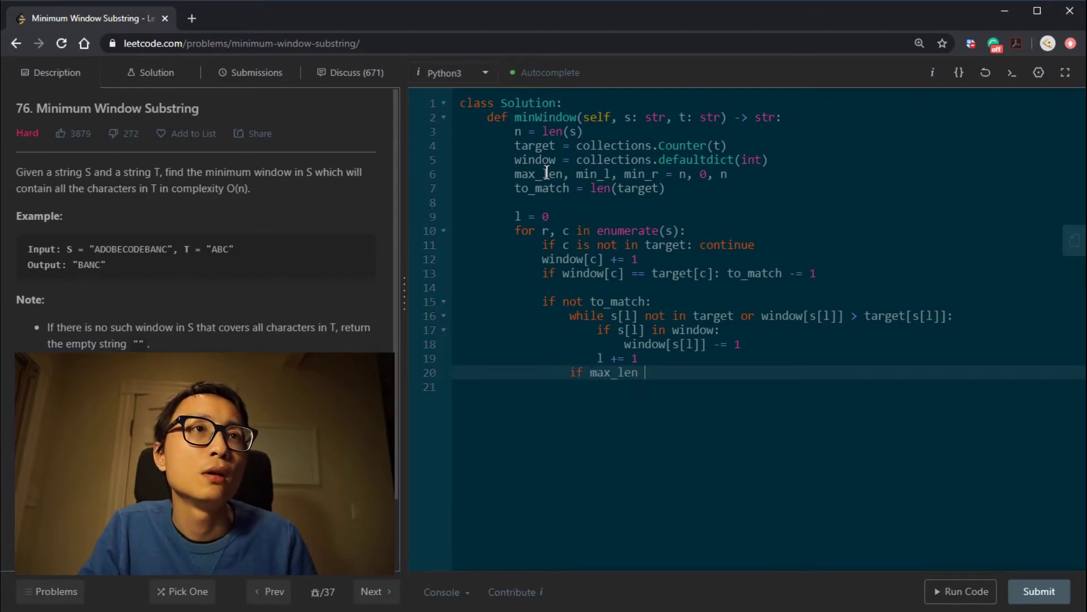
pyautogui.press('Up')
pyautogui.press('Up')
pyautogui.press('Up')
pyautogui.hotkey('ctrl', 'BackSpace')
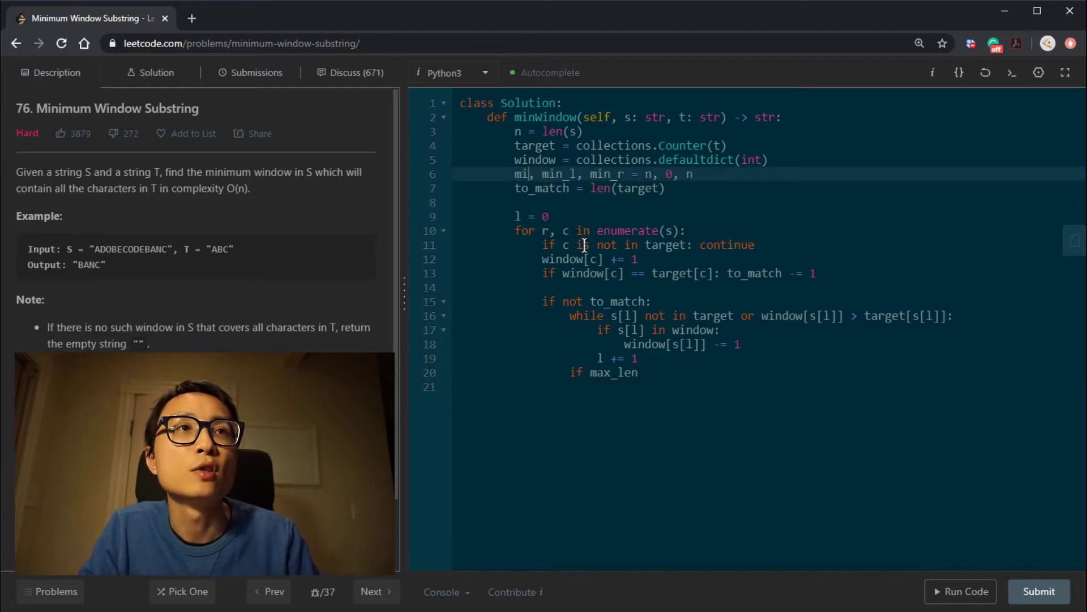
pyautogui.write('min_len')
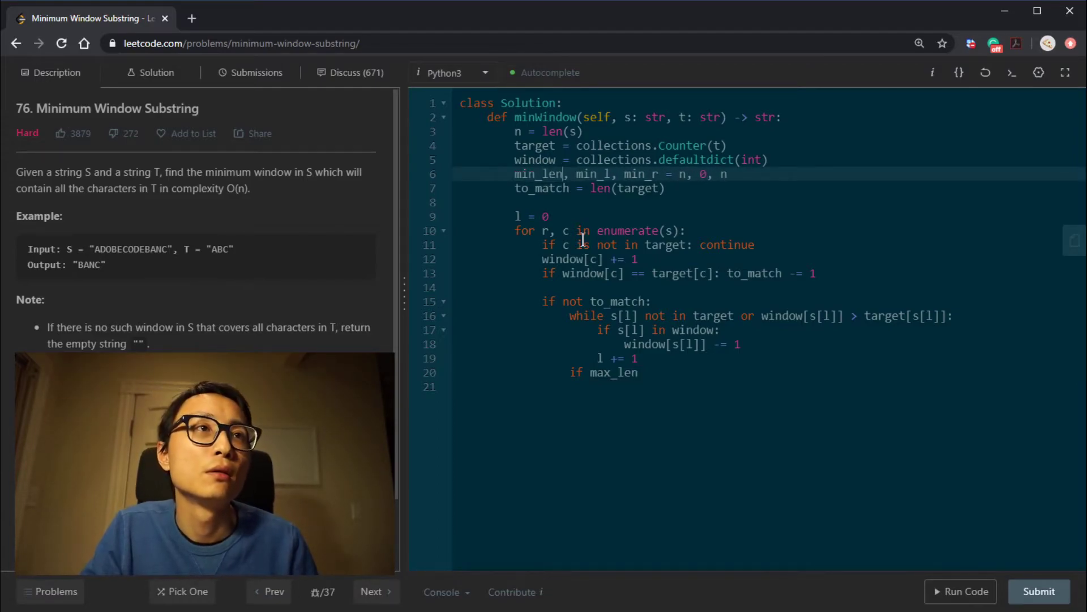
pyautogui.click(617, 374)
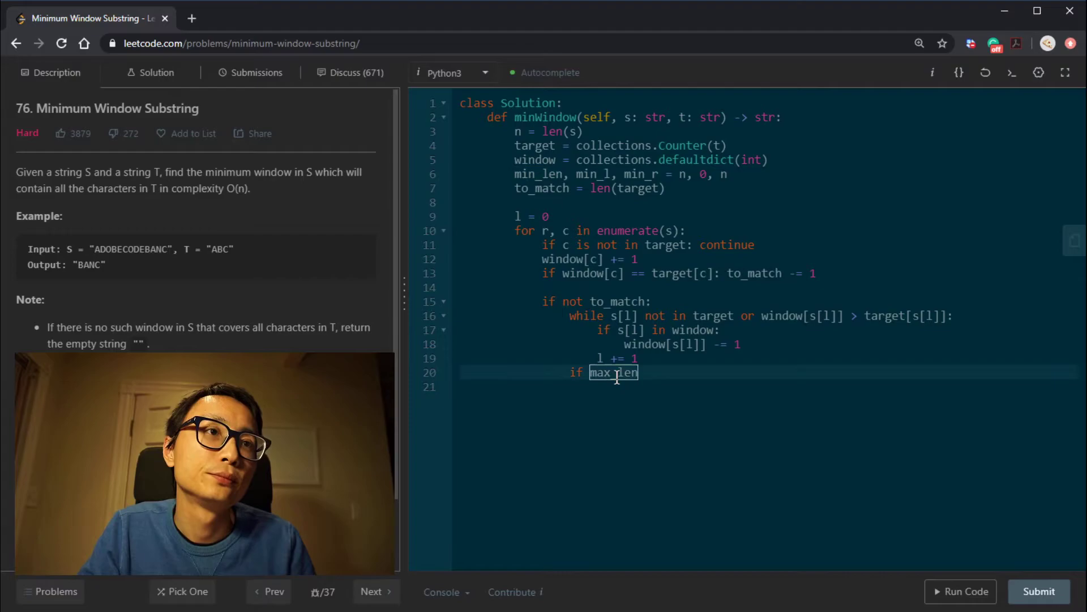
pyautogui.hotkey('ctrl', 'BackSpace')
pyautogui.write('min_')
pyautogui.press('End')
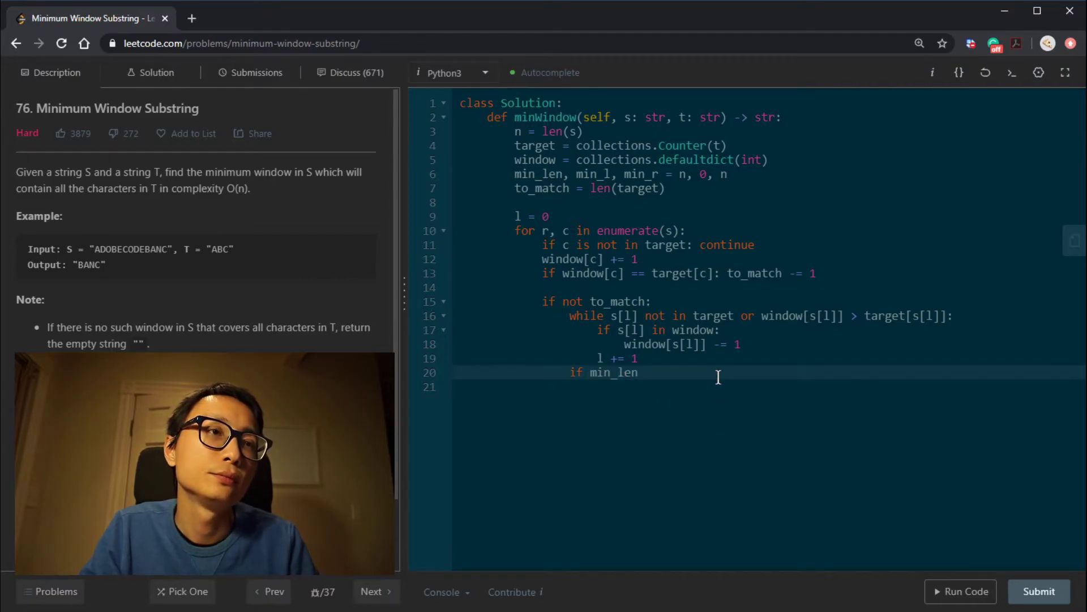
pyautogui.write('<')
# Insert window_len = r - l + 1 above the if and finish the window_len < min_len condition
pyautogui.press('Home')
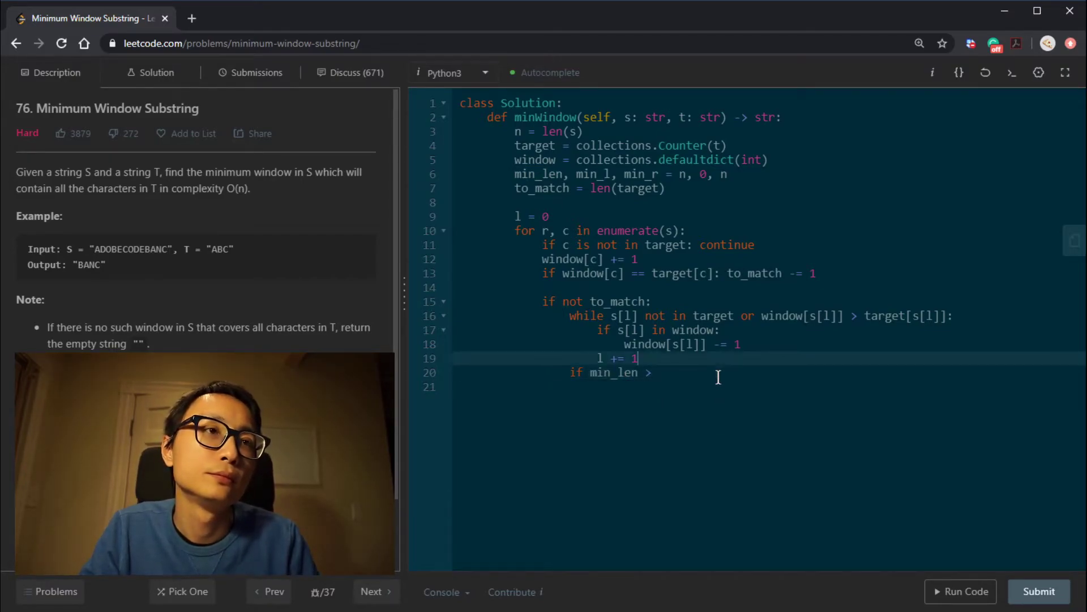
pyautogui.press('Return')
pyautogui.press('Up')
pyautogui.write('window_')
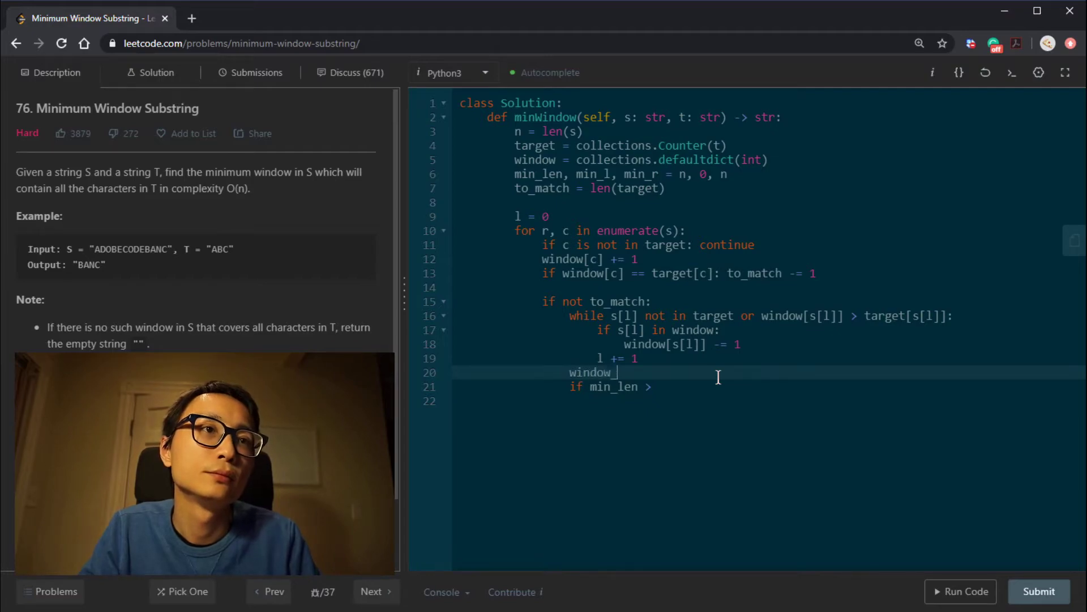
pyautogui.write('len = r - l + 1')
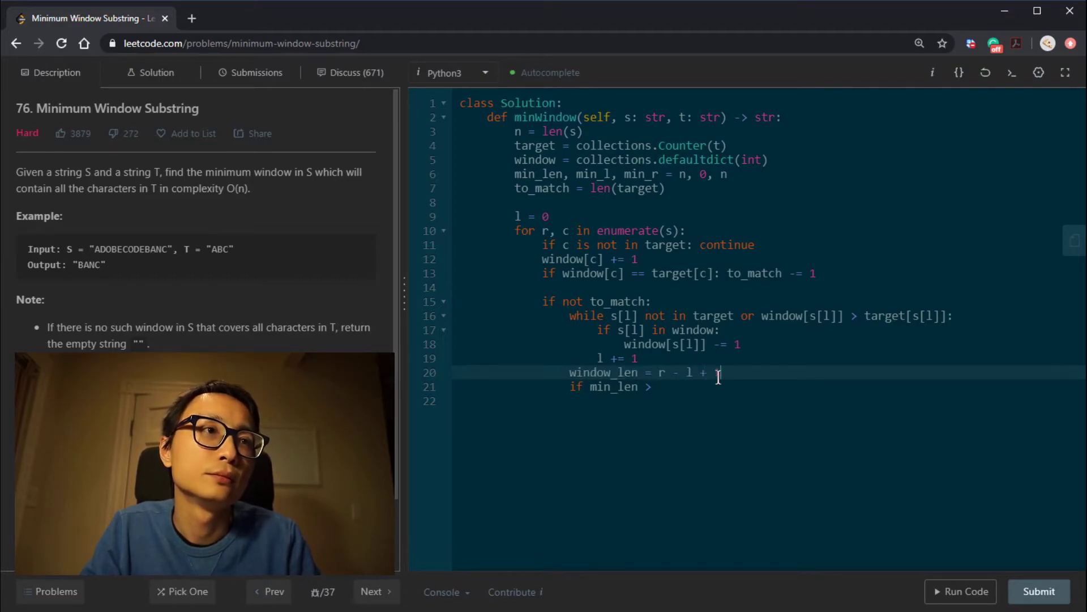
pyautogui.press('Down')
pyautogui.write('wi')
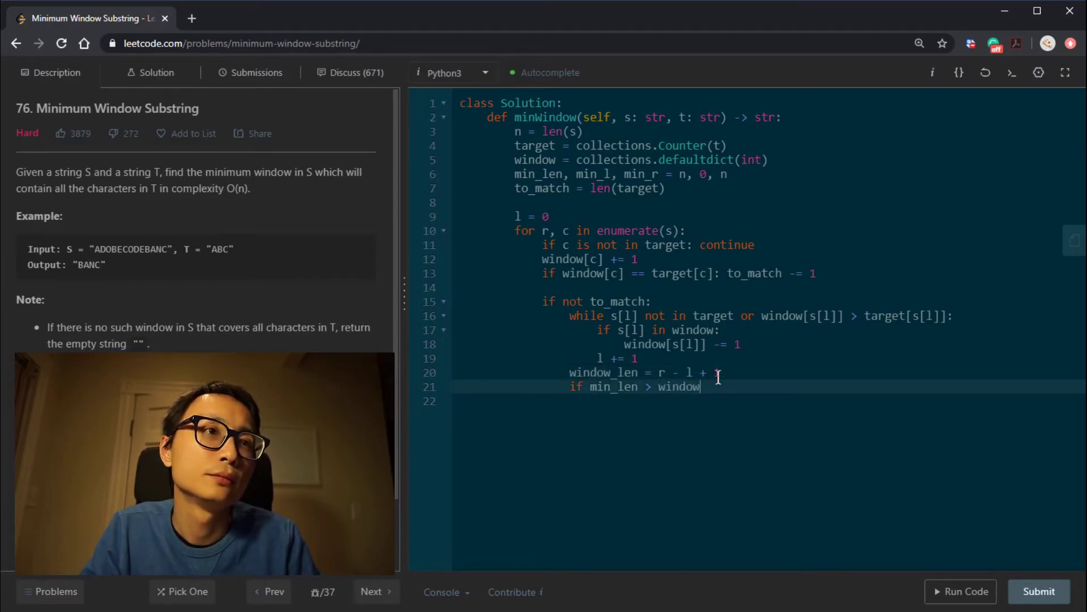
pyautogui.write('len:')
pyautogui.press('Return')
pyautogui.write('mi')
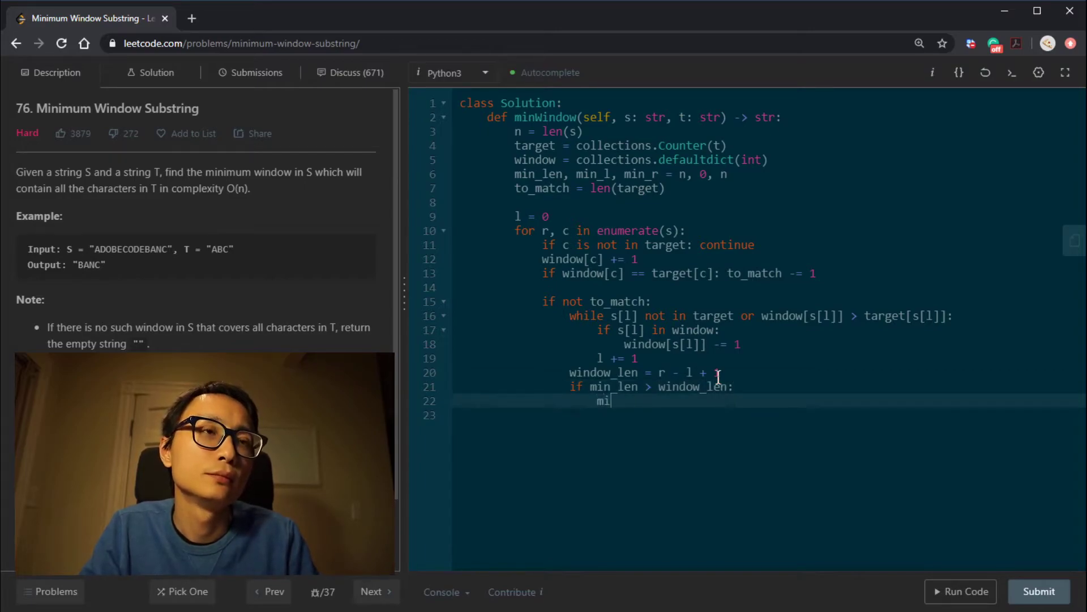
pyautogui.write('n_len = wind')
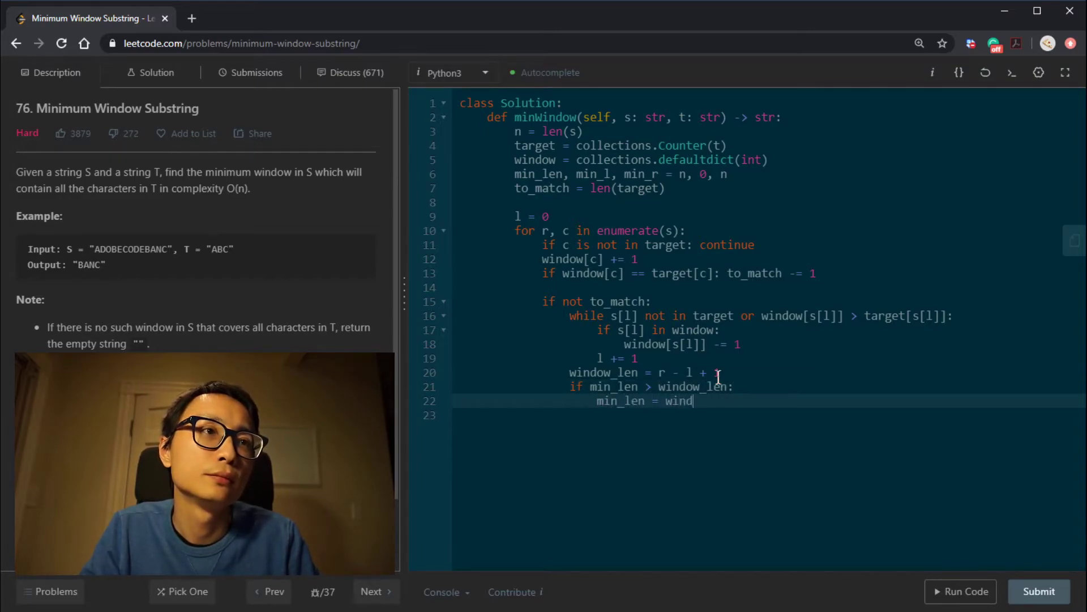
pyautogui.write('ow_len')
# Update min_len and min_l, min_r = l, r inside the if block
pyautogui.press('Return')
pyautogui.write('mi')
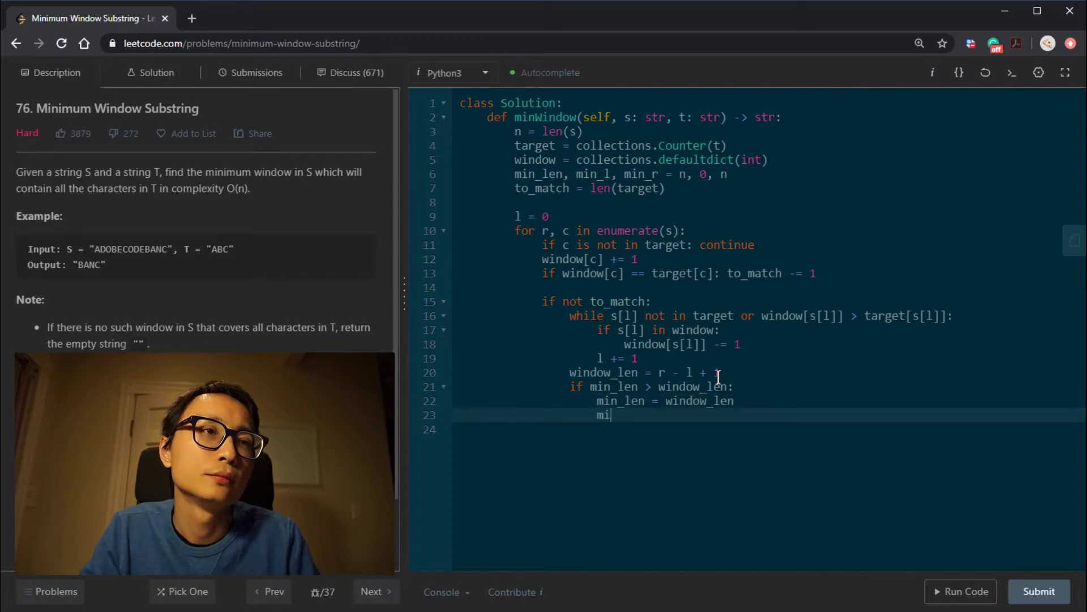
pyautogui.write('n_l, min_r = ')
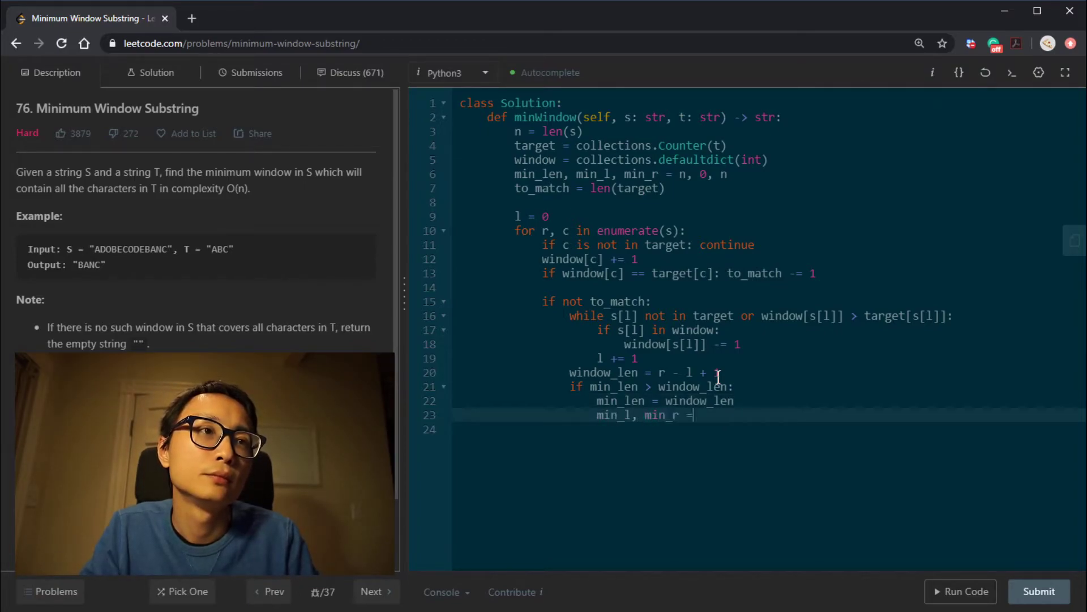
pyautogui.write('l, r')
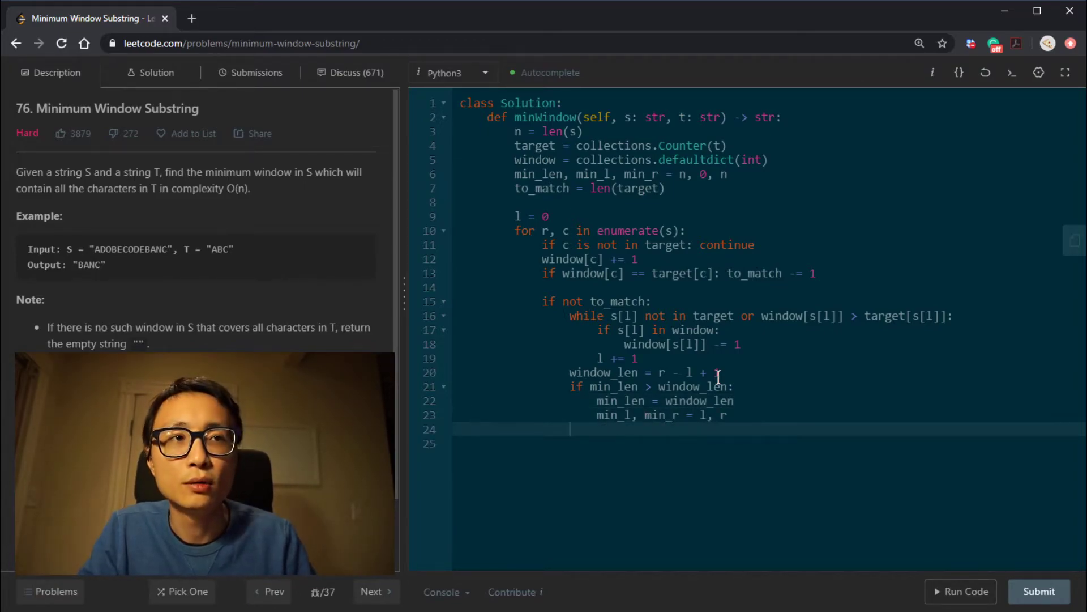
pyautogui.click(616, 402)
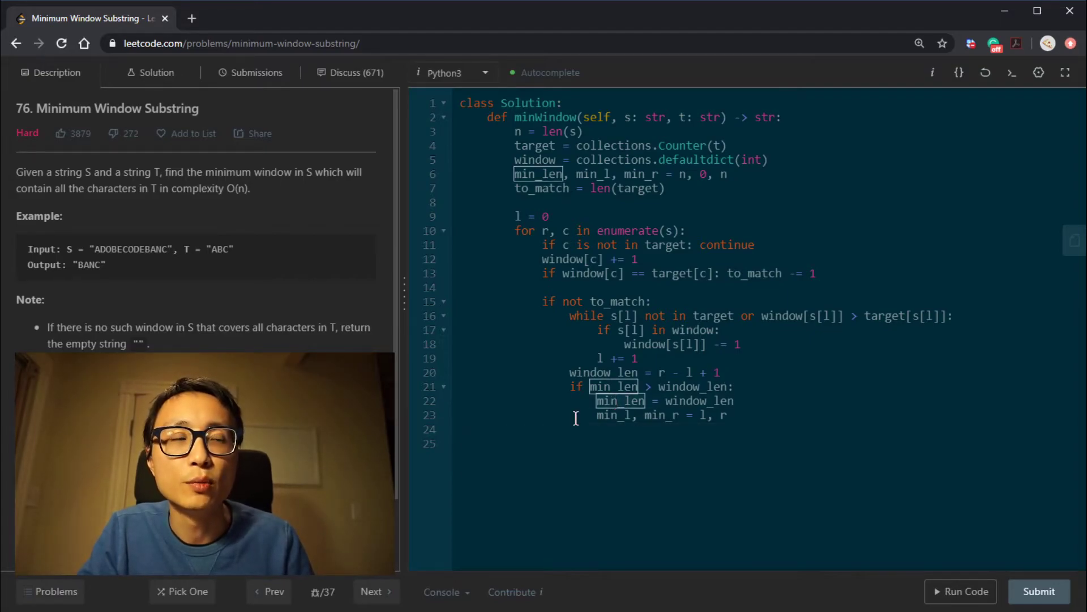
pyautogui.click(702, 415)
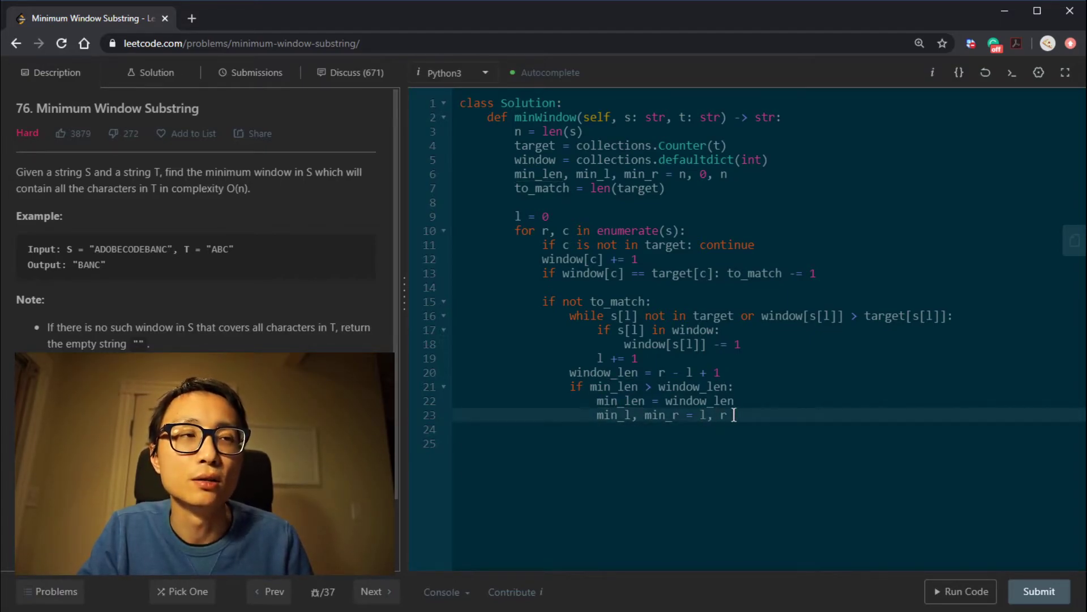
# Write the return line giving "" if to_match remains, else a slice of s
pyautogui.click(785, 414)
pyautogui.press('Return')
pyautogui.press('BackSpace')
pyautogui.press('BackSpace')
pyautogui.write('re')
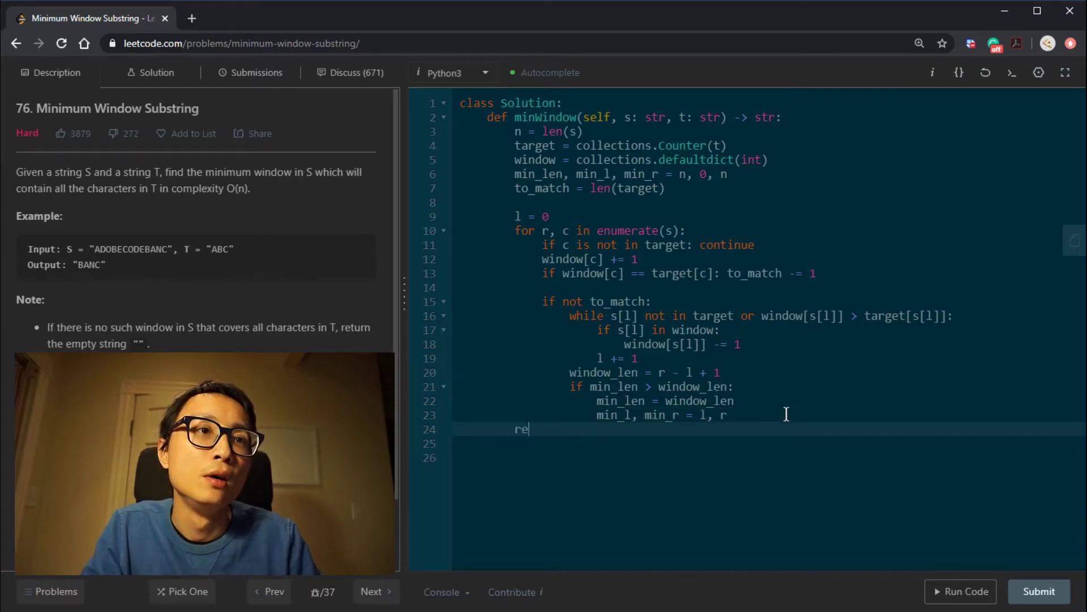
pyautogui.write('turn "" i')
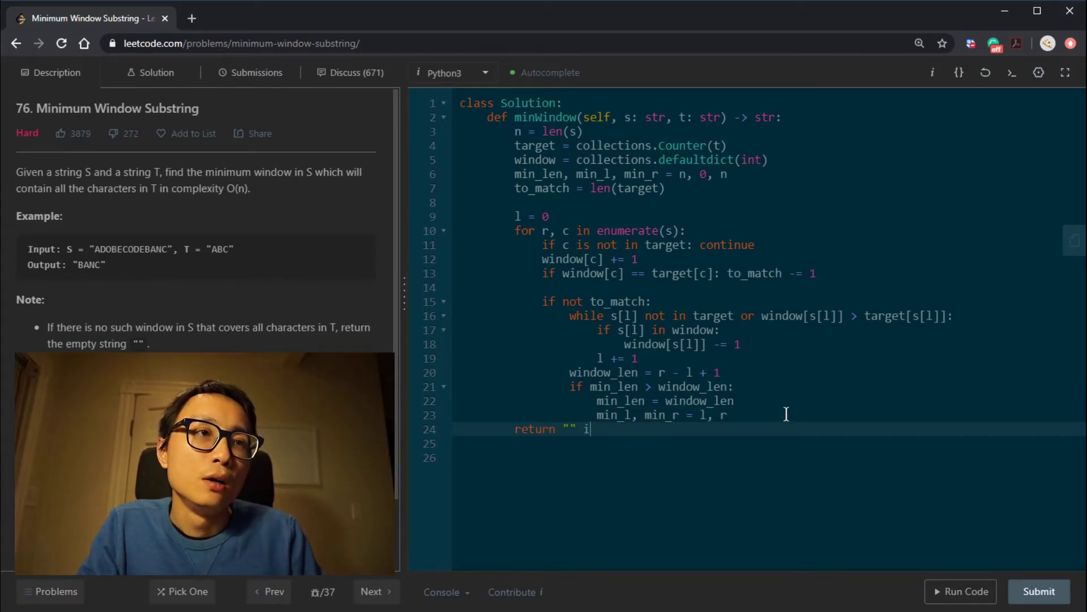
pyautogui.write('f to_match')
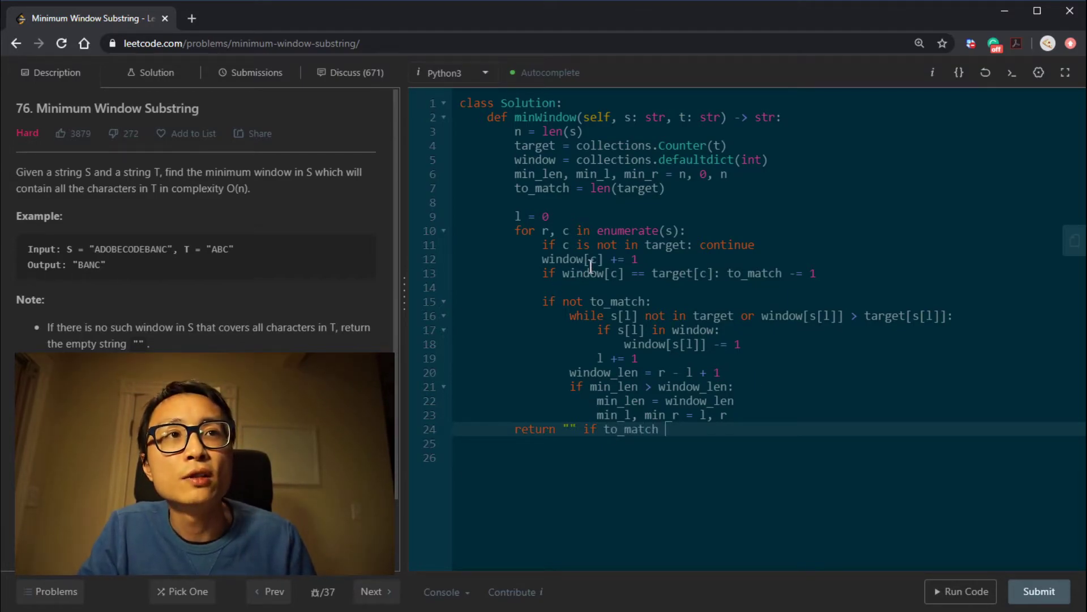
pyautogui.doubleClick(631, 302)
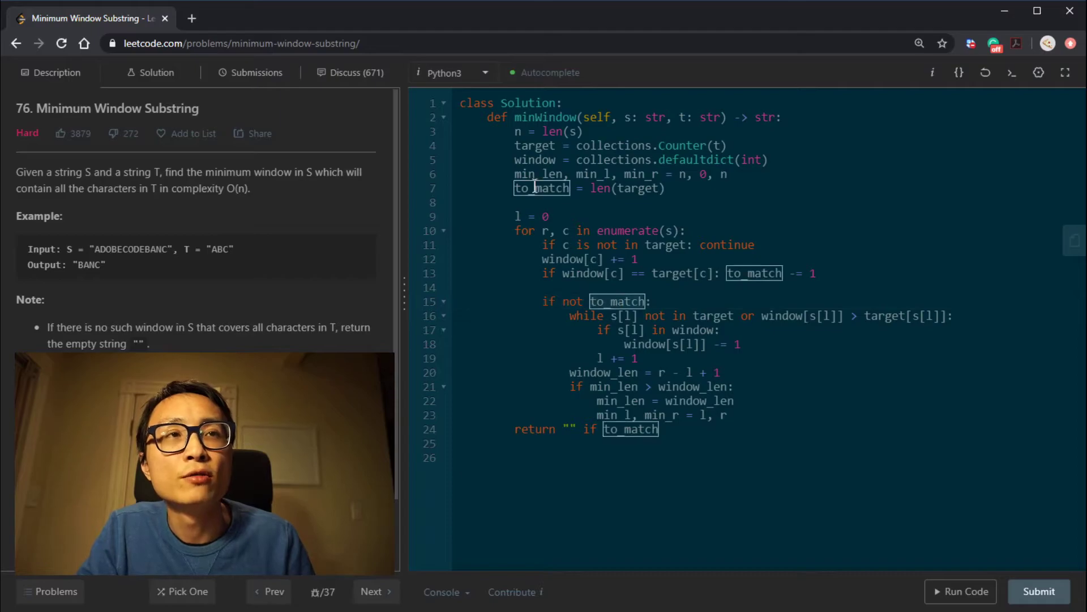
pyautogui.click(669, 430)
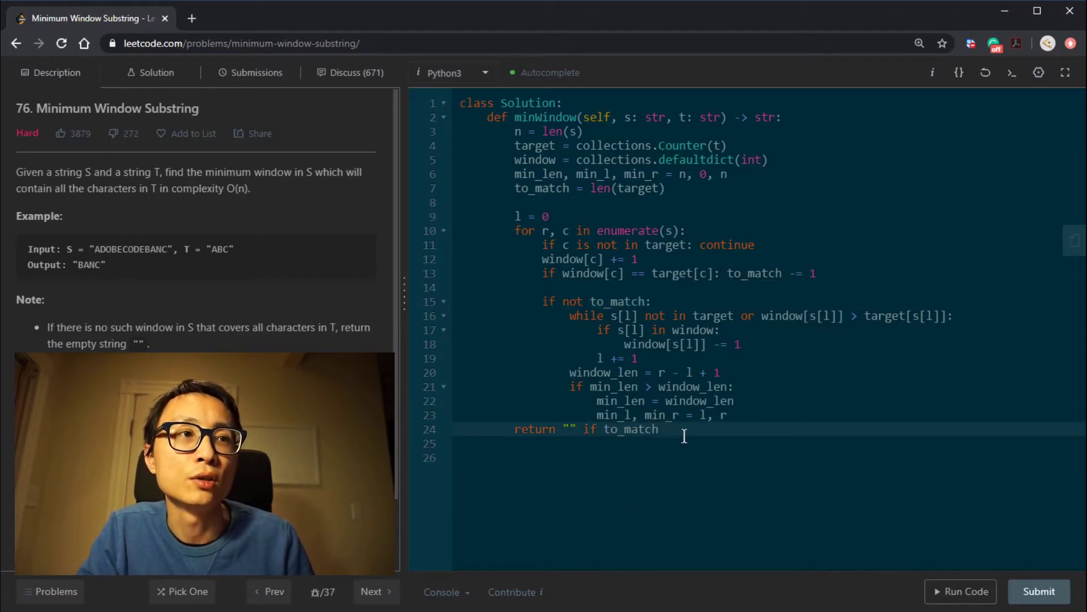
pyautogui.click(704, 414)
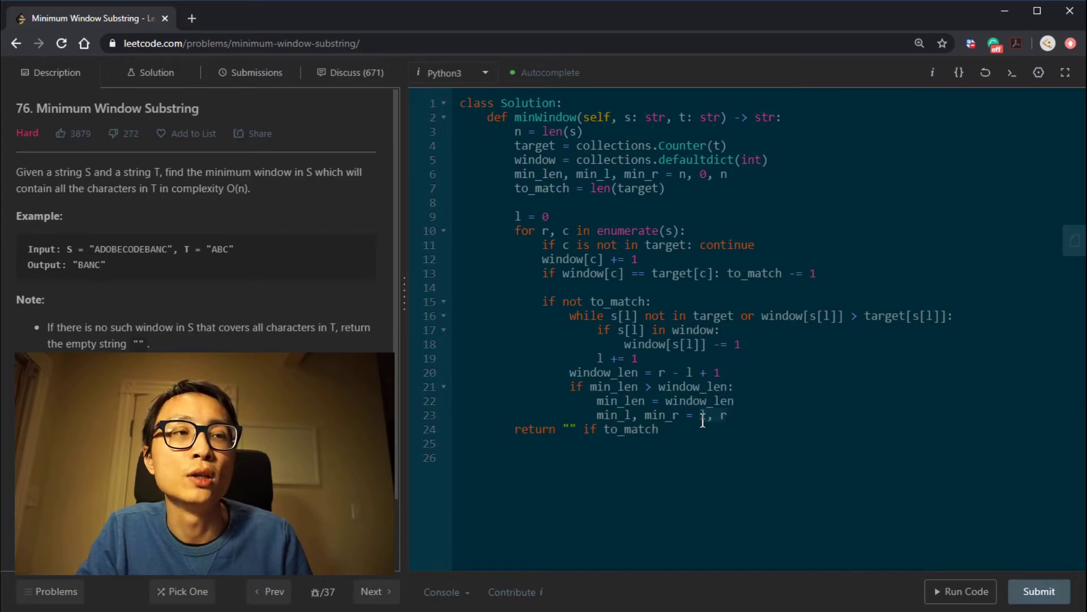
pyautogui.click(712, 438)
pyautogui.click(755, 431)
pyautogui.write('else s')
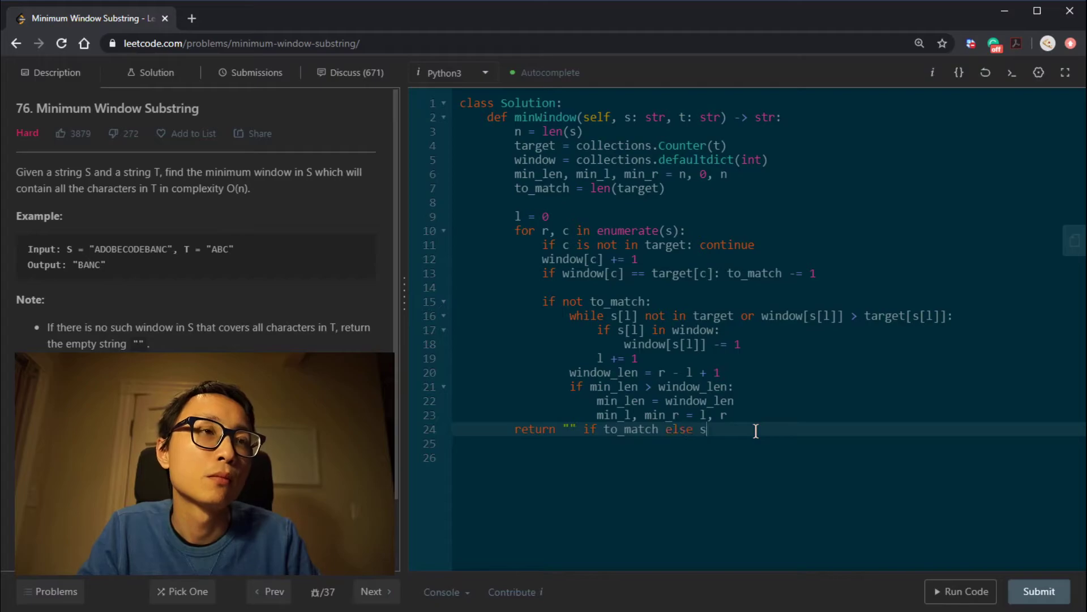
pyautogui.write('[l:r+1')
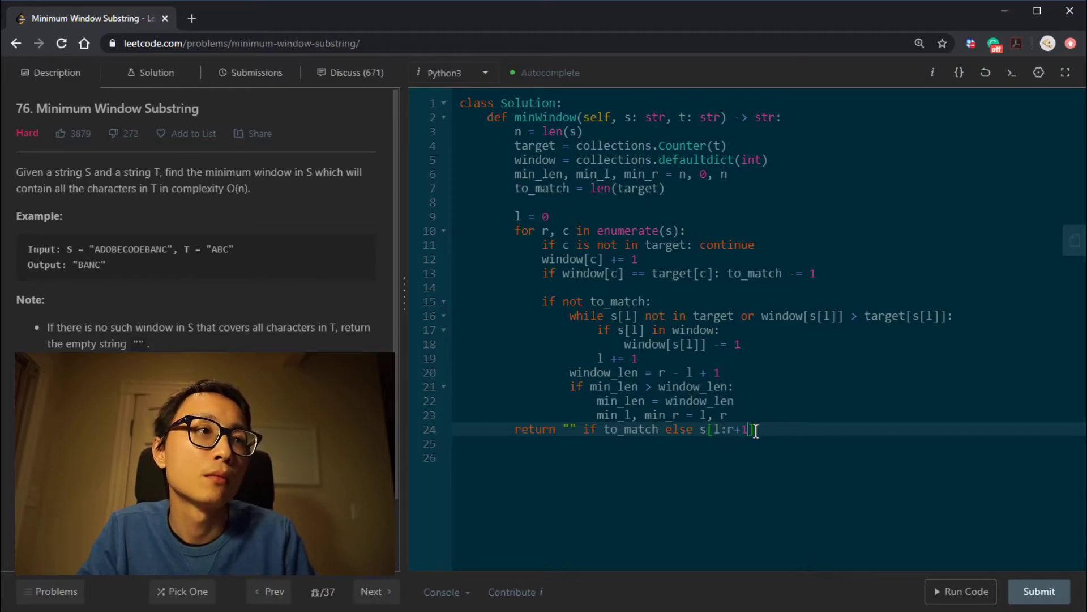
# Correct the slice to s[min_l:min_r+1] and remove the blank line above l = 0
pyautogui.click(613, 411)
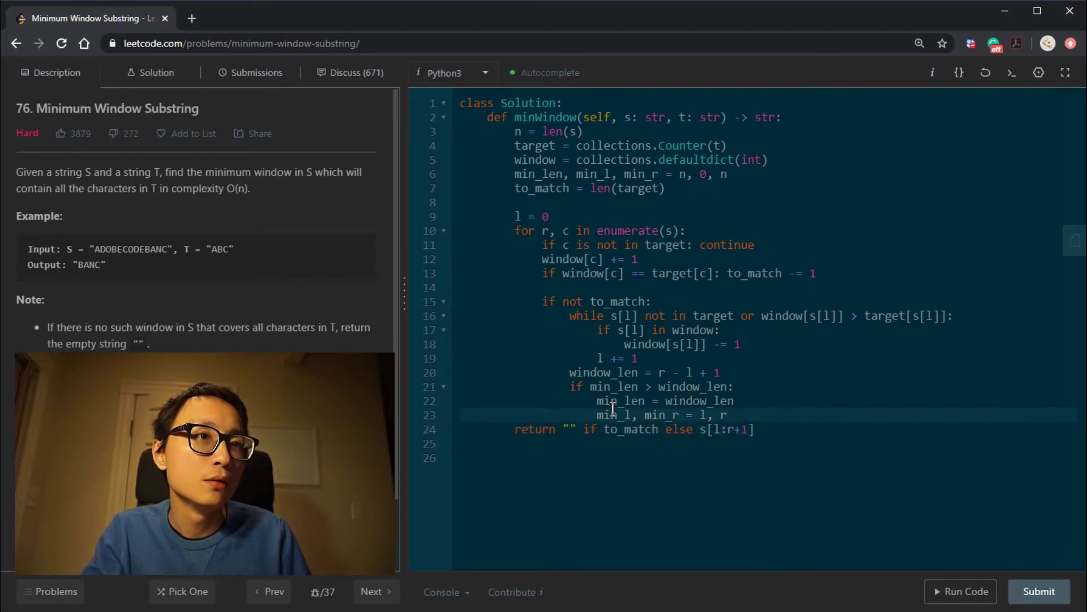
pyautogui.doubleClick(613, 411)
pyautogui.click(752, 431)
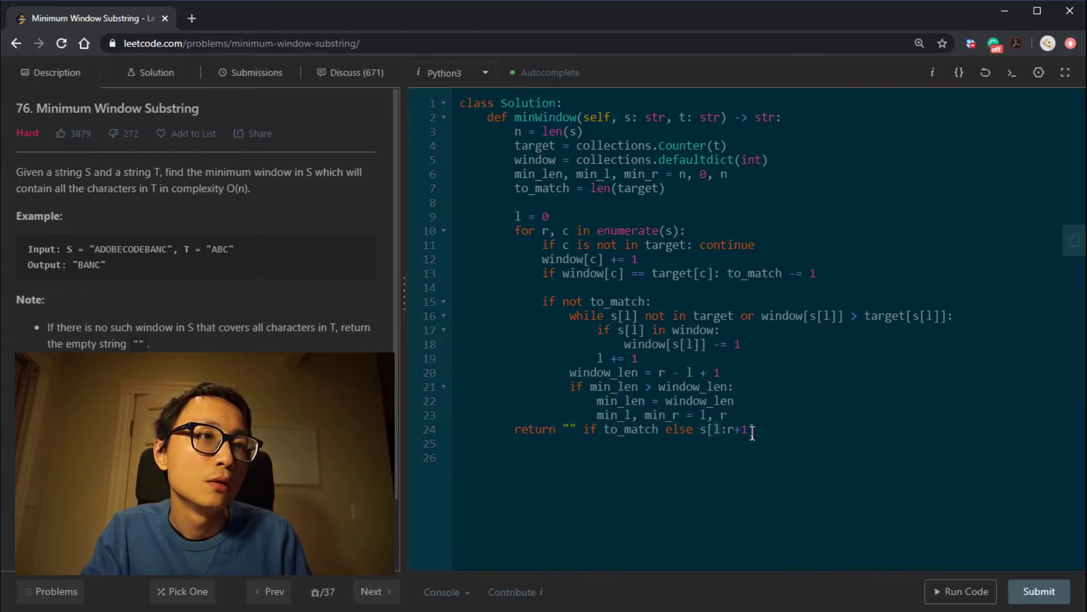
pyautogui.write('min_')
pyautogui.doubleClick(661, 415)
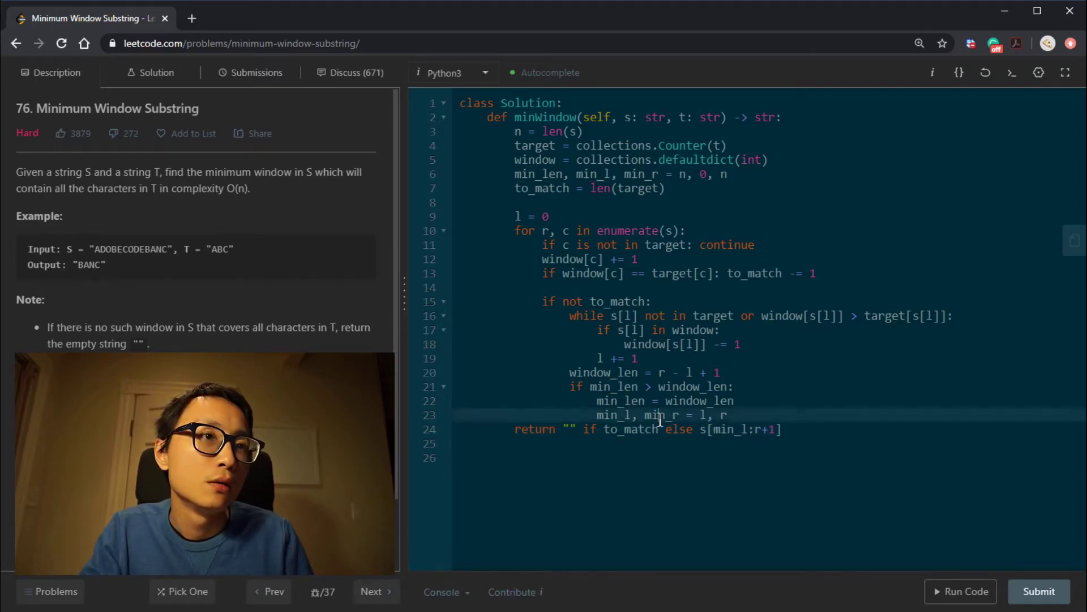
pyautogui.click(760, 431)
pyautogui.write('min_')
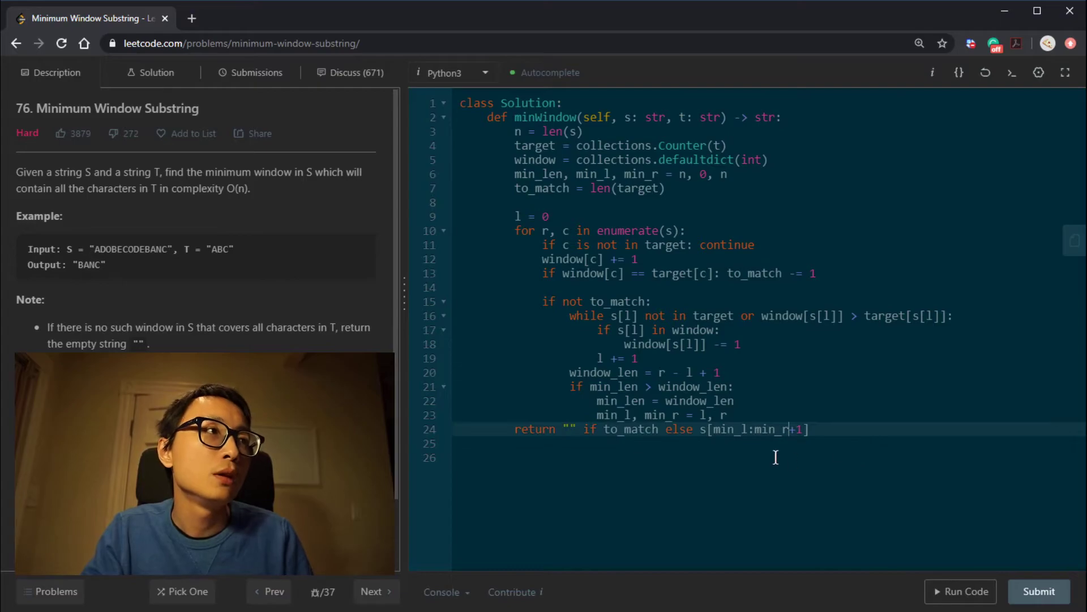
pyautogui.click(775, 456)
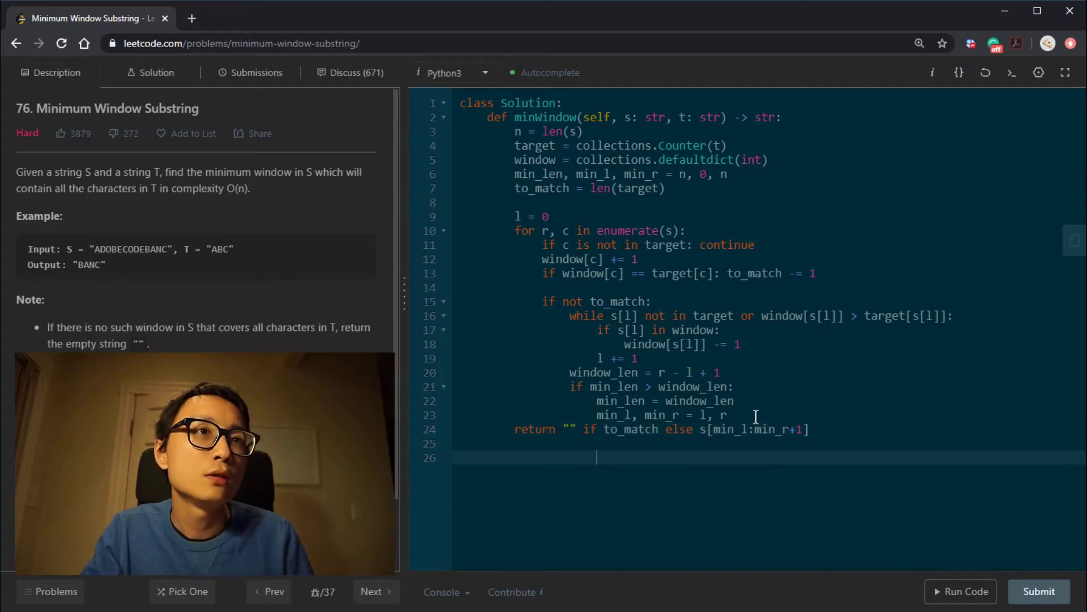
pyautogui.click(581, 201)
pyautogui.press('Delete')
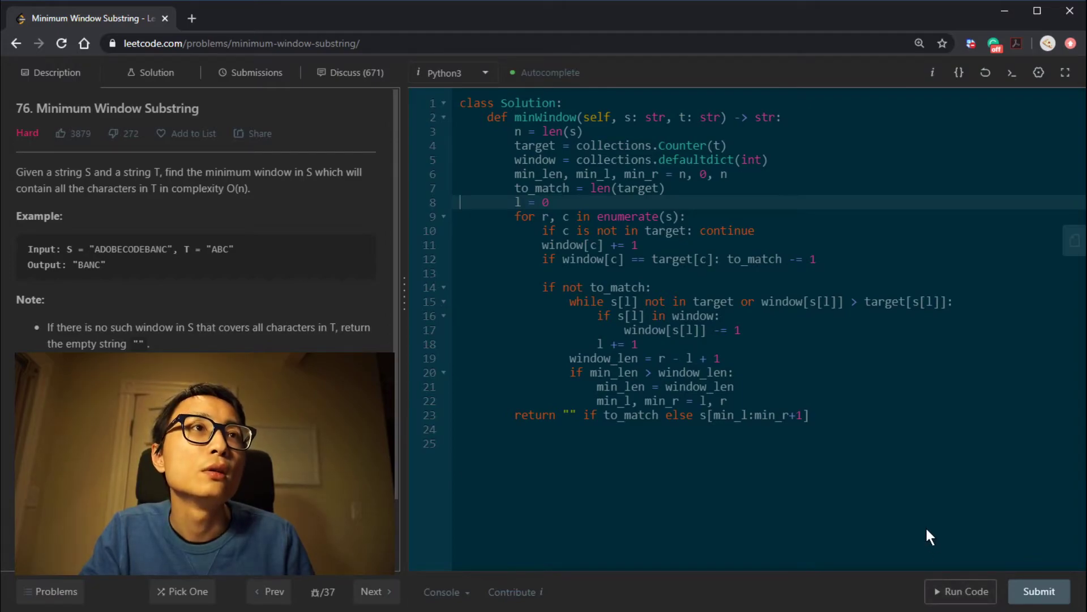
# Review the setup lines from n = len(s) down to l = 0
pyautogui.click(513, 124)
pyautogui.click(507, 148)
pyautogui.click(695, 137)
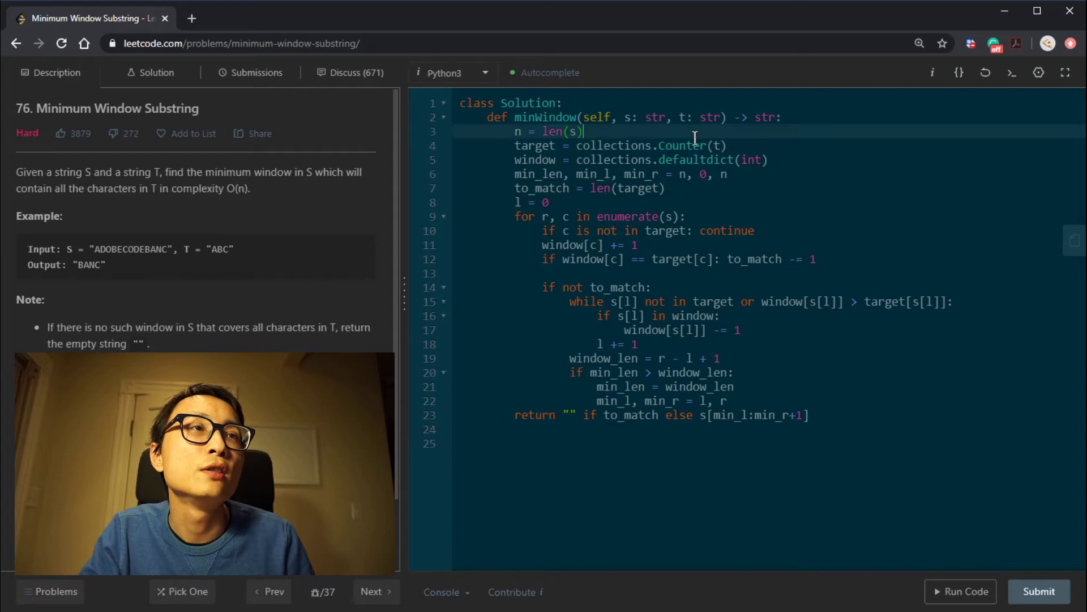
pyautogui.moveTo(695, 137); pyautogui.dragTo(590, 138)
pyautogui.click(578, 148)
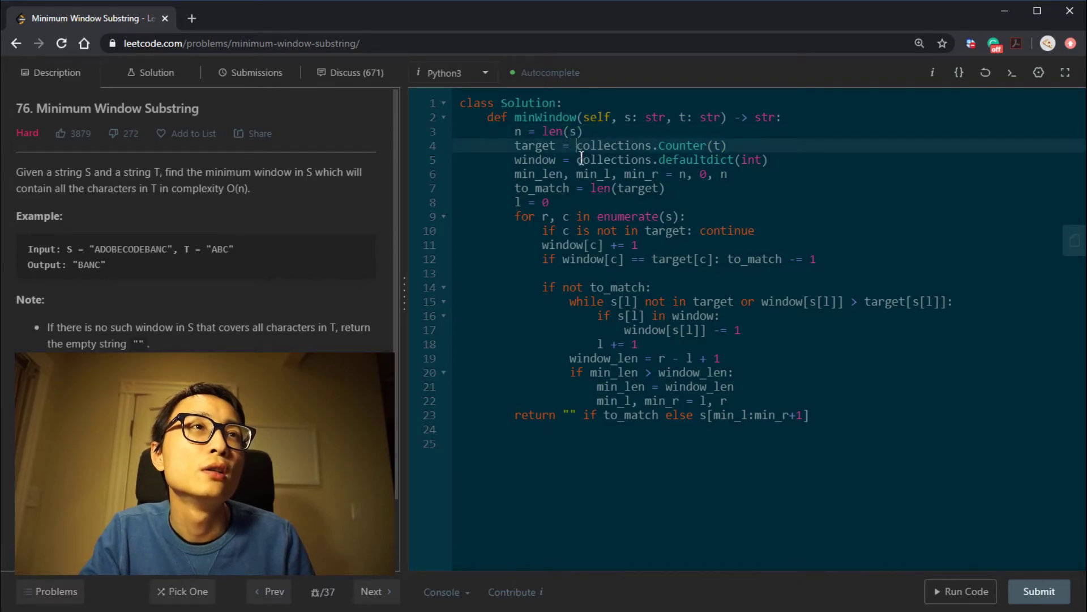
pyautogui.click(501, 159)
pyautogui.moveTo(501, 158); pyautogui.dragTo(845, 163)
pyautogui.press('Down')
pyautogui.press('Down')
pyautogui.press('Down')
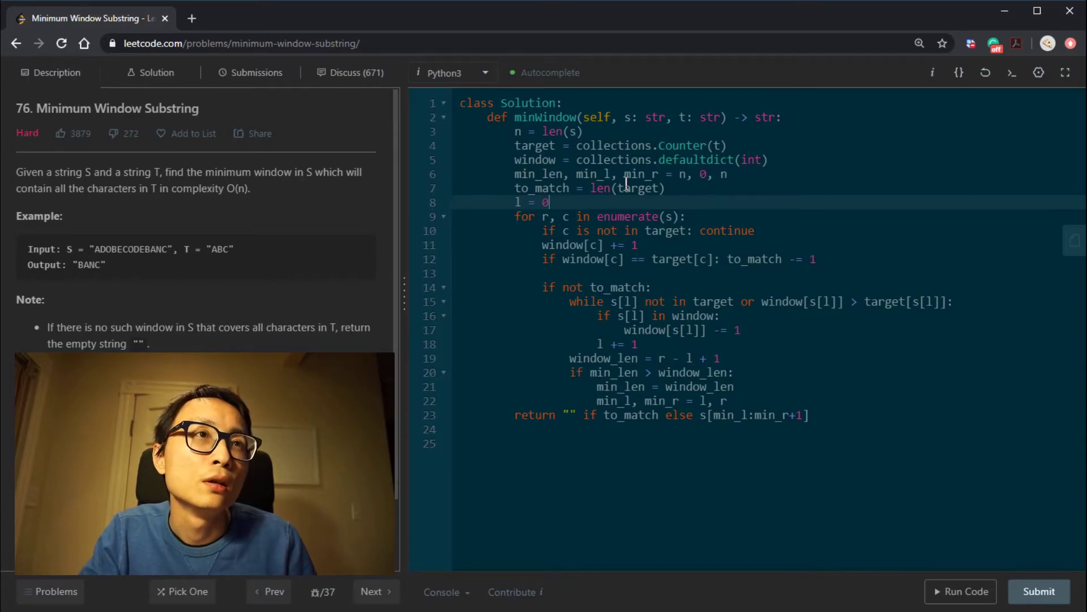
# Trace every use of to_match through the loop and run the code on the example
pyautogui.click(713, 187)
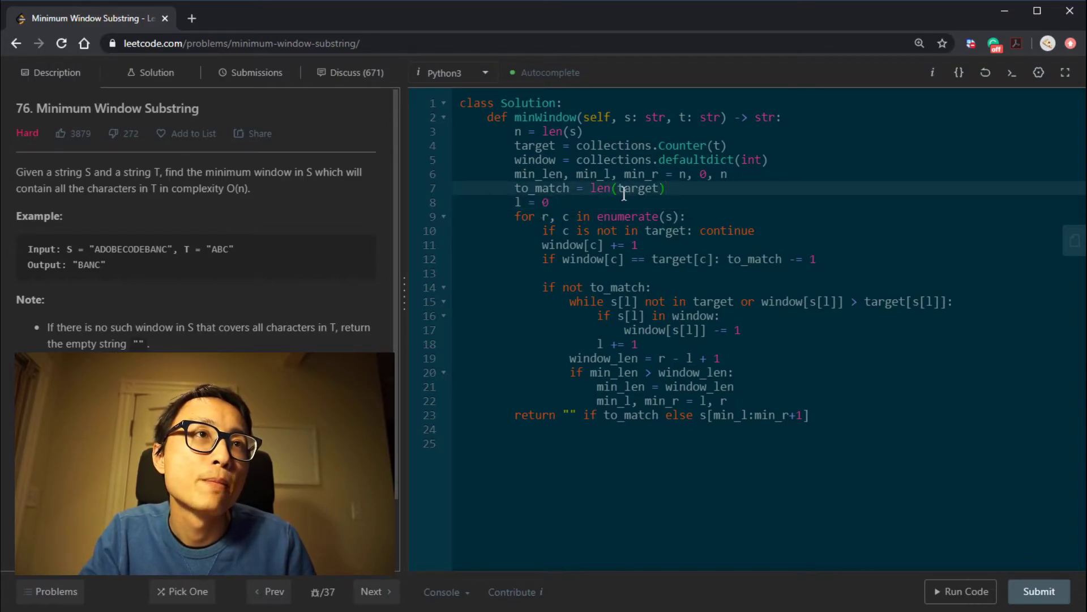
pyautogui.doubleClick(535, 188)
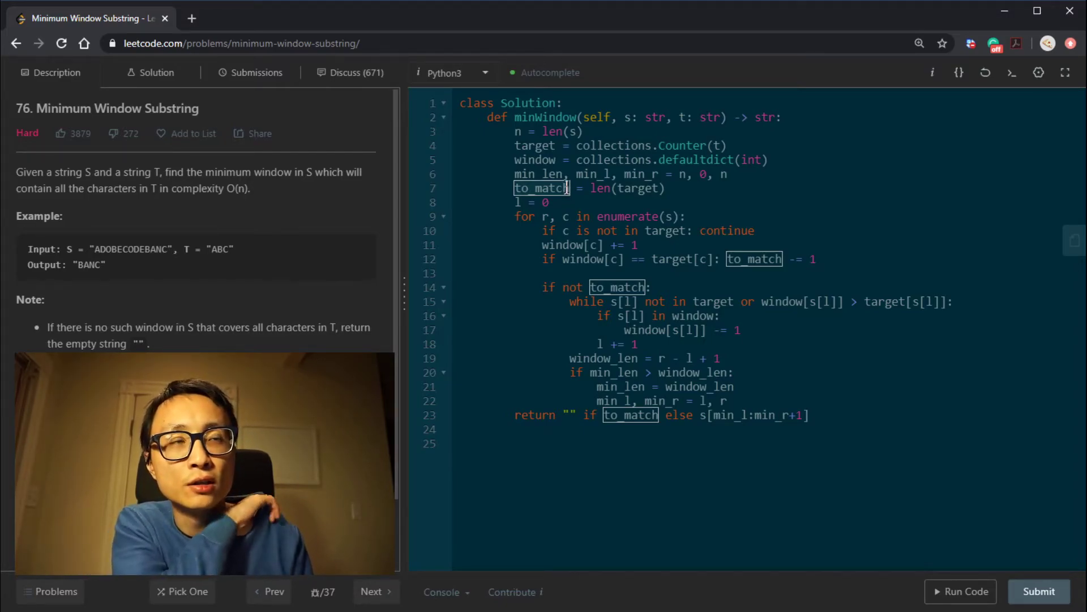
pyautogui.click(596, 250)
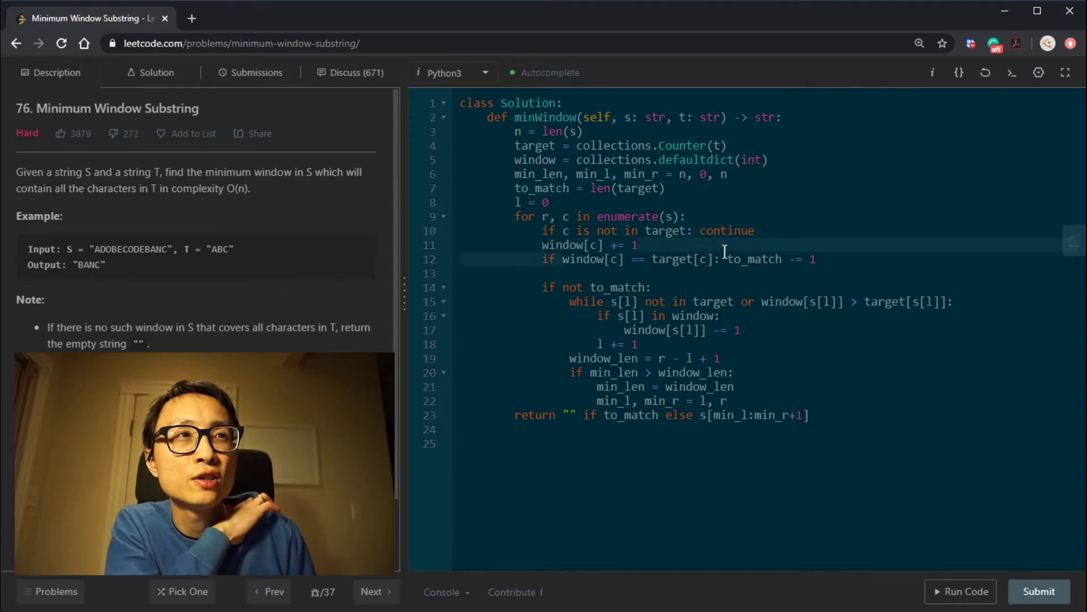
pyautogui.moveTo(633, 260); pyautogui.dragTo(716, 260)
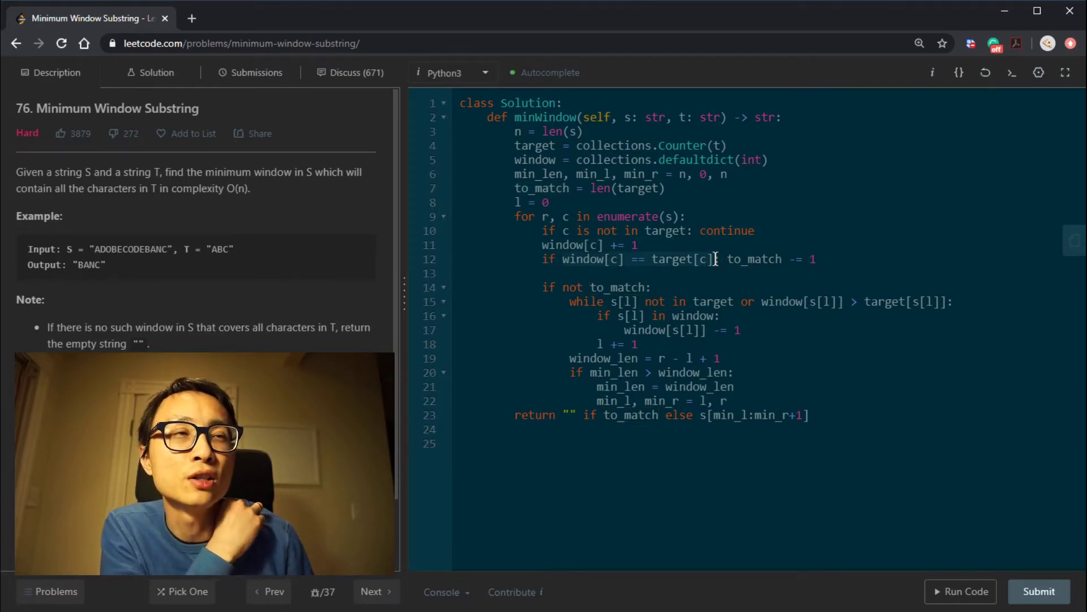
pyautogui.press('Down')
pyautogui.press('Up')
pyautogui.press('Up')
pyautogui.click(783, 258)
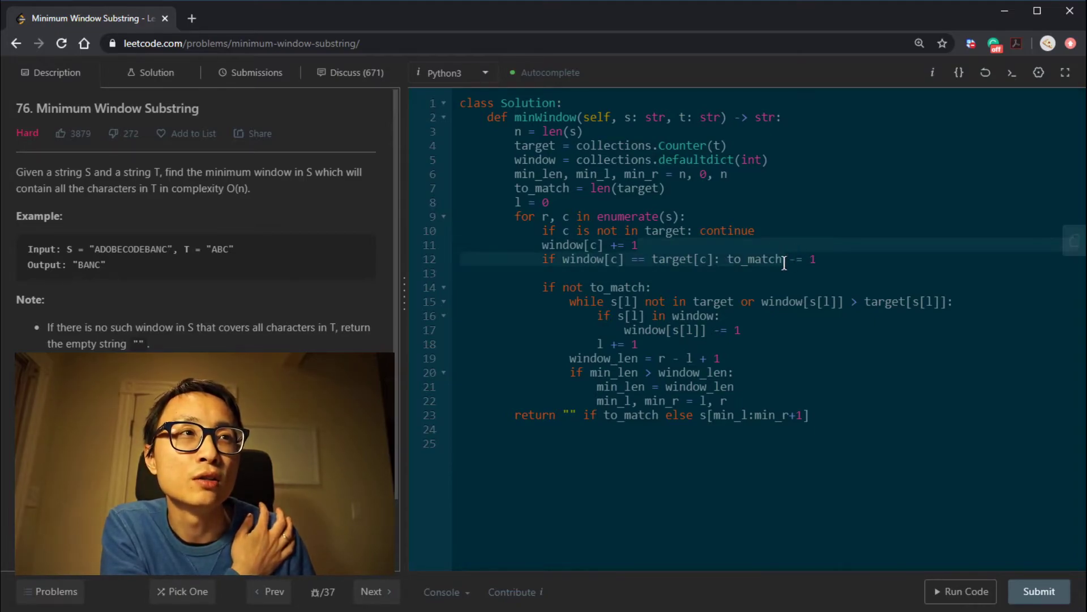
pyautogui.click(606, 287)
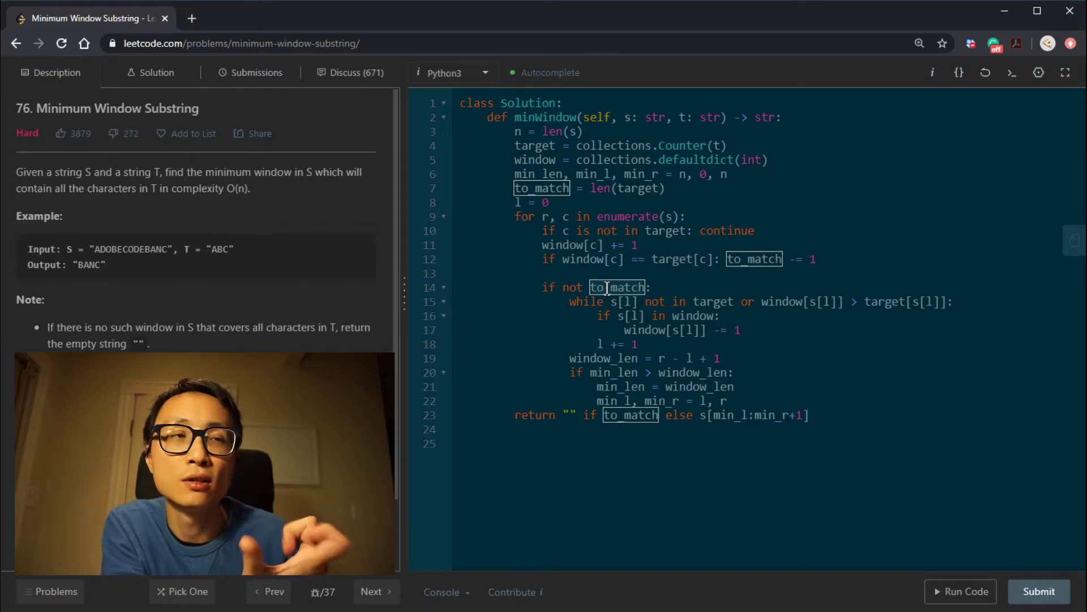
pyautogui.click(574, 303)
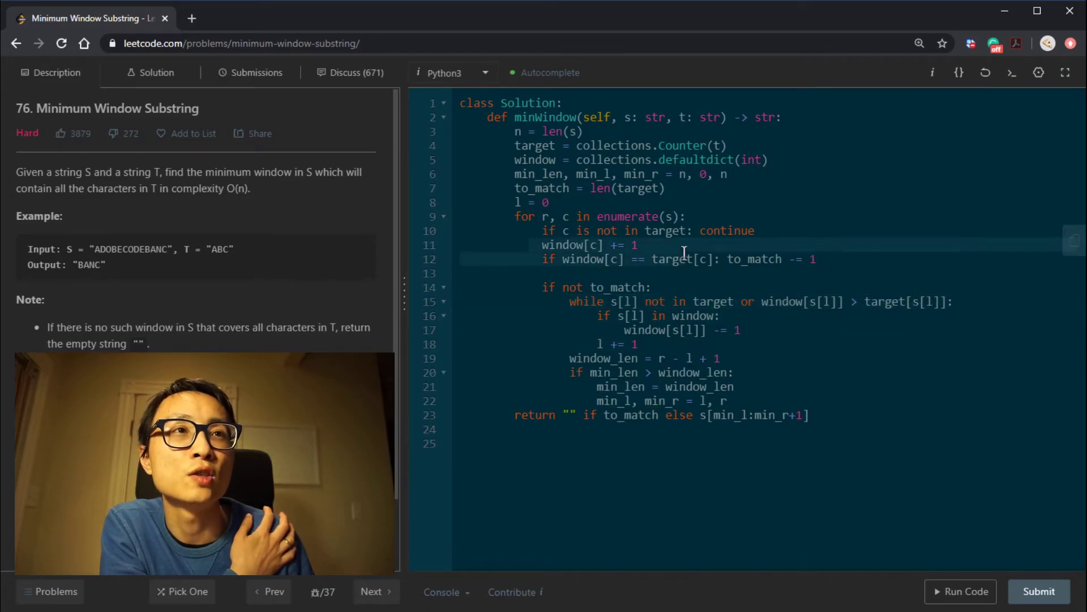
pyautogui.click(894, 270)
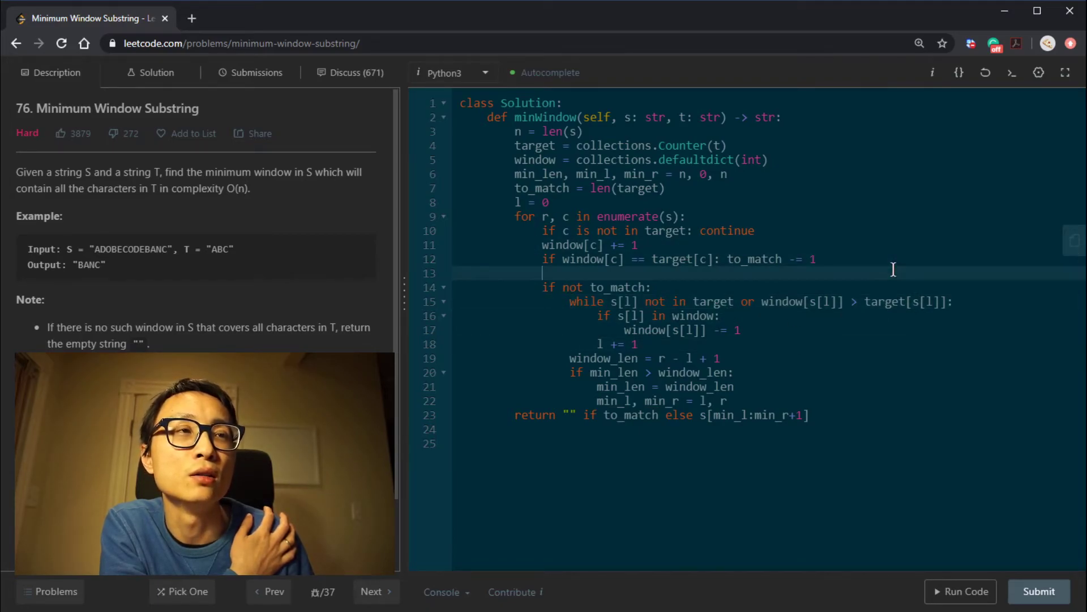
pyautogui.click(738, 246)
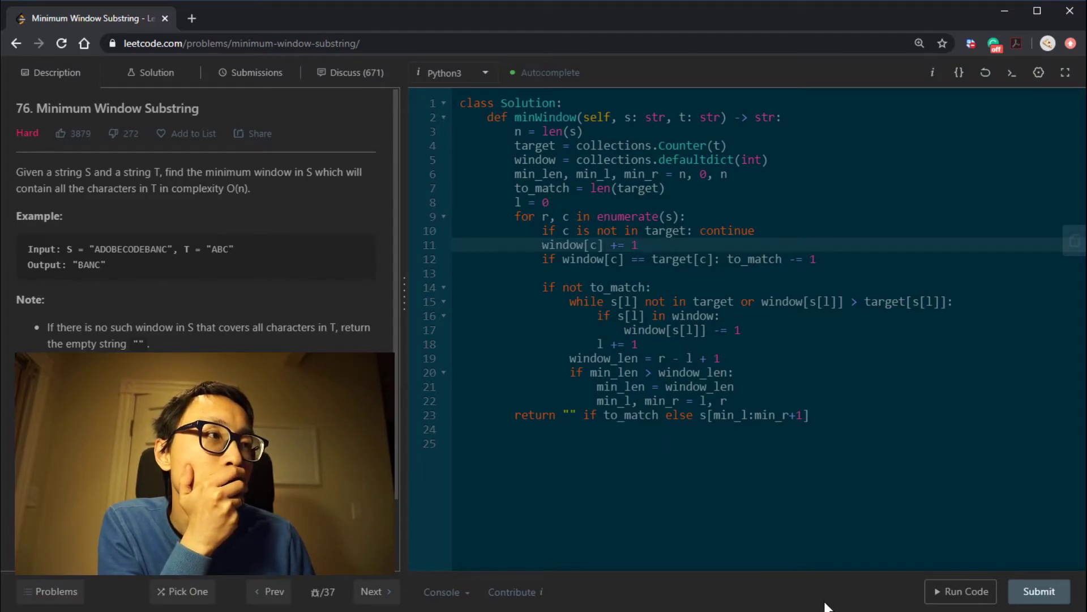
# Expand the SyntaxError and delete the stray 'is' so line 10 reads 'if c not in target'
pyautogui.click(956, 592)
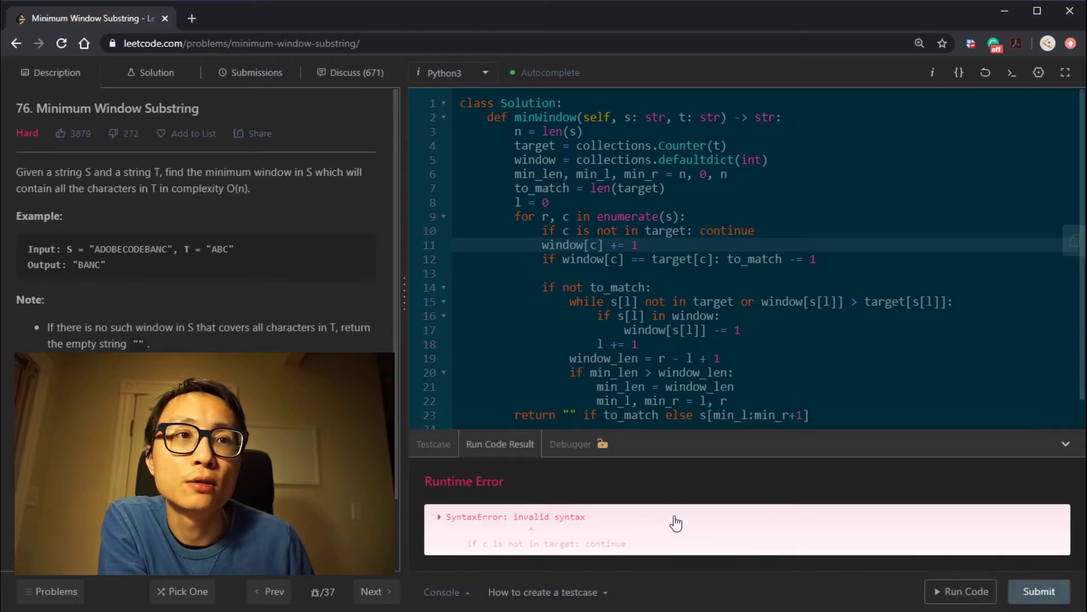
pyautogui.click(599, 533)
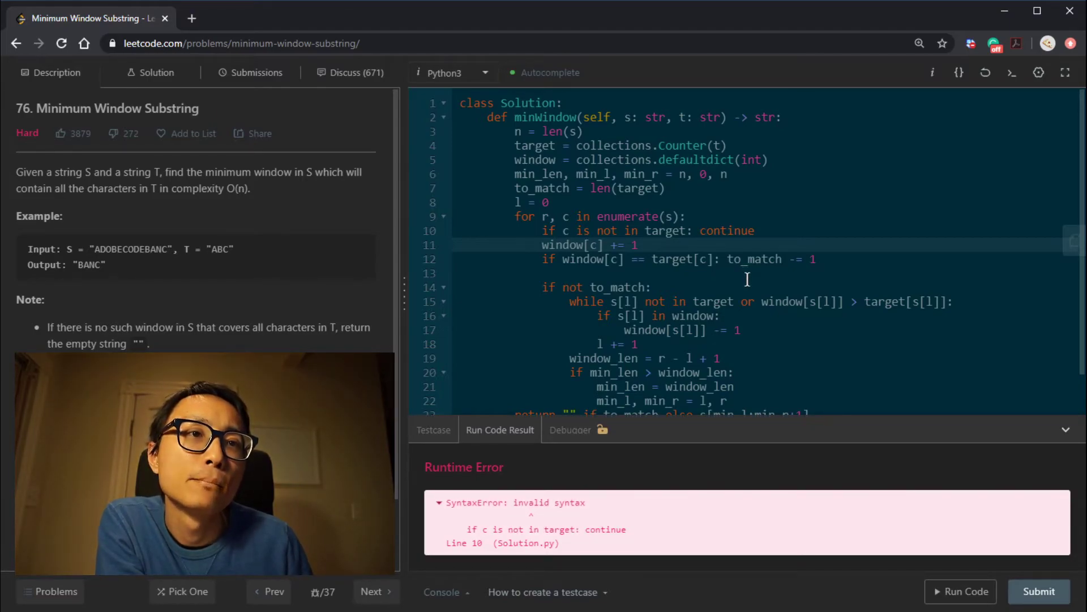
pyautogui.scroll(-1, 748, 282)
pyautogui.doubleClick(583, 187)
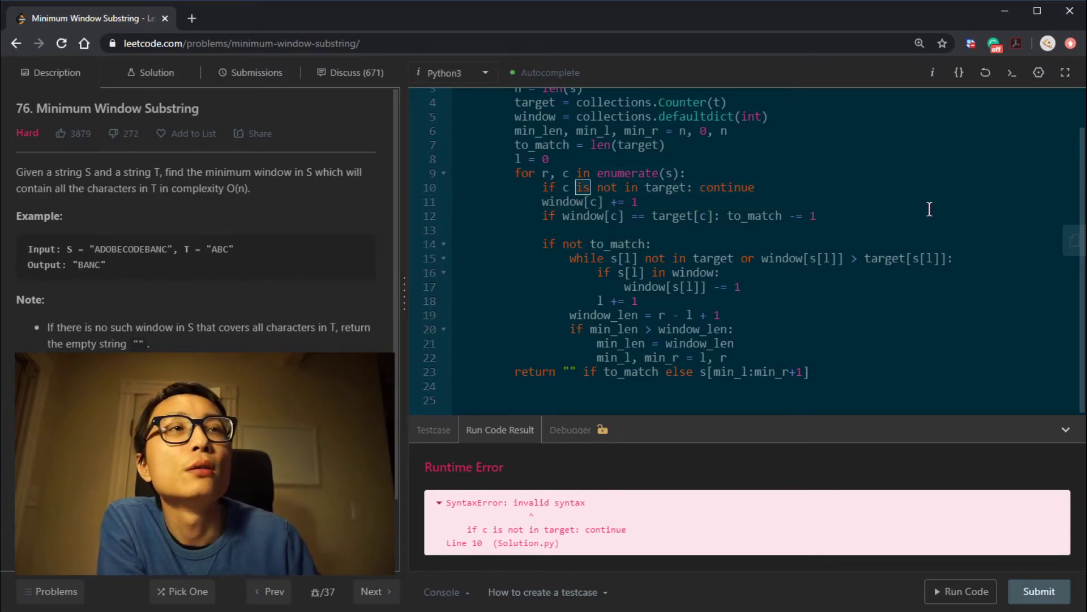
pyautogui.press('BackSpace')
pyautogui.press('BackSpace')
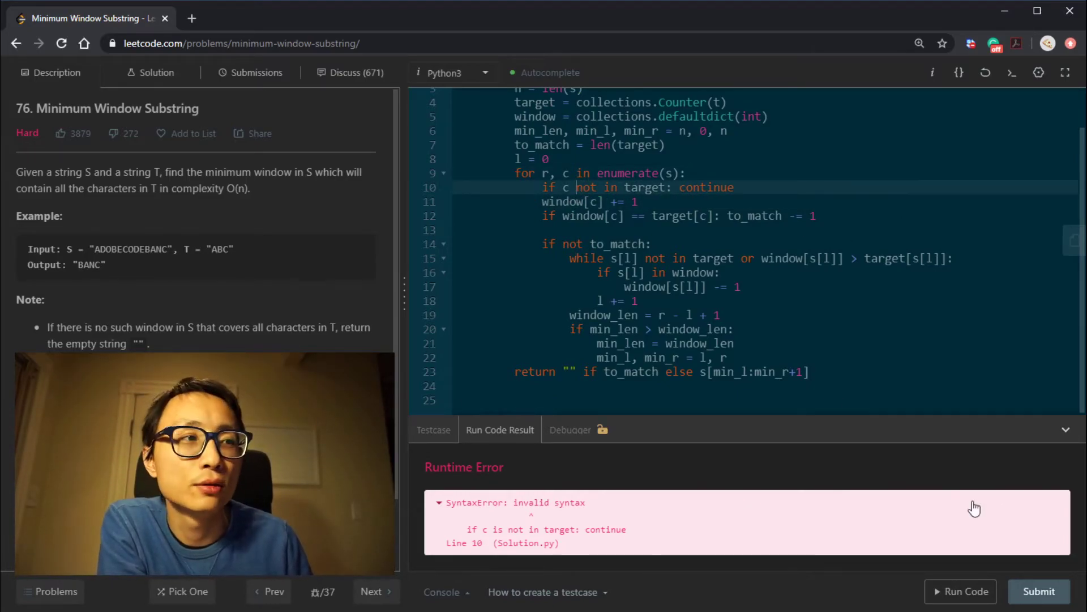
# Rerun on the example, get Accepted with output BANC, and collapse the results
pyautogui.click(960, 595)
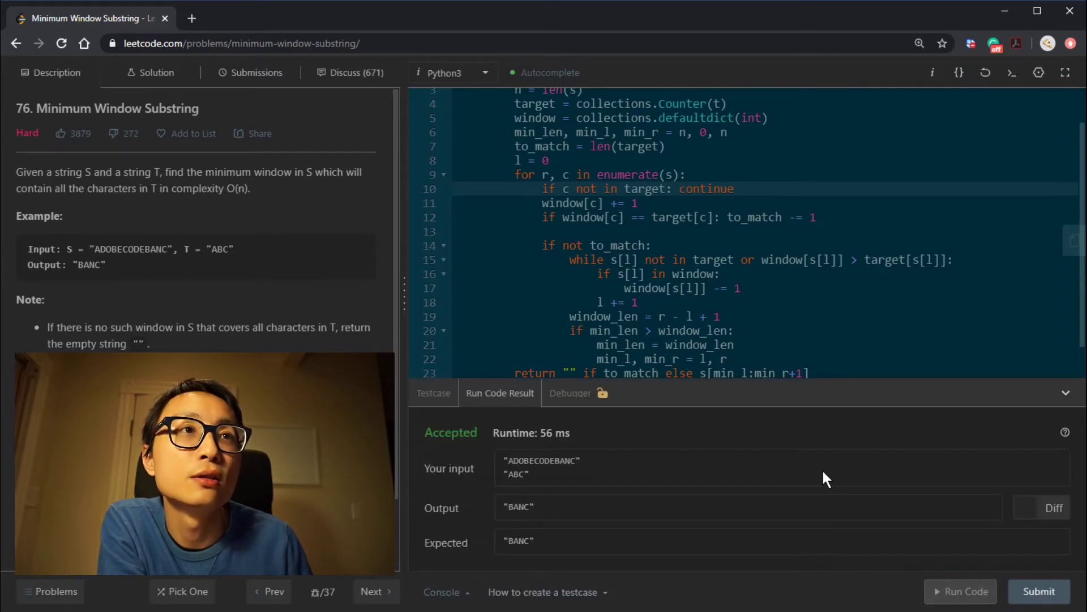
pyautogui.click(1065, 392)
pyautogui.click(886, 454)
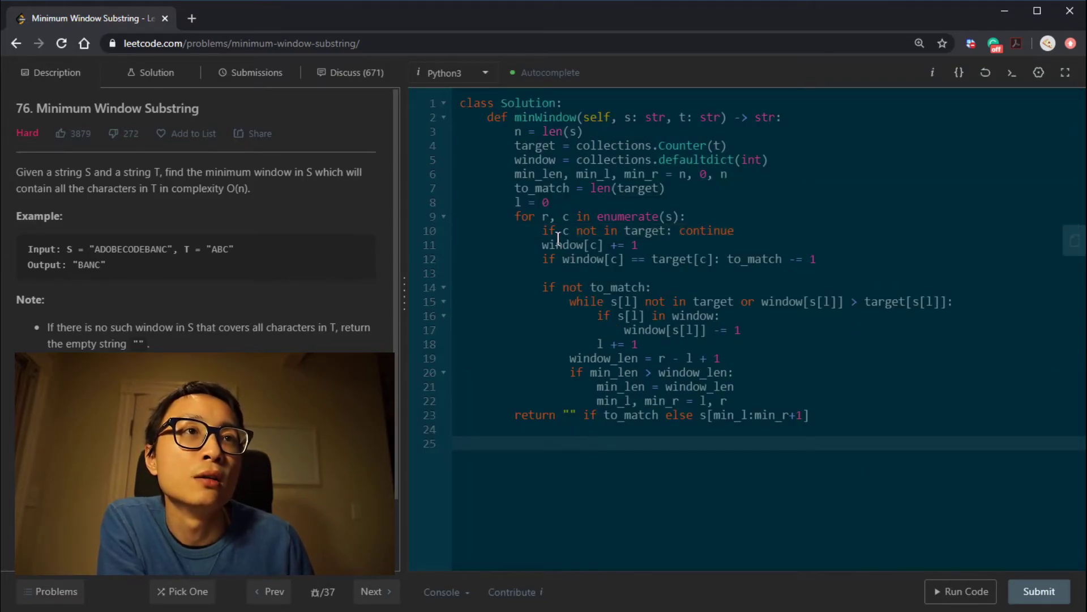
# Review the loop over s, the window count decrement and the uses of target
pyautogui.click(535, 218)
pyautogui.moveTo(542, 218); pyautogui.dragTo(676, 220)
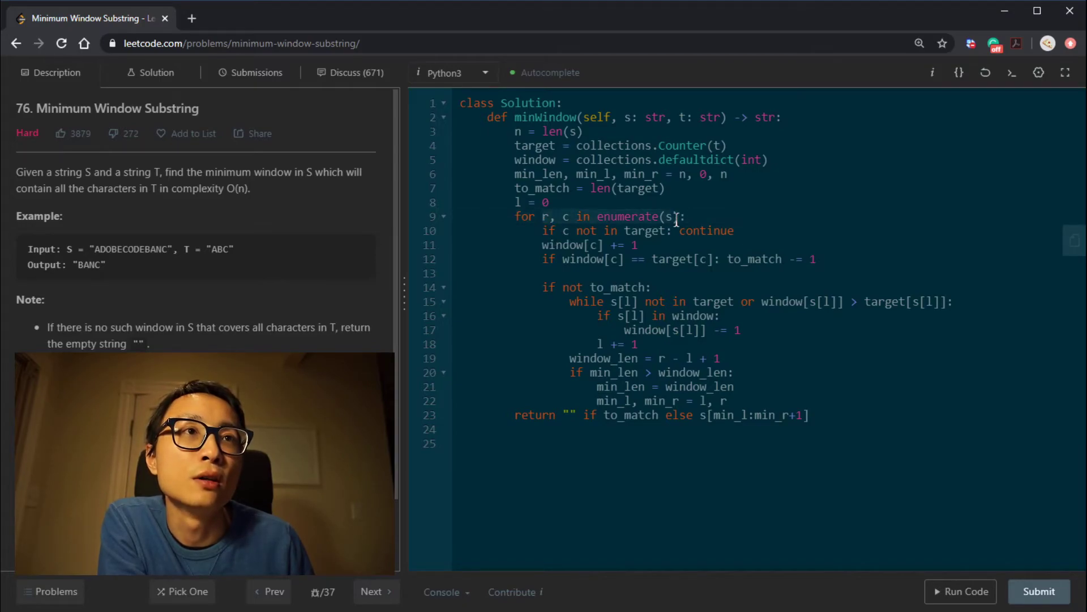
pyautogui.click(671, 246)
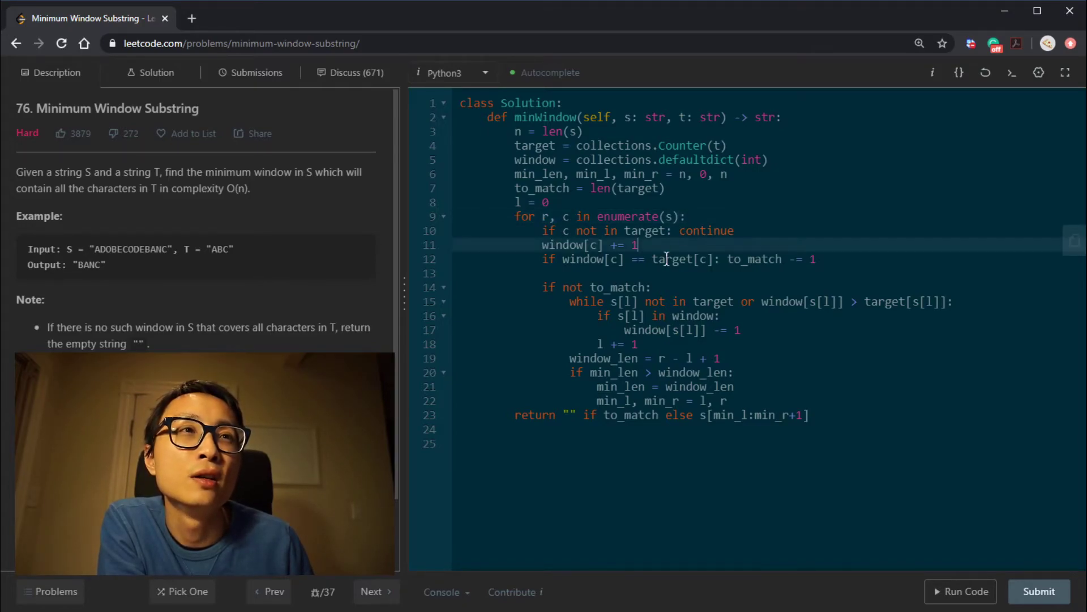
pyautogui.moveTo(597, 344)
pyautogui.mouseDown()
pyautogui.moveTo(583, 332)
pyautogui.moveTo(598, 341)
pyautogui.mouseUp()
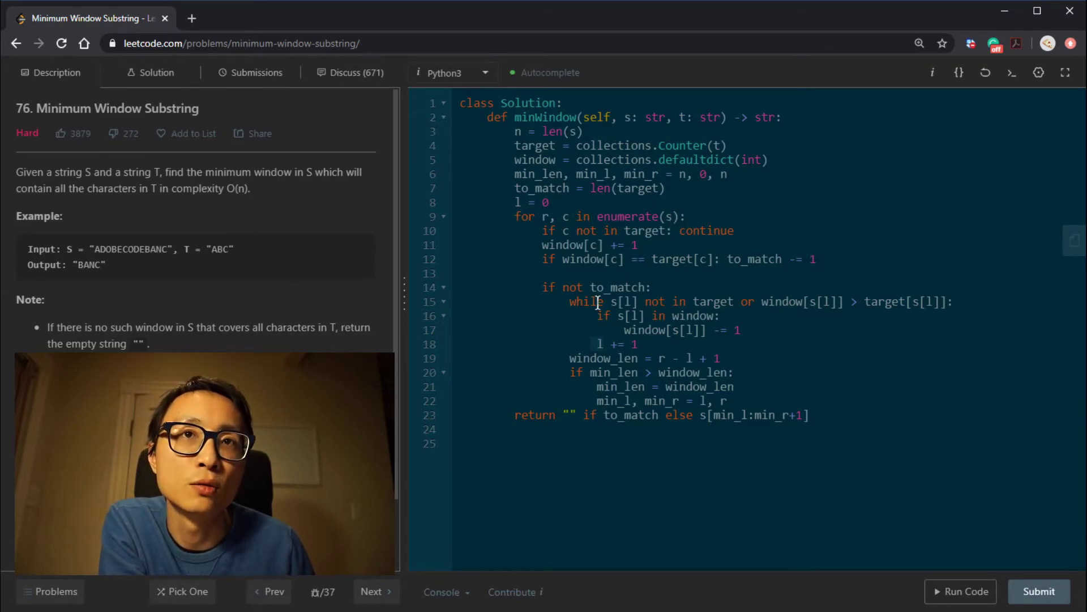
pyautogui.click(540, 152)
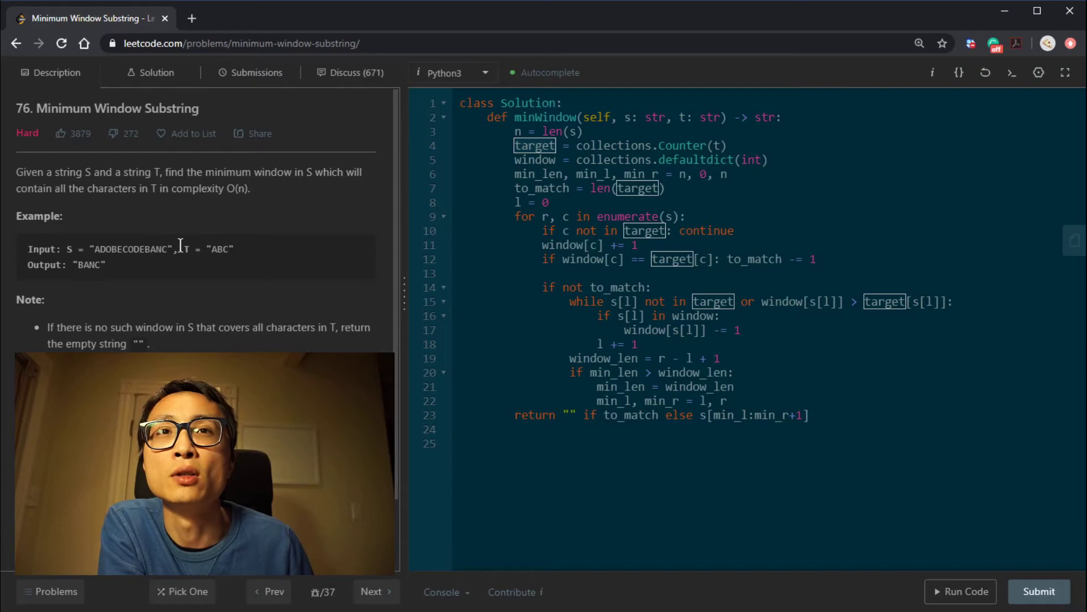
pyautogui.click(646, 246)
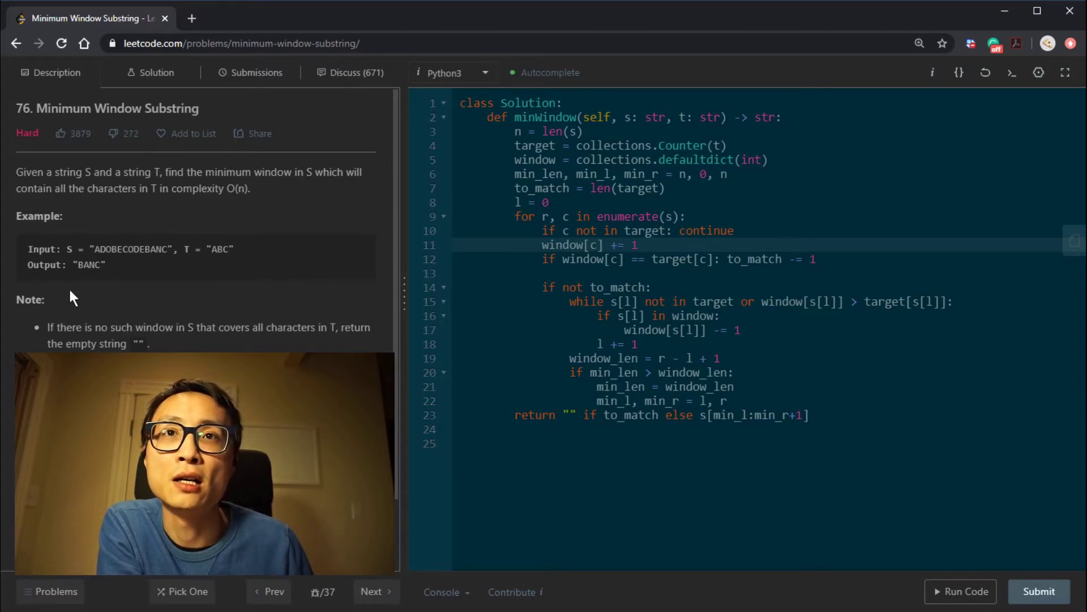
# Check every use of window, then submit the solution for judging
pyautogui.doubleClick(535, 146)
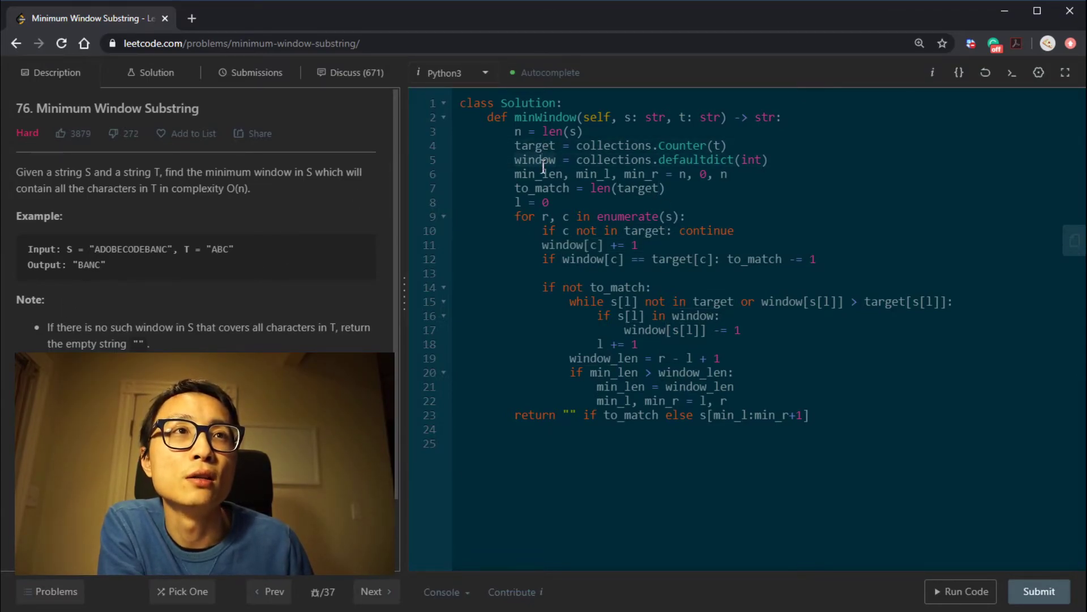
pyautogui.doubleClick(544, 162)
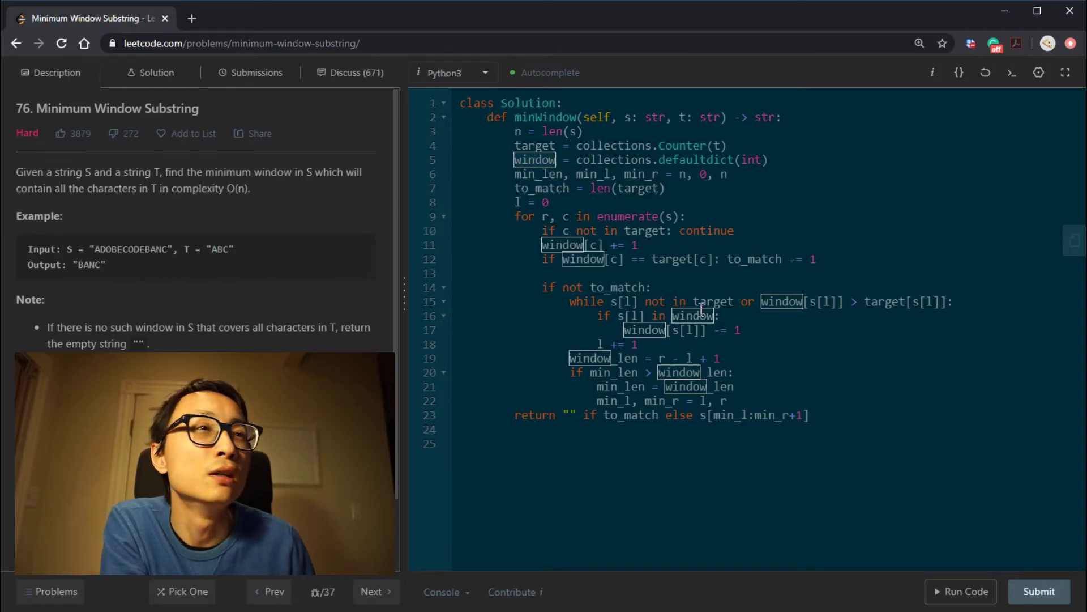
pyautogui.click(717, 338)
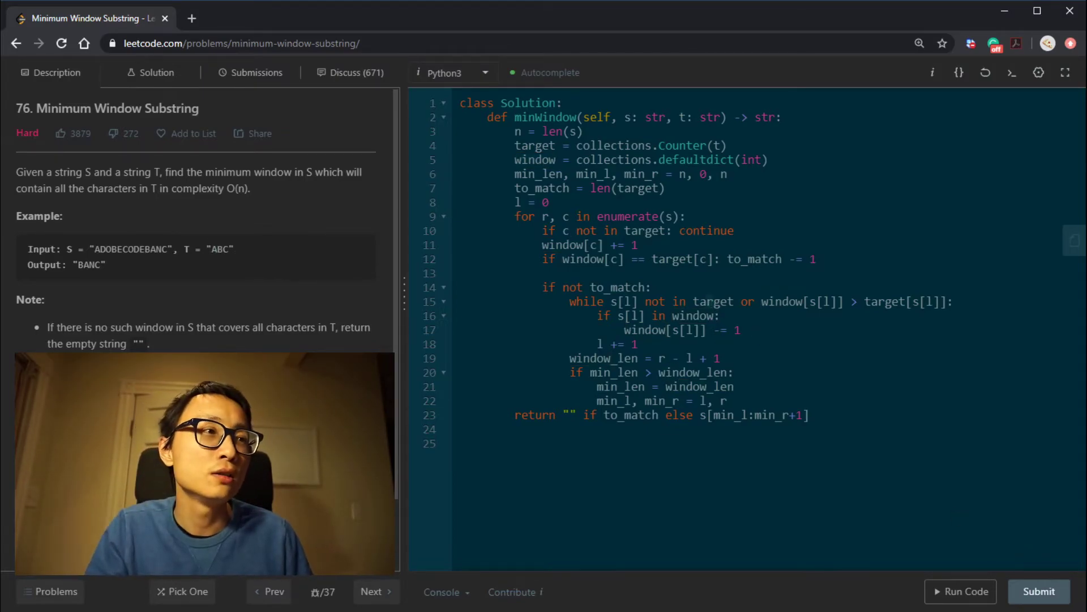
pyautogui.click(1041, 591)
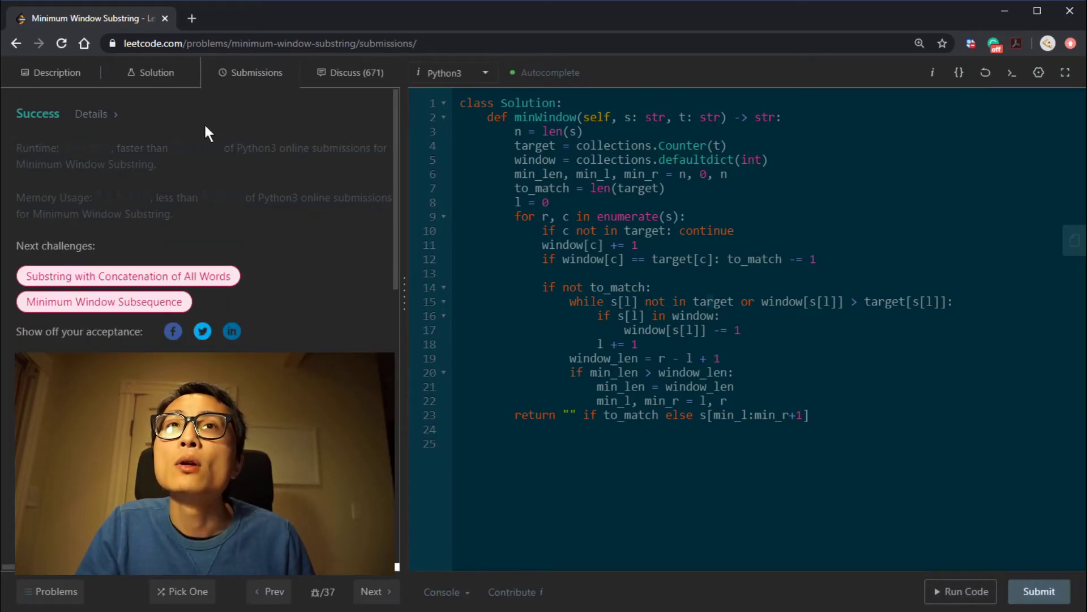
# Highlight the runtime and memory result lines, then return to the problem description
pyautogui.tripleClick(217, 149)
pyautogui.tripleClick(242, 184)
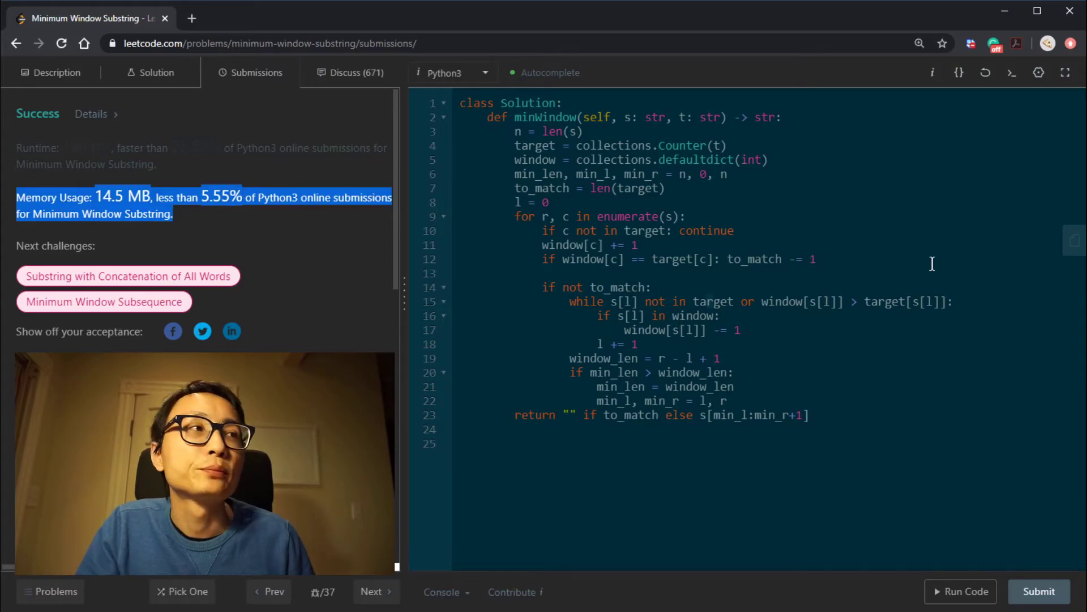
pyautogui.click(913, 262)
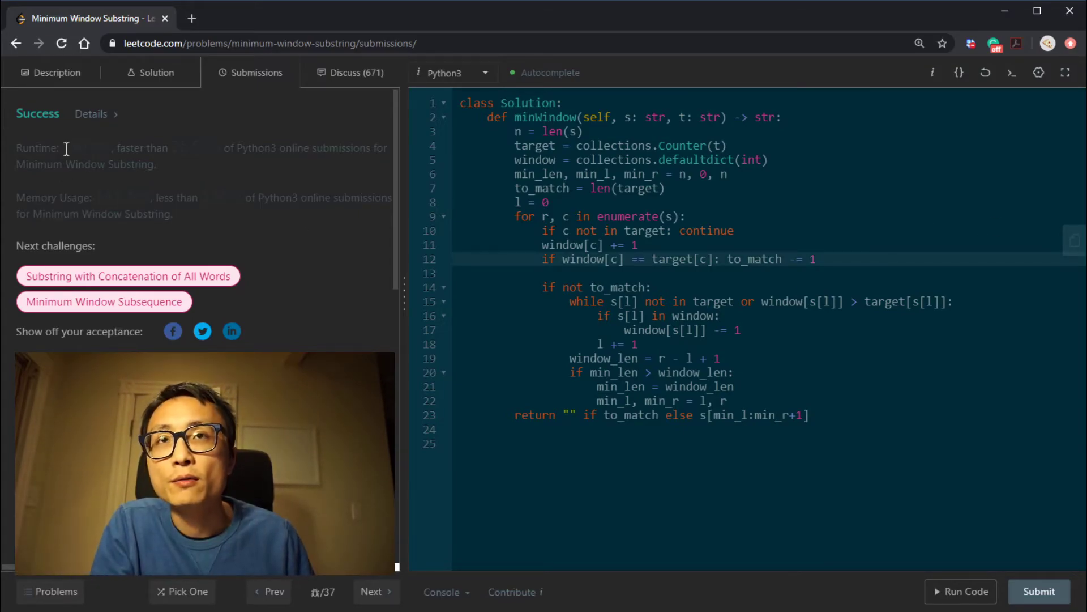
pyautogui.click(57, 74)
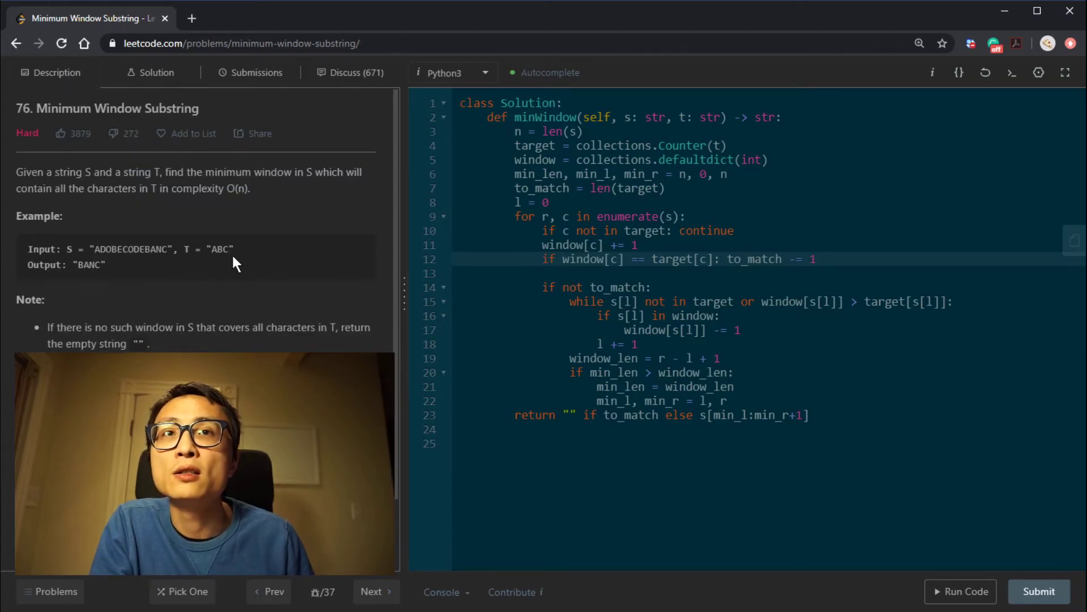
pyautogui.doubleClick(100, 252)
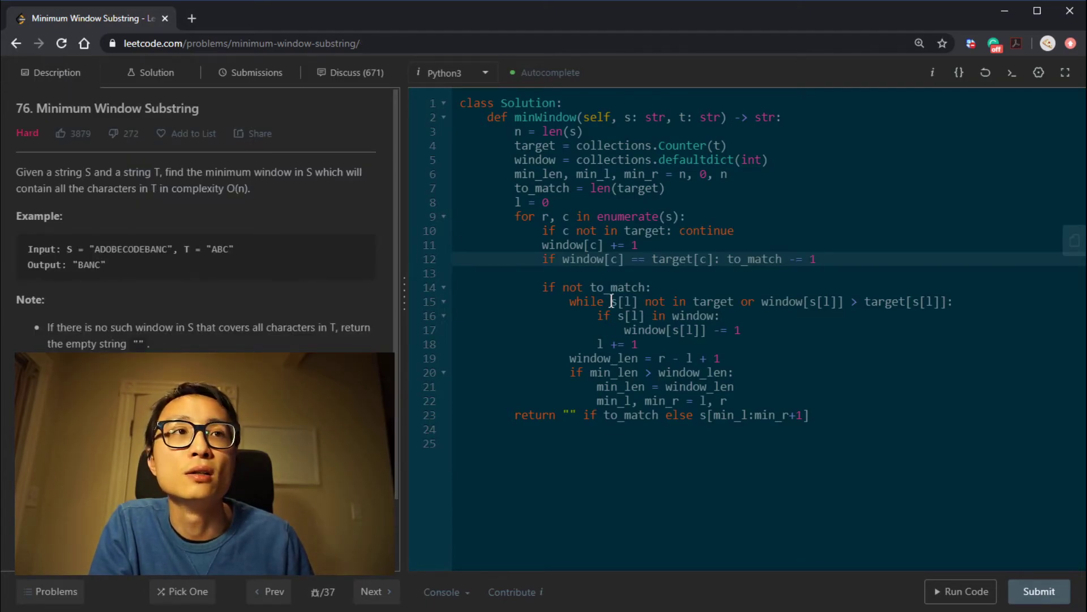
pyautogui.moveTo(563, 230); pyautogui.dragTo(650, 226)
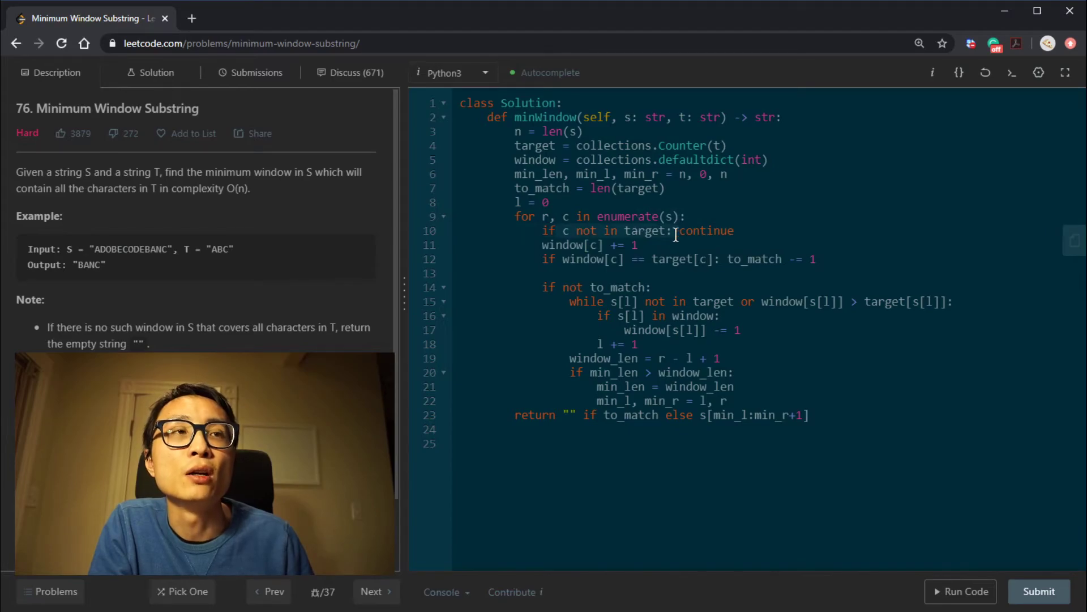
pyautogui.click(860, 230)
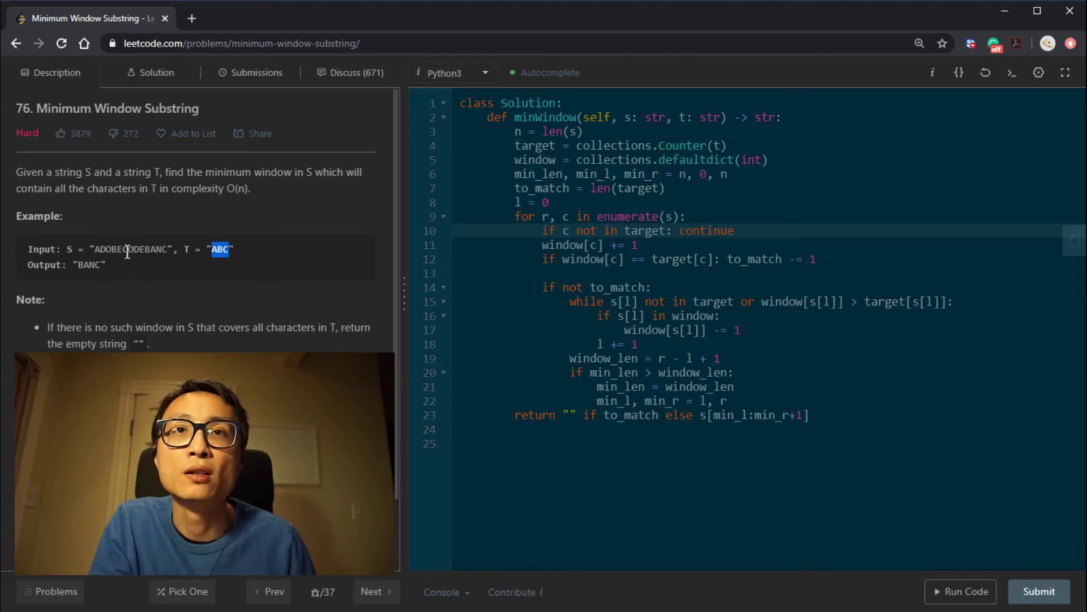
pyautogui.moveTo(95, 249); pyautogui.dragTo(104, 259)
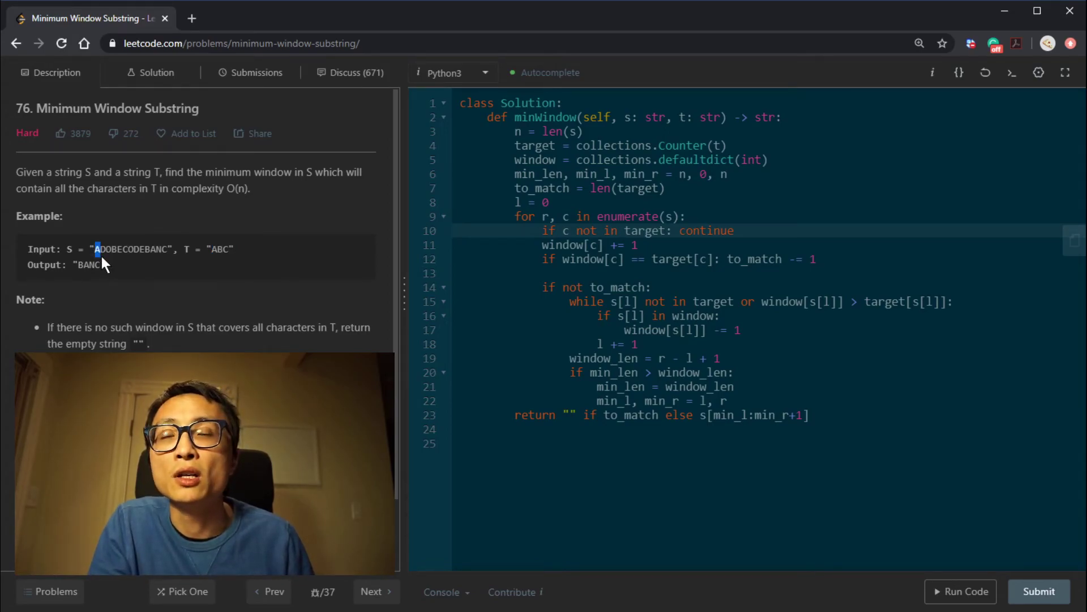
pyautogui.click(211, 251)
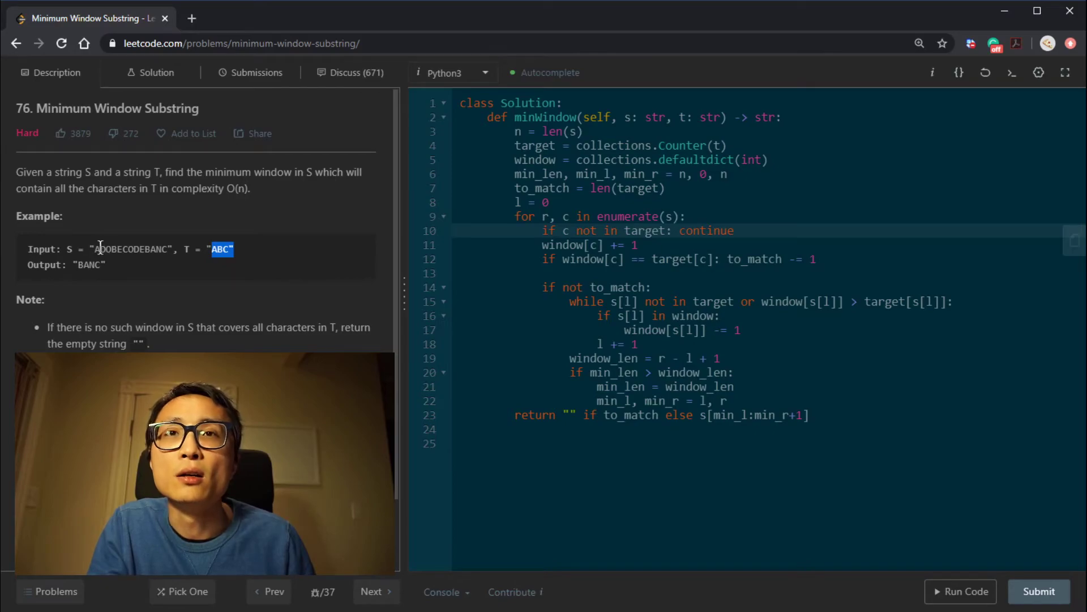
pyautogui.moveTo(58, 249); pyautogui.dragTo(168, 246)
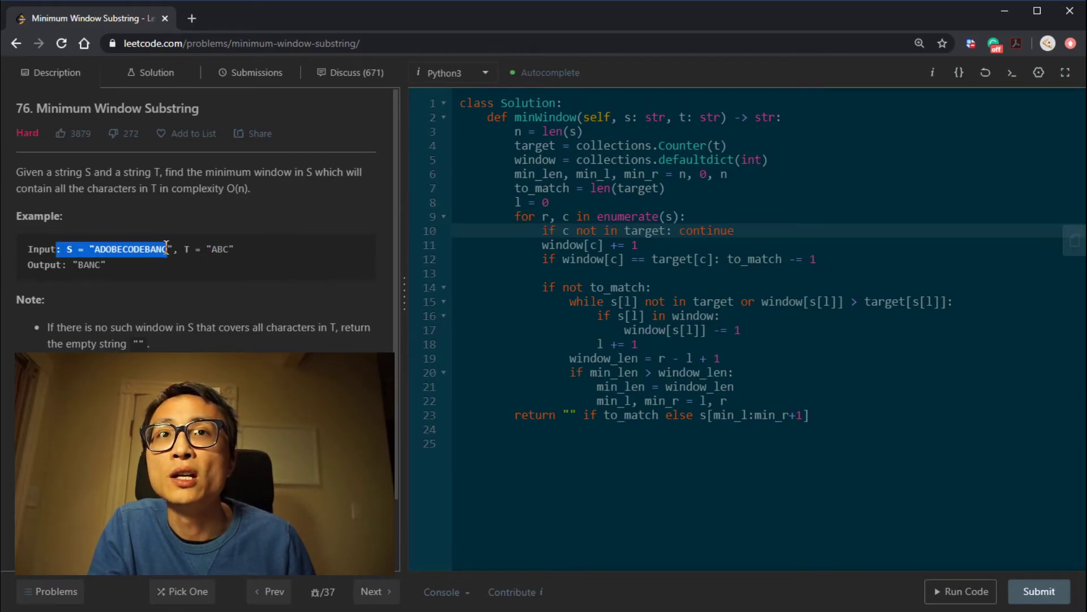
pyautogui.click(565, 202)
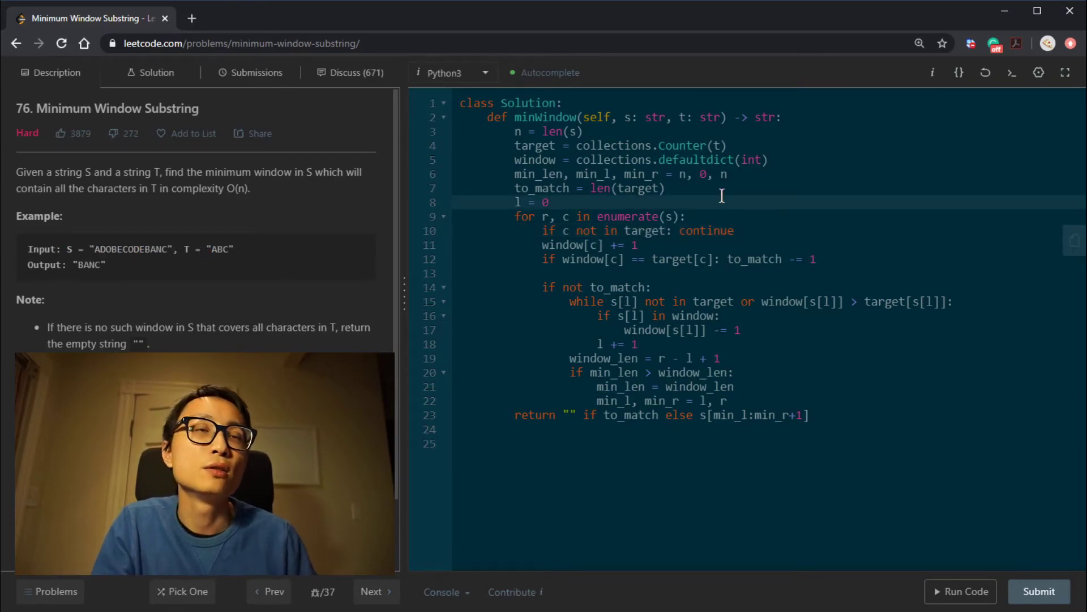
pyautogui.press('Up')
pyautogui.press('Up')
pyautogui.press('Up')
pyautogui.press('Up')
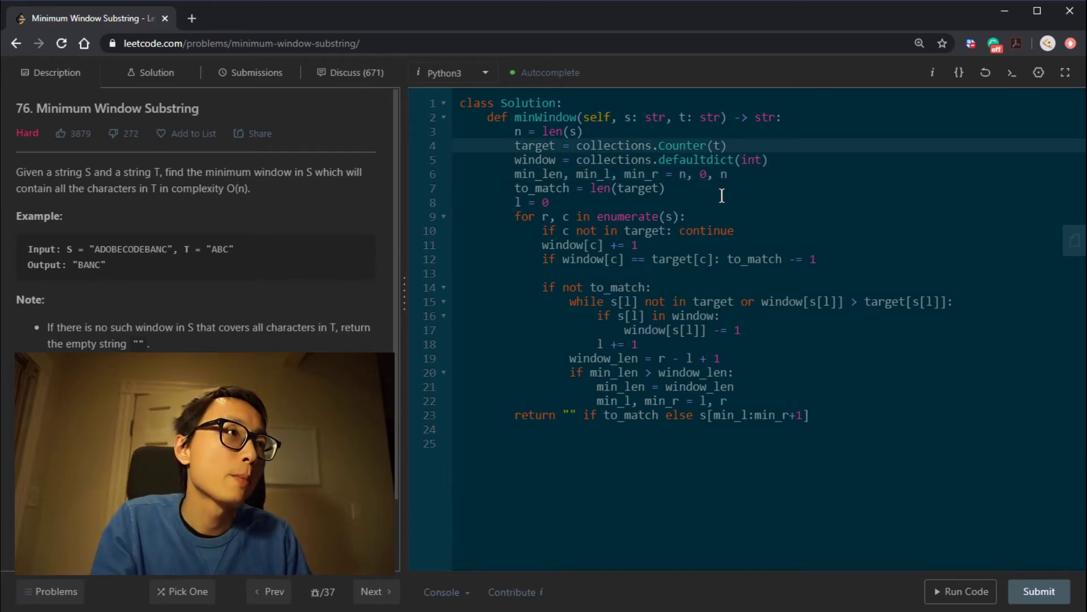
# Open blank lines after to_match for the new filtered_s definition
pyautogui.press('Down')
pyautogui.press('Down')
pyautogui.press('Down')
pyautogui.press('End')
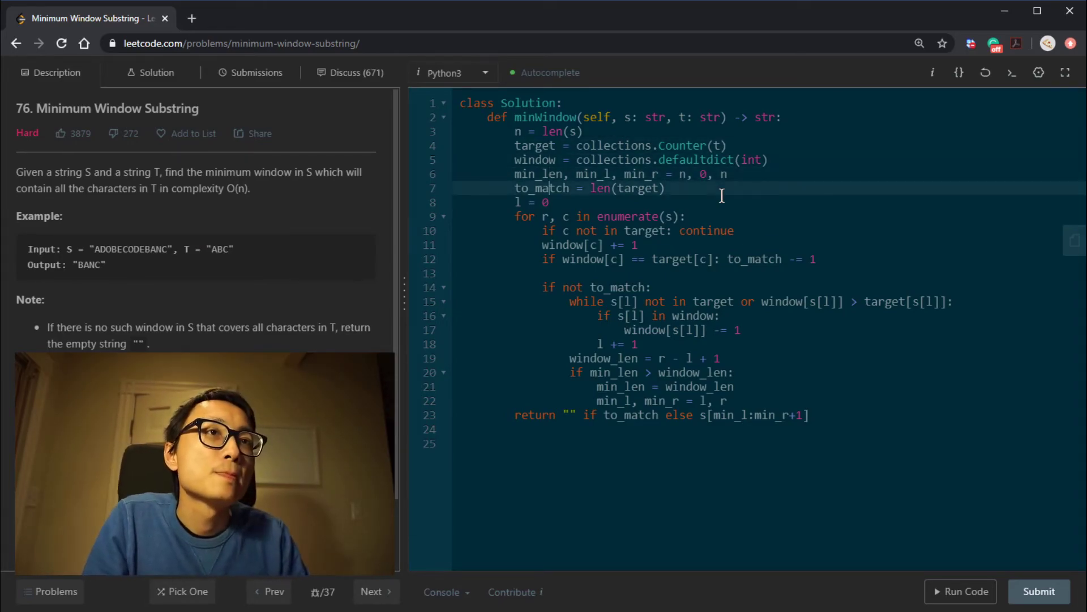
pyautogui.press('Return')
pyautogui.press('Return')
pyautogui.press('Up')
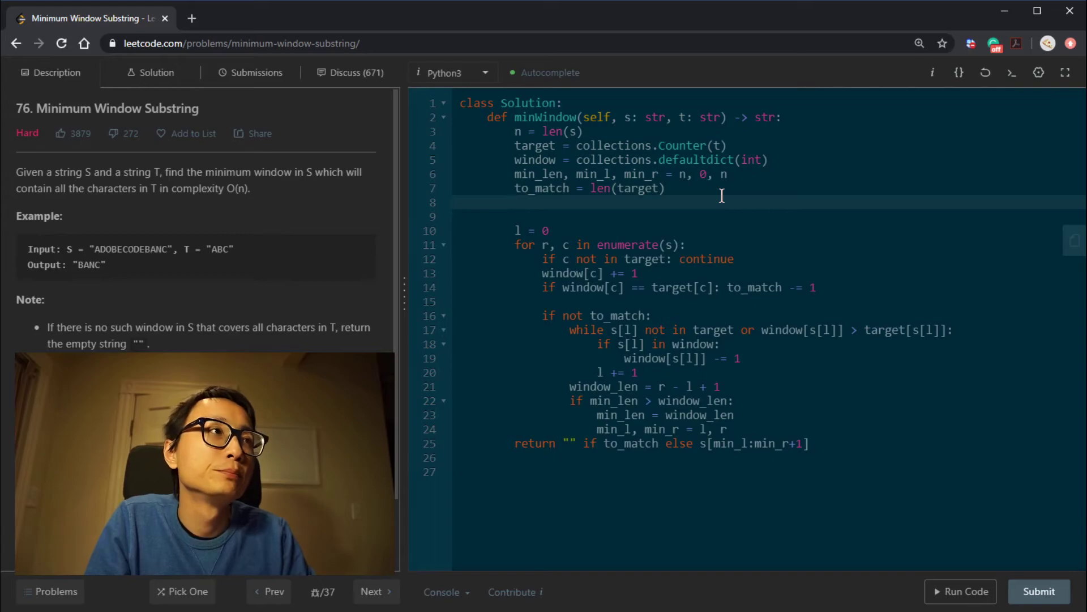
pyautogui.write('filtered_')
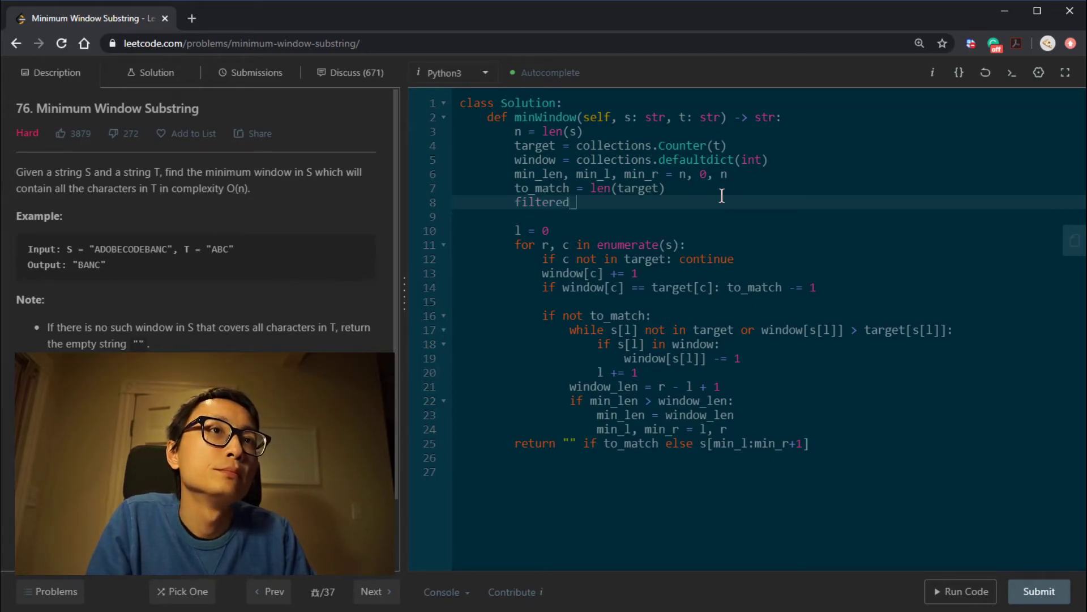
pyautogui.write('s =')
pyautogui.press('Return')
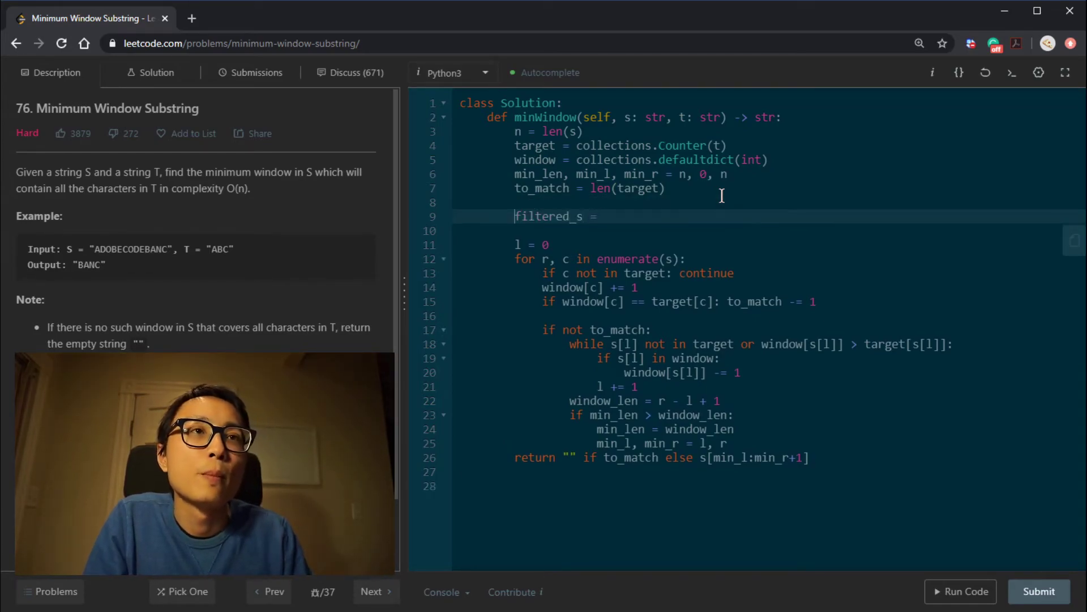
pyautogui.write('[')
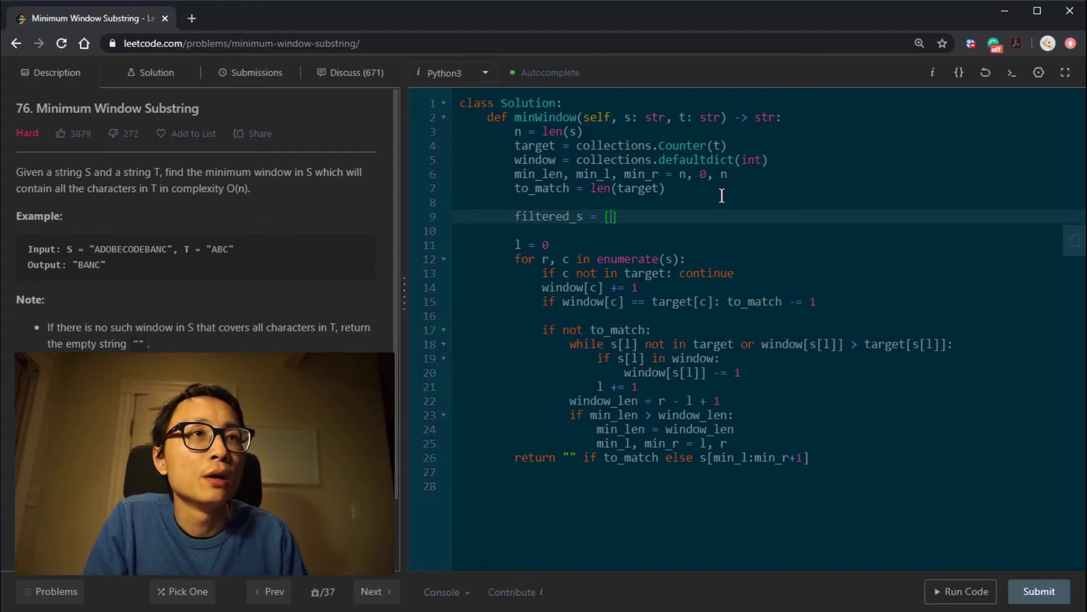
pyautogui.write('(')
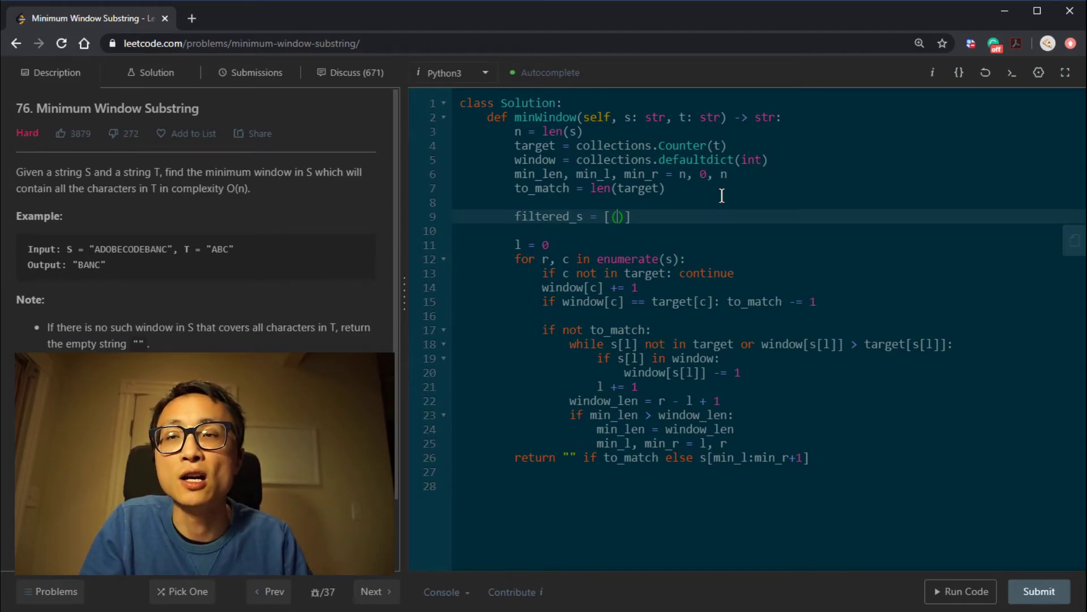
pyautogui.write('i, c')
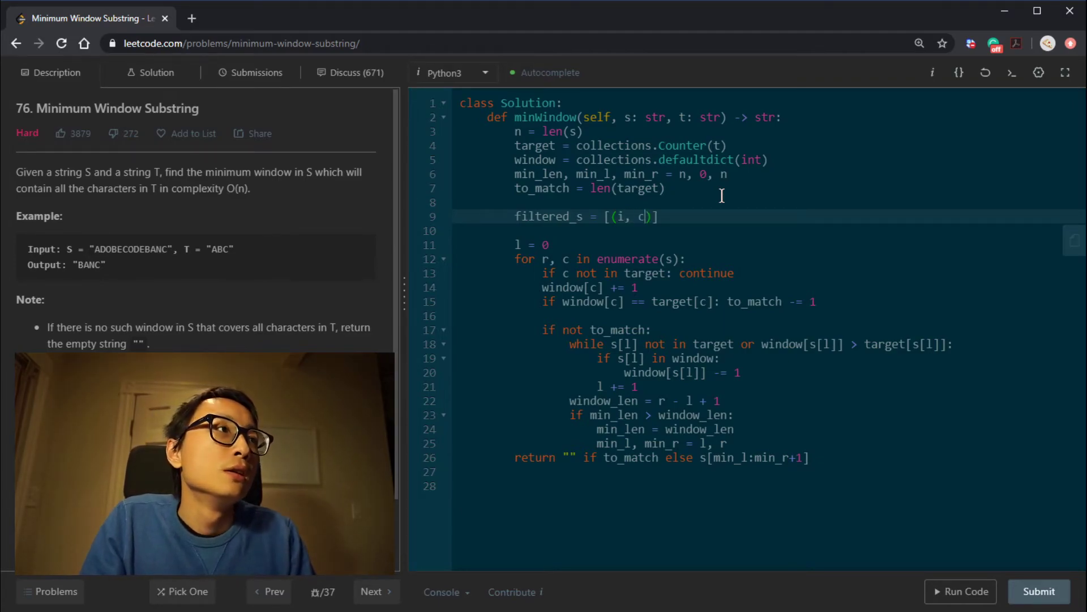
pyautogui.write(') for i, c in enumer')
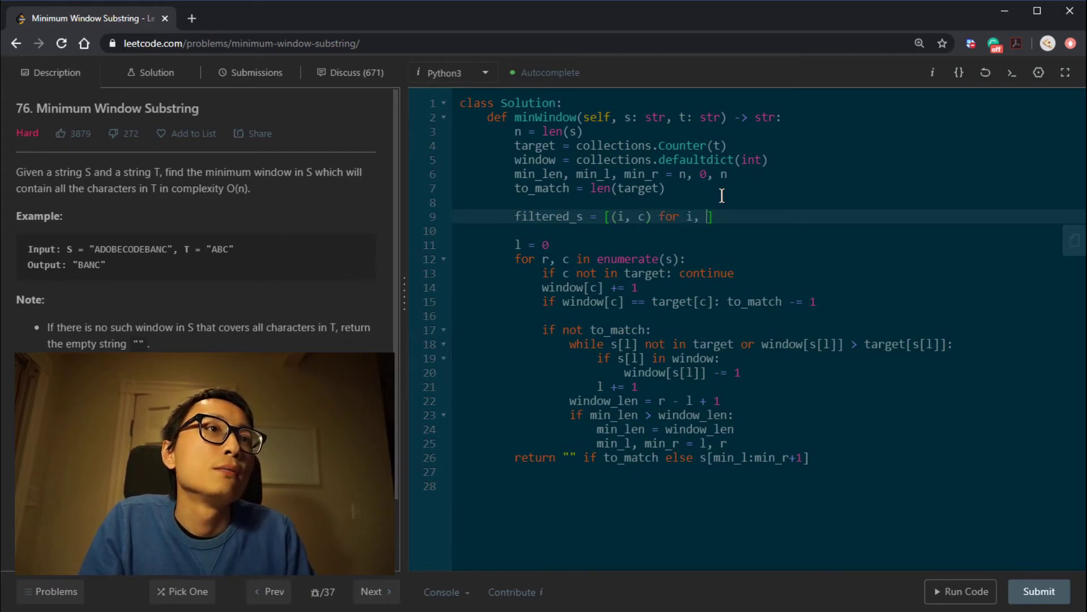
pyautogui.write('ate(')
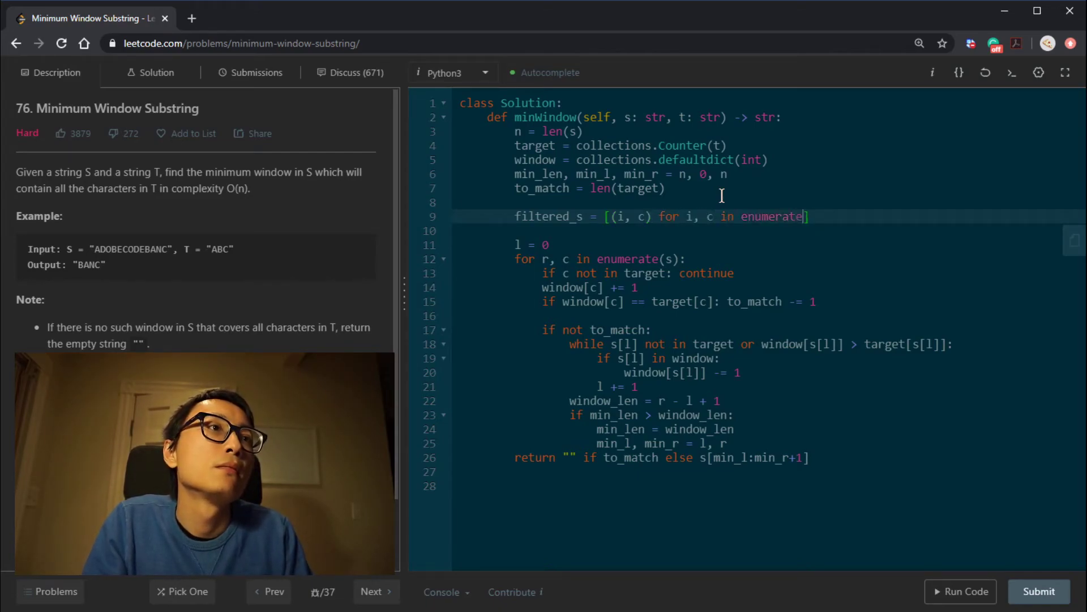
pyautogui.write('s')
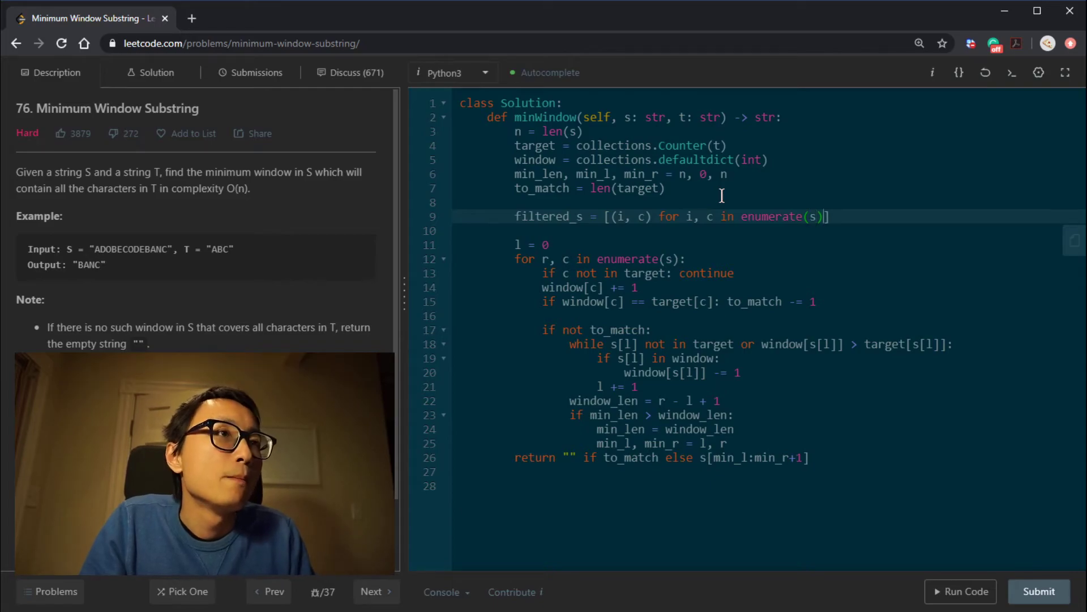
pyautogui.write(') if c in tar')
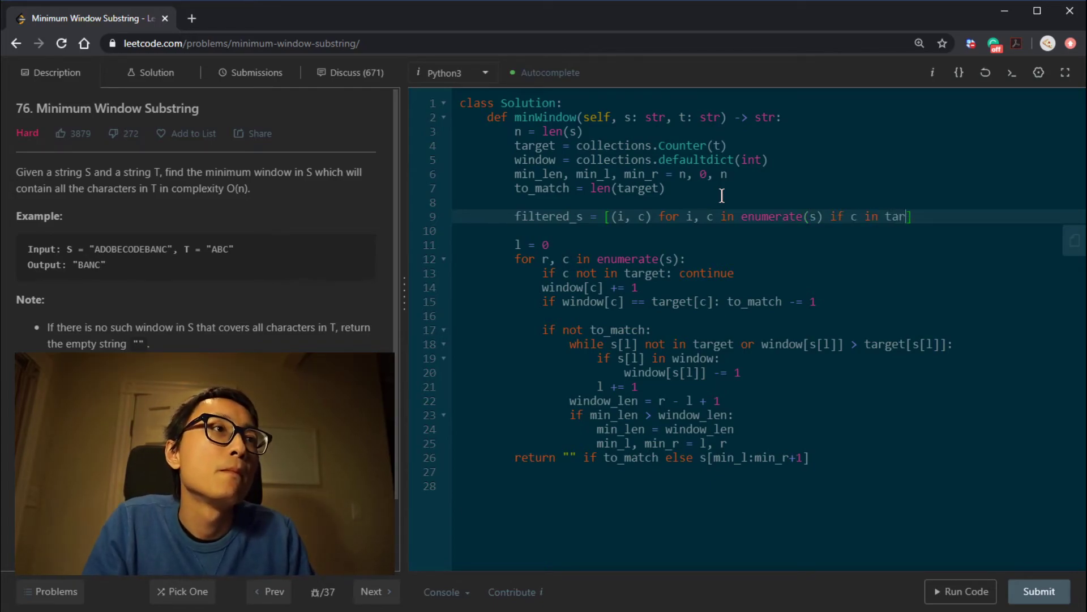
pyautogui.write('get')
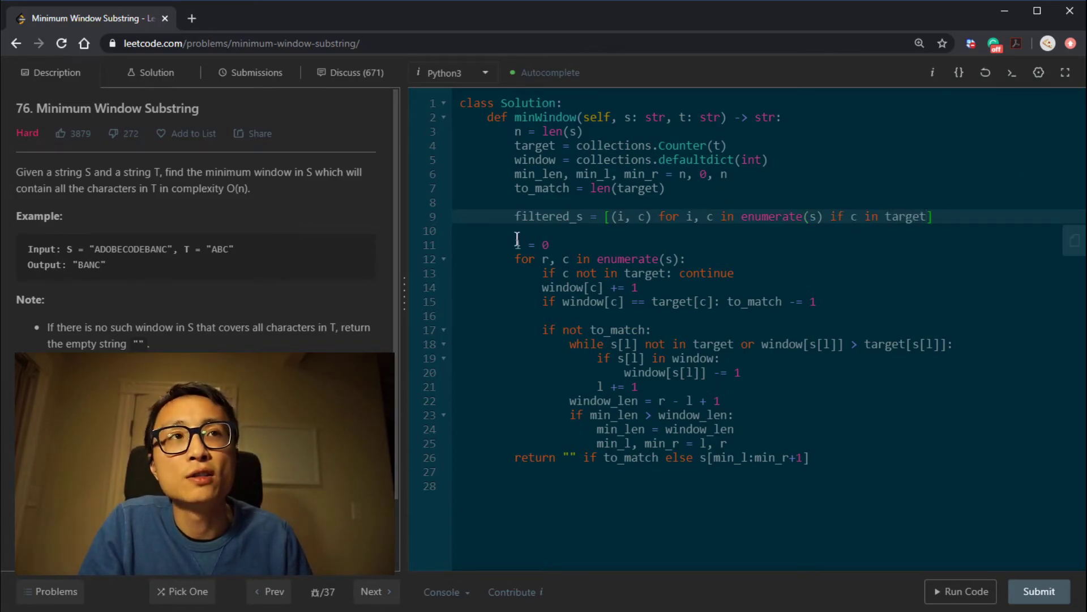
# Inspect the uses of filtered_s and window in the editor
pyautogui.doubleClick(534, 218)
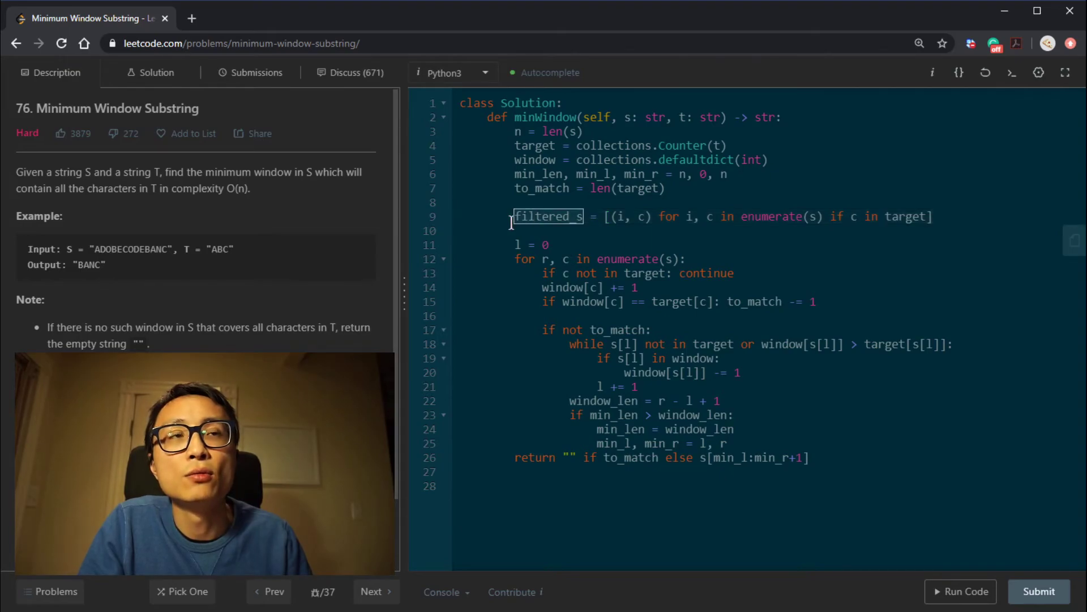
pyautogui.click(543, 220)
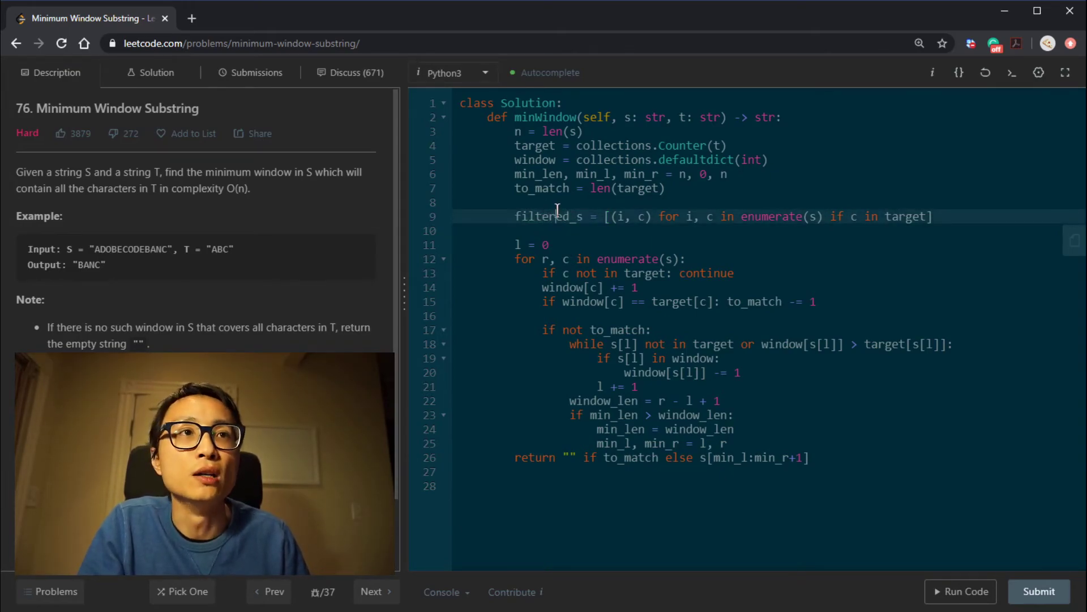
pyautogui.doubleClick(571, 221)
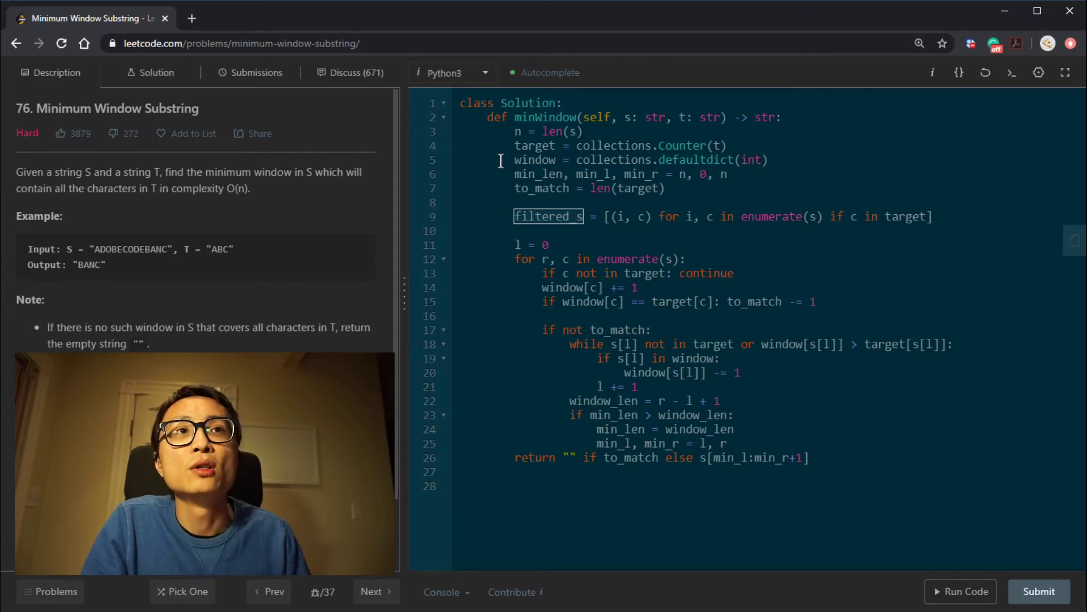
pyautogui.click(549, 162)
pyautogui.click(560, 223)
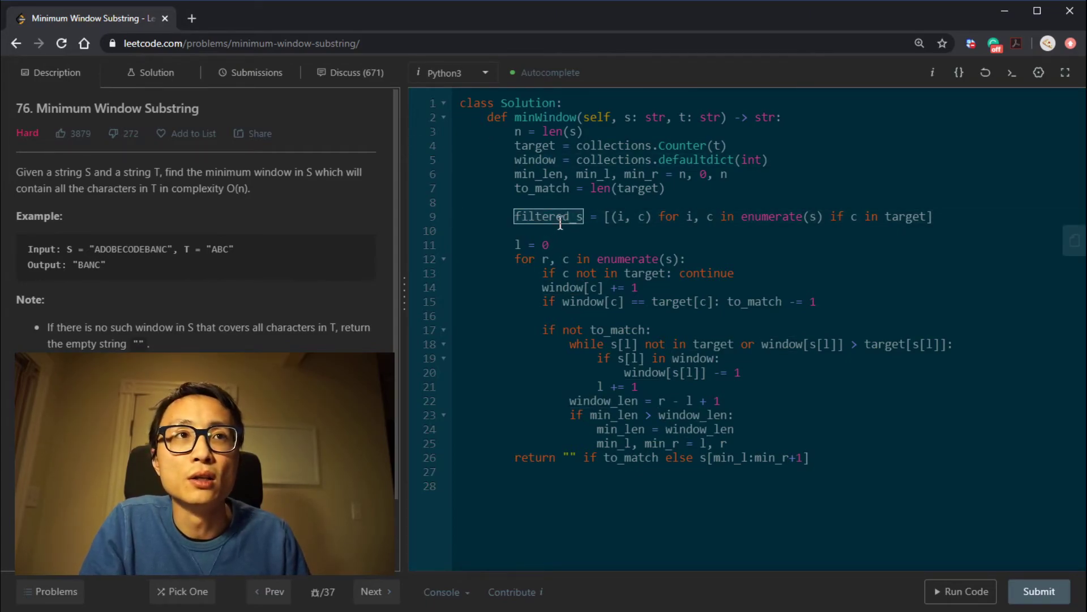
pyautogui.click(631, 119)
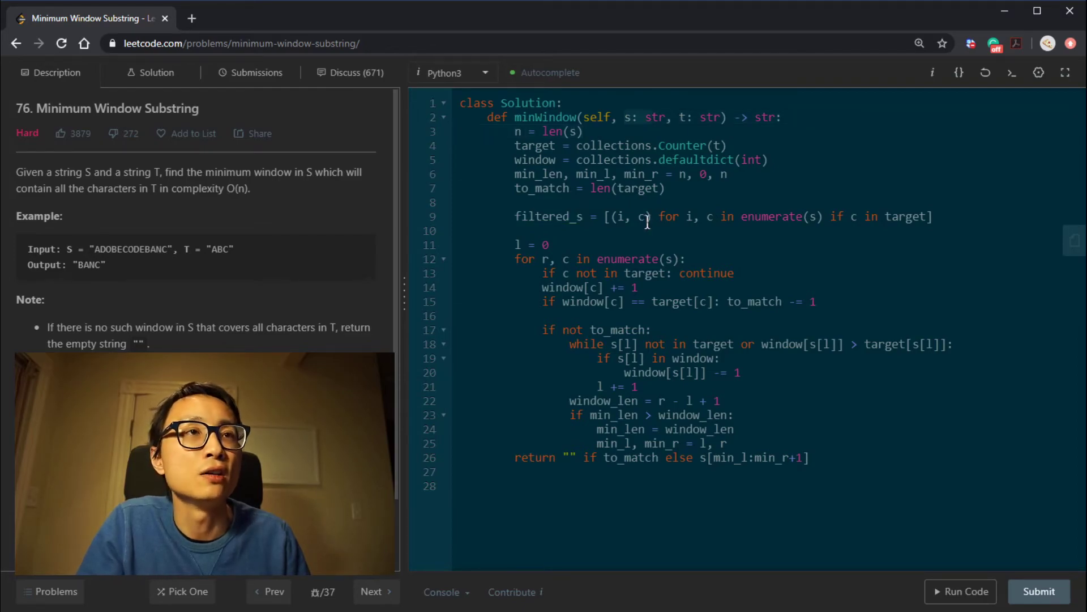
# Comment out the old enumerate(s) for loop and start a new loop line below it
pyautogui.click(515, 231)
pyautogui.press('Down')
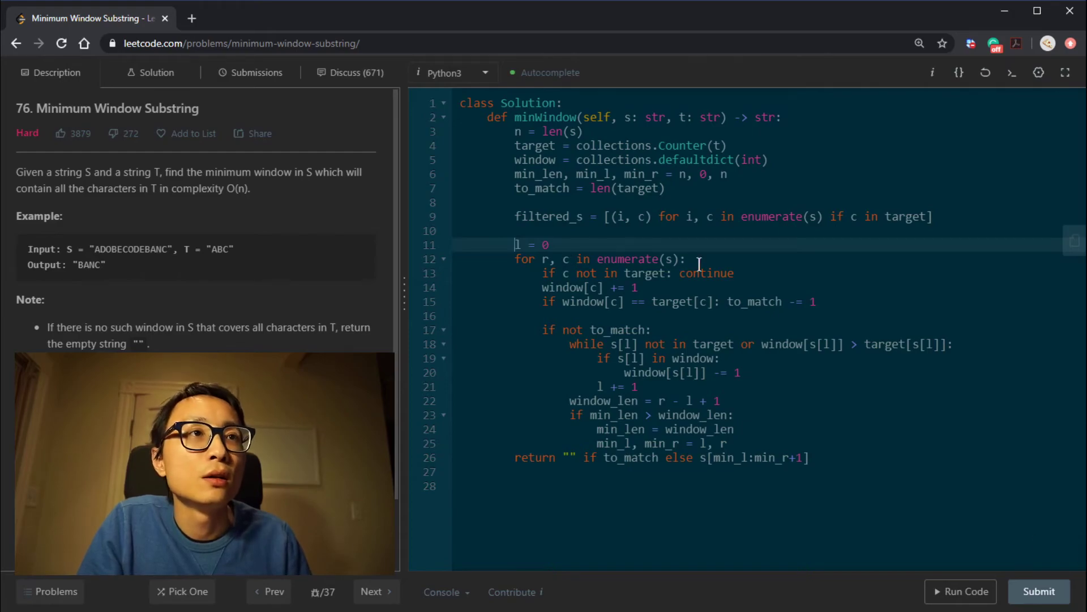
pyautogui.click(661, 259)
pyautogui.hotkey('ctrl', '/')
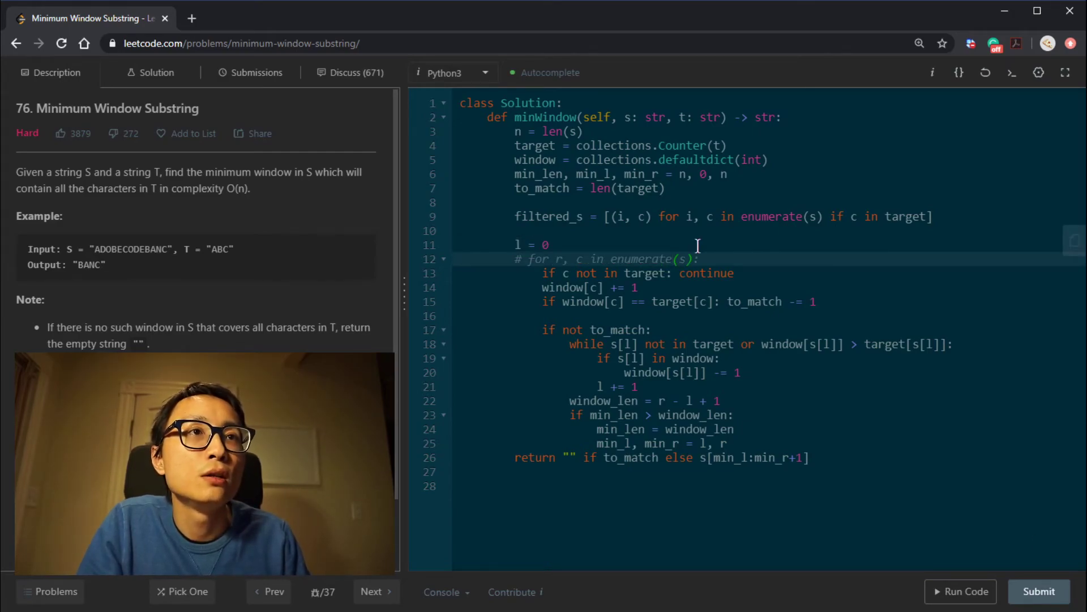
pyautogui.press('End')
pyautogui.press('Return')
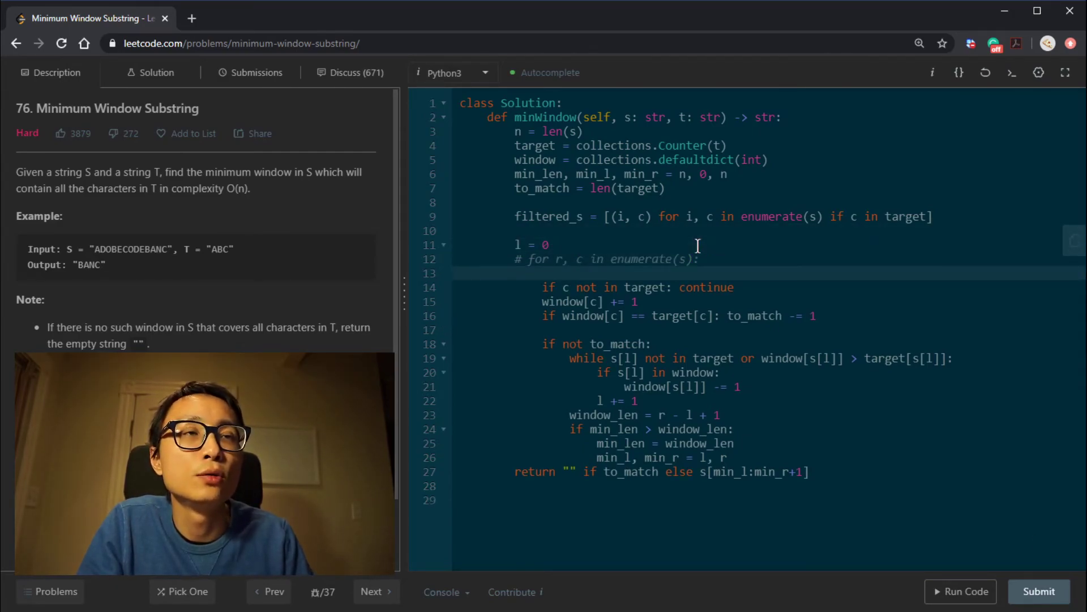
pyautogui.write('fopr')
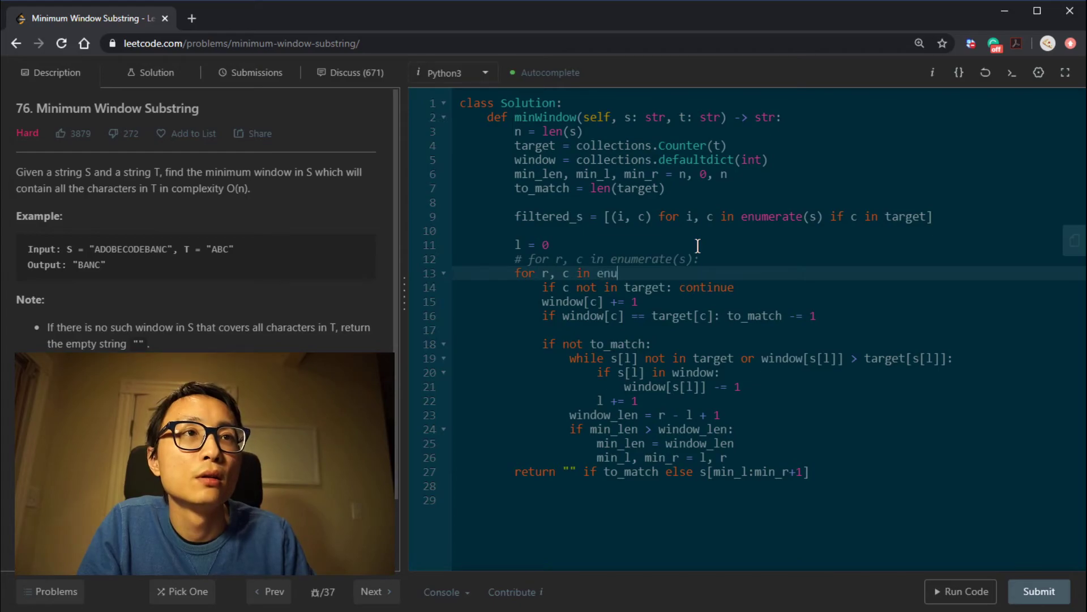
# Make the new loop header read 'for r, c in filtered_s:' by pasting the name
pyautogui.press('BackSpace')
pyautogui.press('BackSpace')
pyautogui.doubleClick(548, 217)
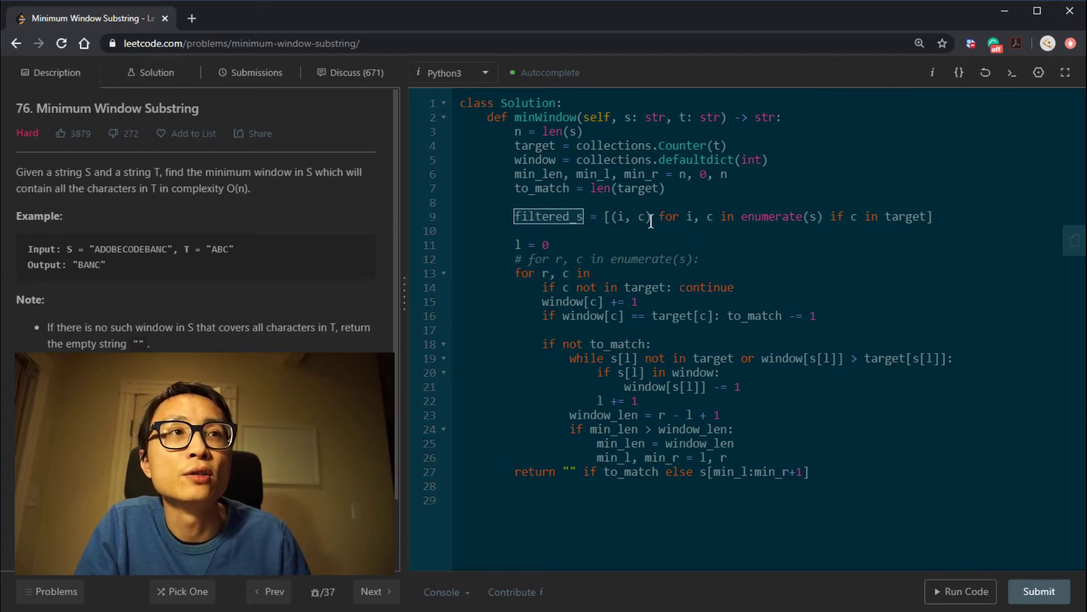
pyautogui.hotkey('ctrl', 'c')
pyautogui.click(627, 273)
pyautogui.hotkey('ctrl', 'v')
pyautogui.write(':')
# Comment out the 'if c not in target: continue' check and move through the loop body
pyautogui.press('Down')
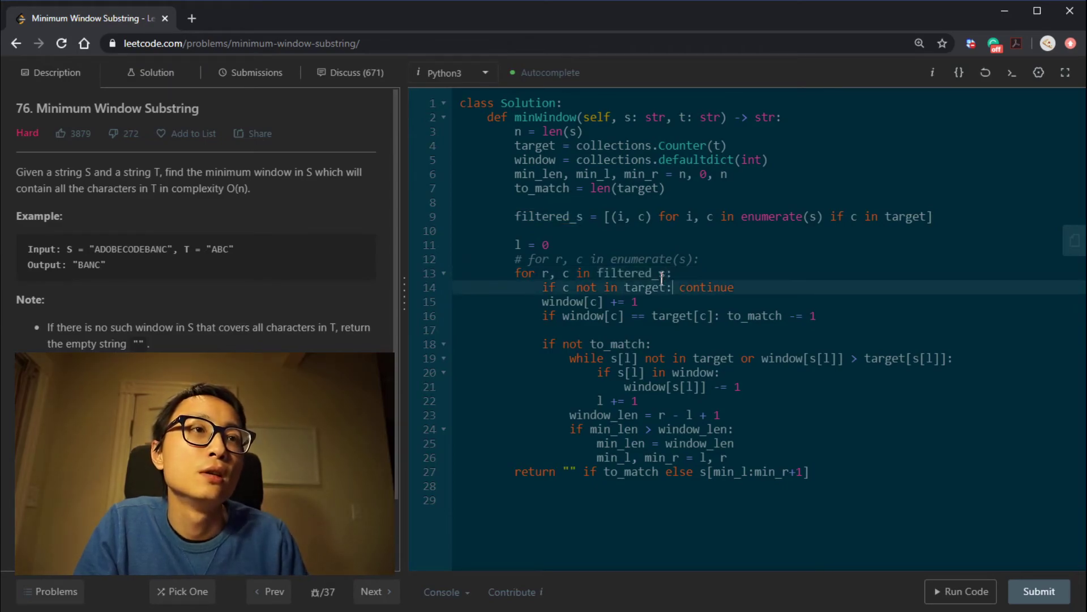
pyautogui.hotkey('ctrl', '/')
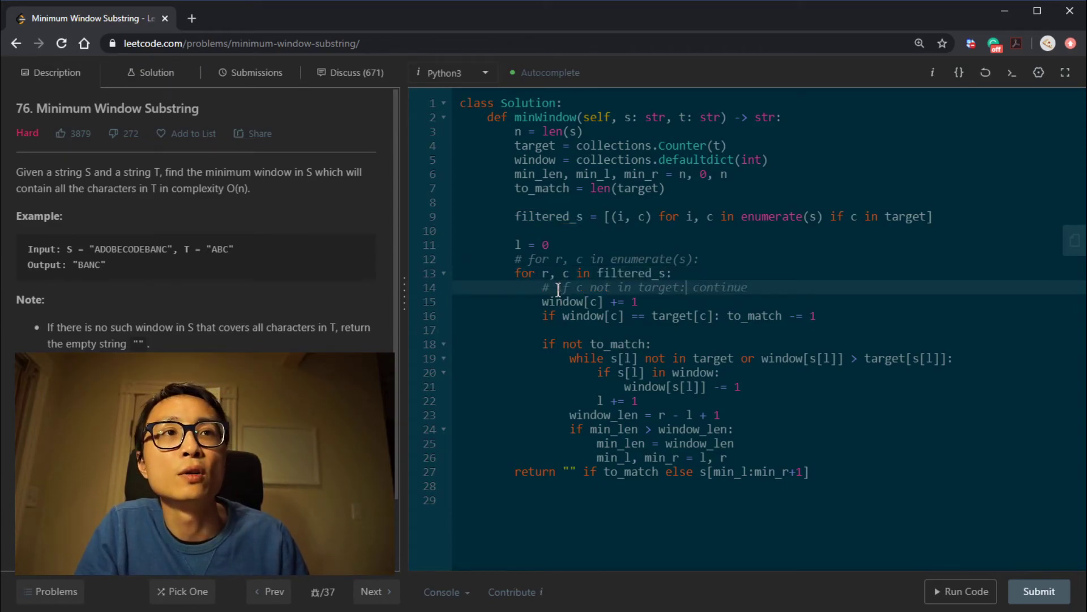
pyautogui.doubleClick(558, 288)
pyautogui.click(584, 287)
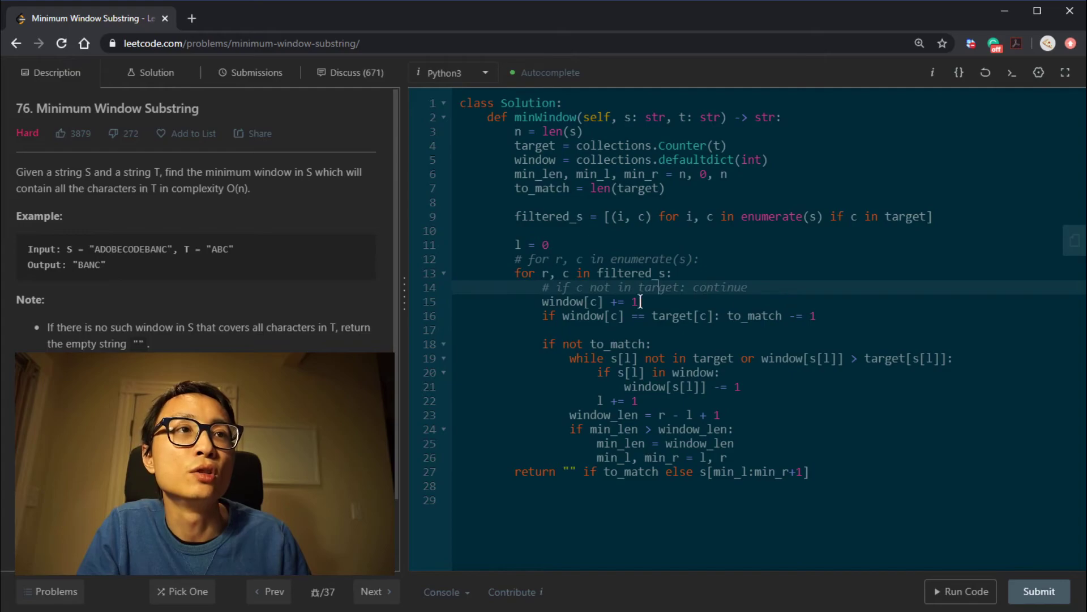
pyautogui.press('Down')
pyautogui.press('Down')
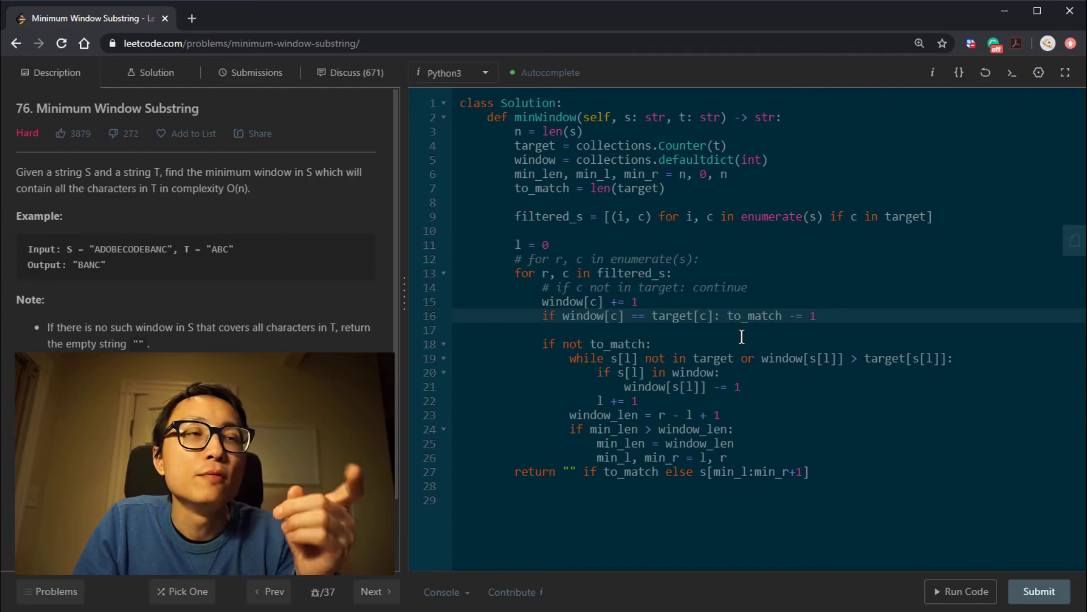
# Comment out the left-shrinking while block on lines 19–22
pyautogui.click(671, 405)
pyautogui.moveTo(672, 406); pyautogui.dragTo(500, 364)
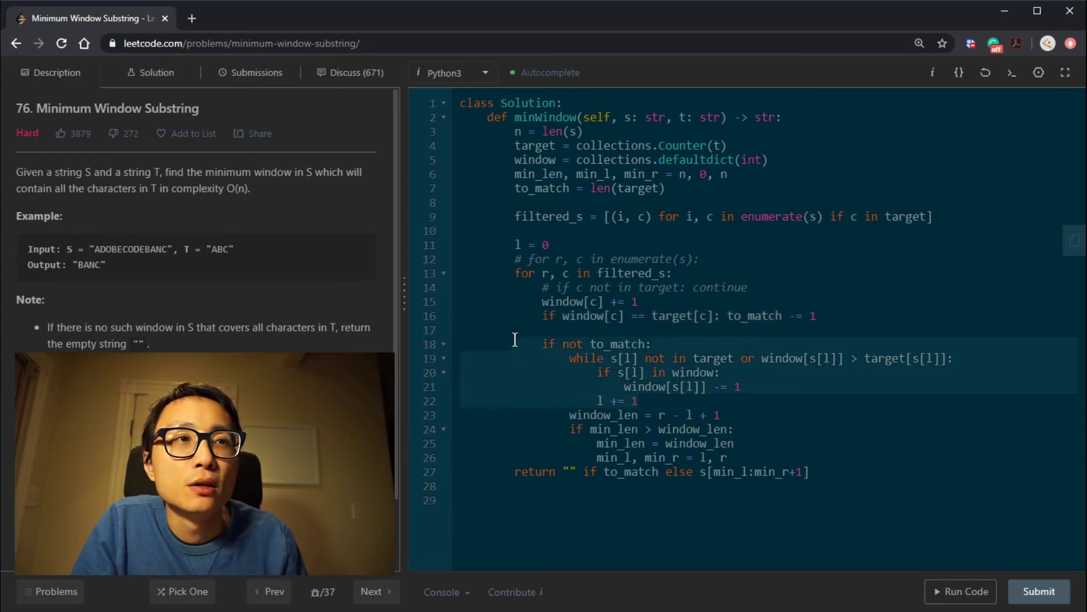
pyautogui.moveTo(639, 401); pyautogui.dragTo(498, 361)
pyautogui.press('Right')
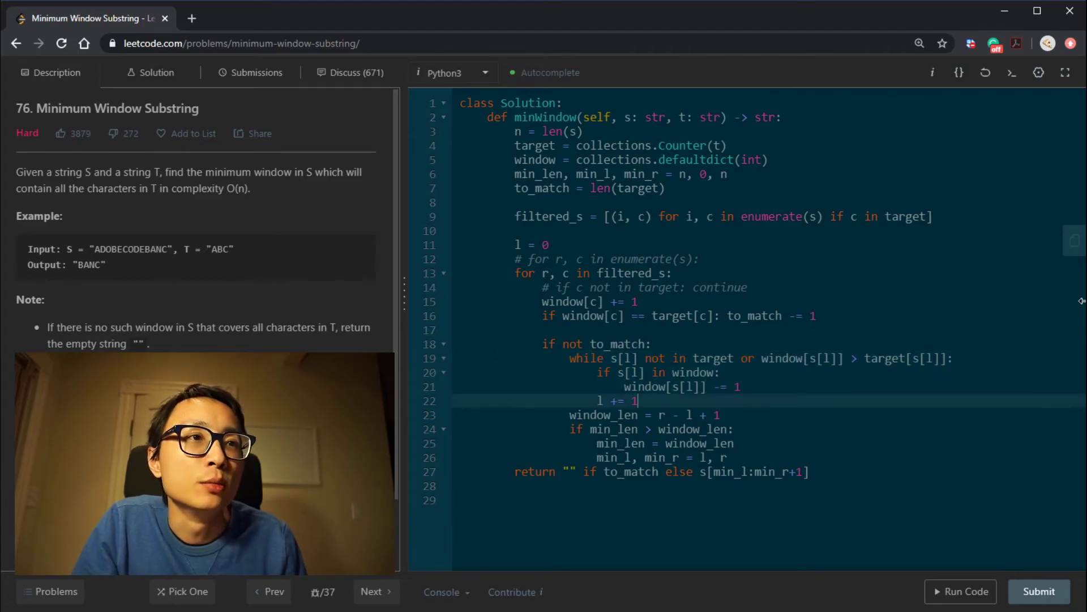
pyautogui.press('Up')
pyautogui.press('Up')
pyautogui.press('Up')
pyautogui.press('Home')
pyautogui.hotkey('shift', 'Down')
pyautogui.hotkey('shift', 'Down')
pyautogui.hotkey('shift', 'Down')
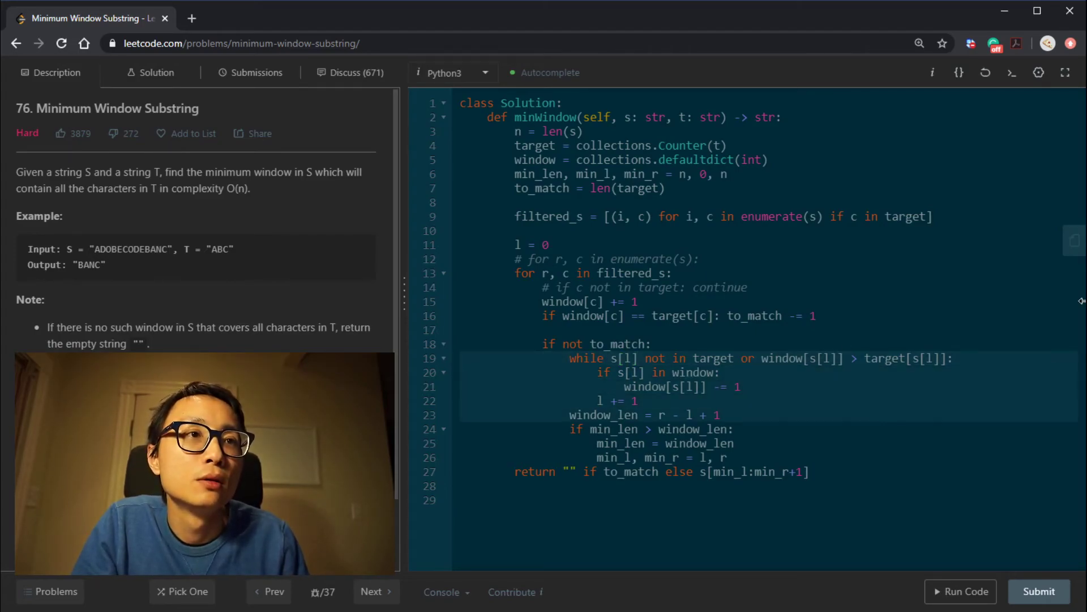
pyautogui.hotkey('shift', 'Up')
pyautogui.hotkey('ctrl', '/')
# Comment out the 'l = 0' initialisation and open blank lines before the main loop
pyautogui.press('Right')
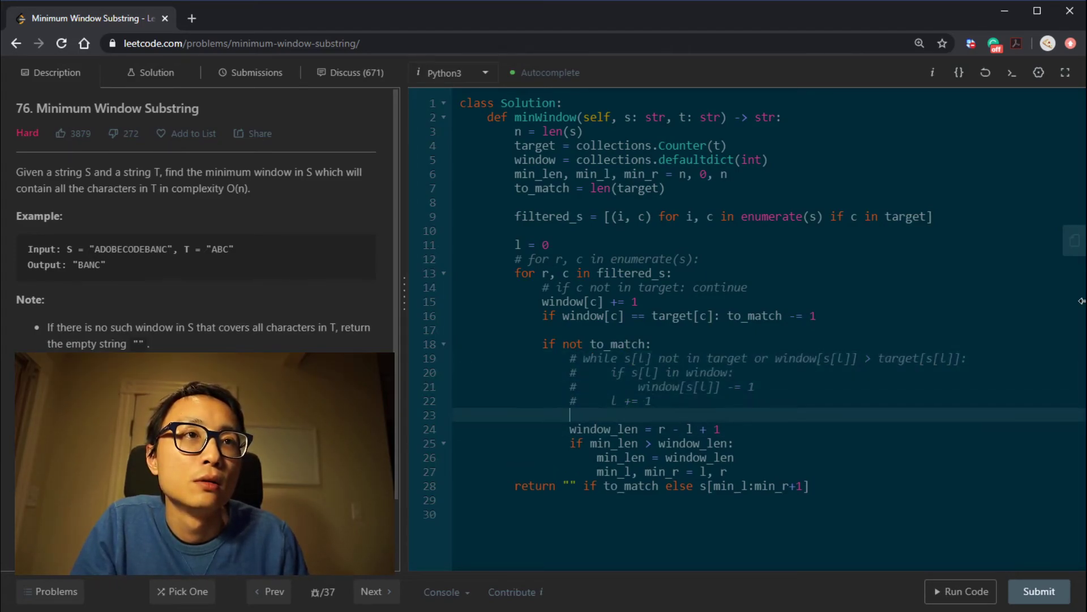
pyautogui.press('Return')
pyautogui.press('Return')
pyautogui.press('Up')
pyautogui.press('Up')
pyautogui.press('Up')
pyautogui.press('Up')
pyautogui.press('Up')
pyautogui.press('Up')
pyautogui.press('Up')
pyautogui.press('Up')
pyautogui.press('Up')
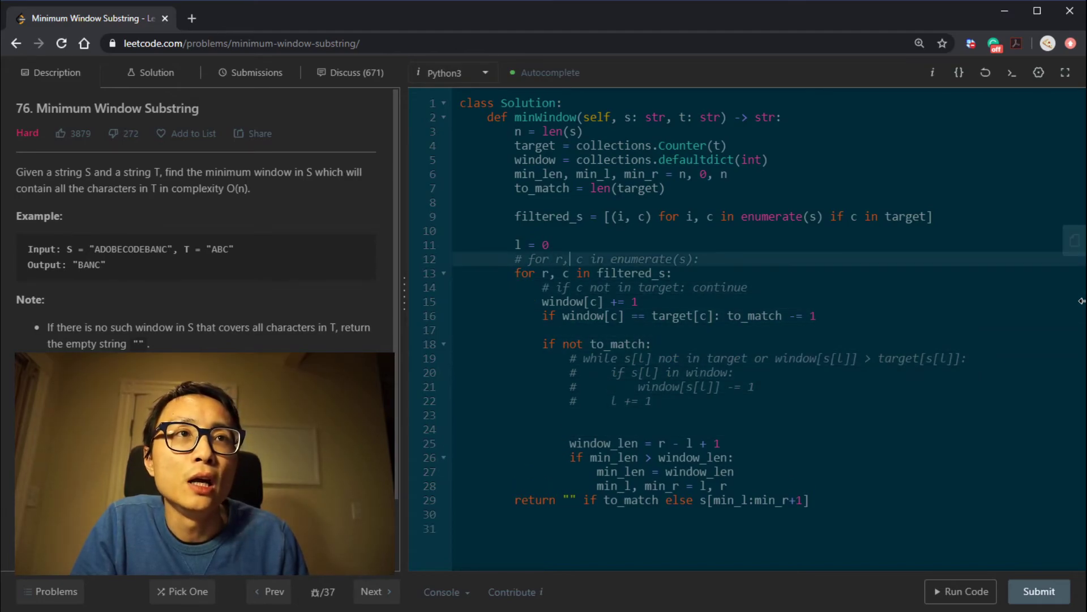
pyautogui.press('Up')
pyautogui.hotkey('ctrl', '/')
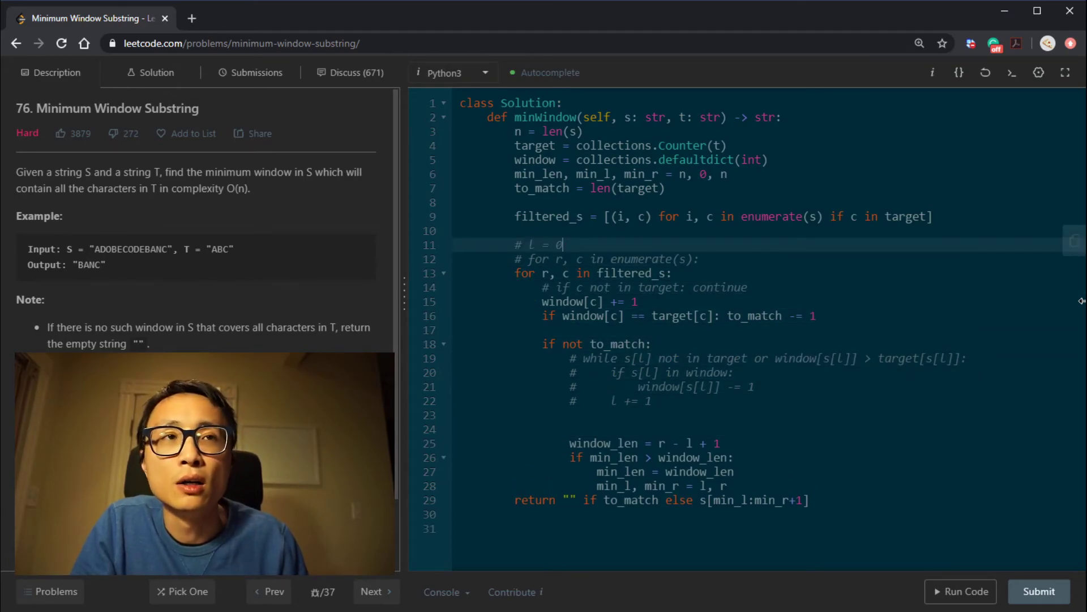
pyautogui.press('Down')
pyautogui.press('End')
pyautogui.press('Return')
pyautogui.press('Return')
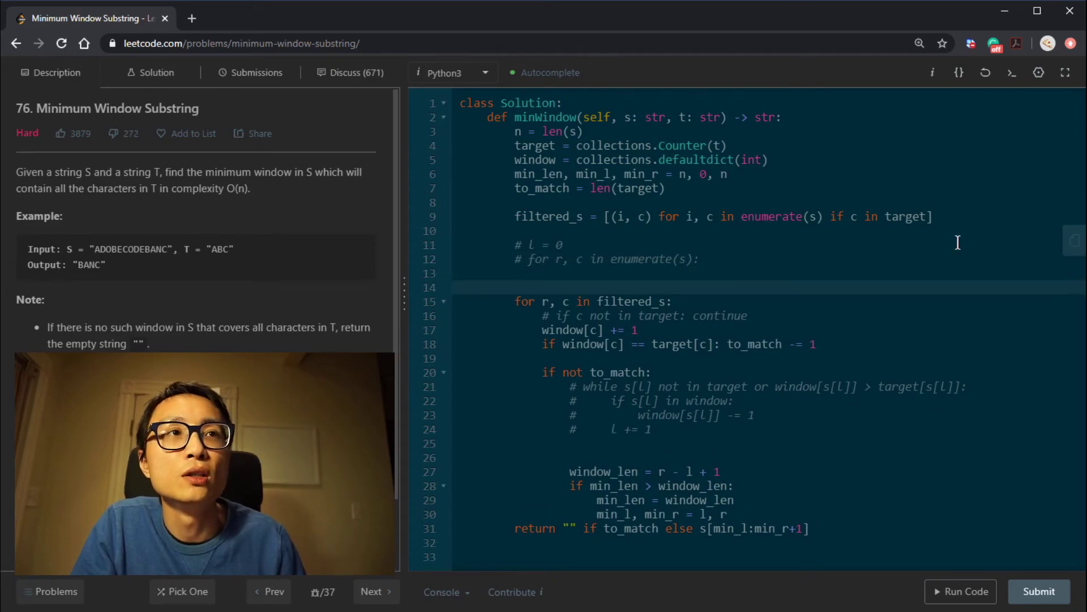
# Add 'l_idx = 0' and 'l = filtered_s[l_idx][0]' before the main loop
pyautogui.click(543, 219)
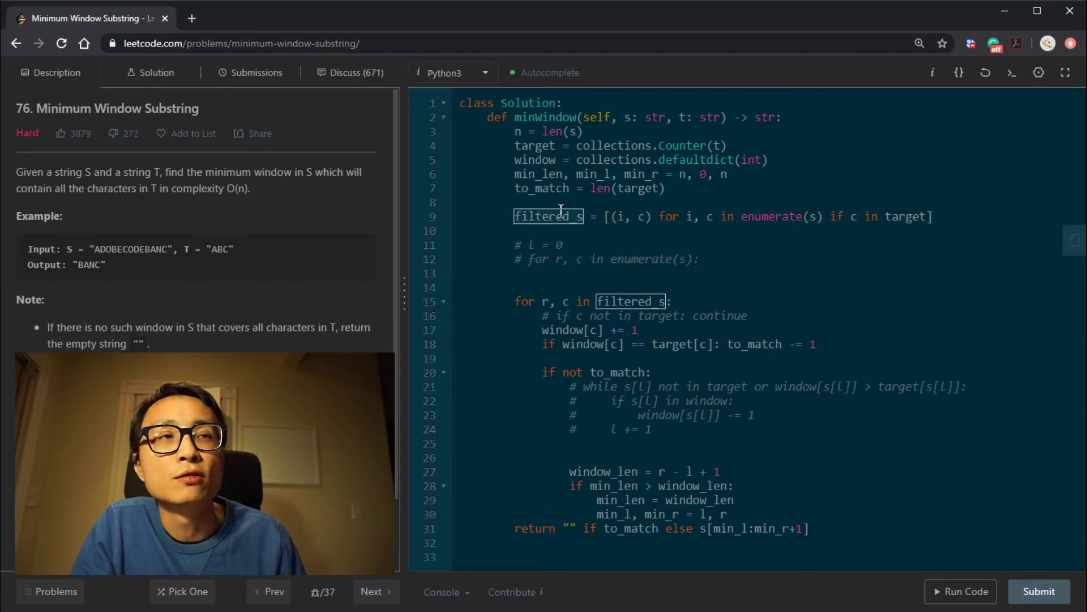
pyautogui.click(545, 287)
pyautogui.write('l')
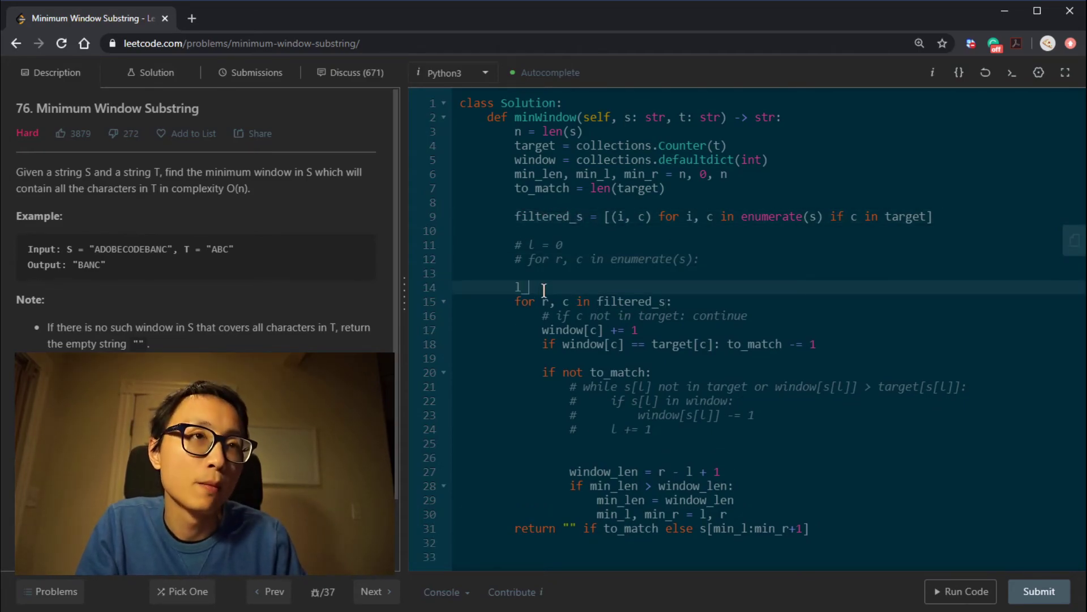
pyautogui.press('BackSpace')
pyautogui.write('_idx = 0')
pyautogui.press('Return')
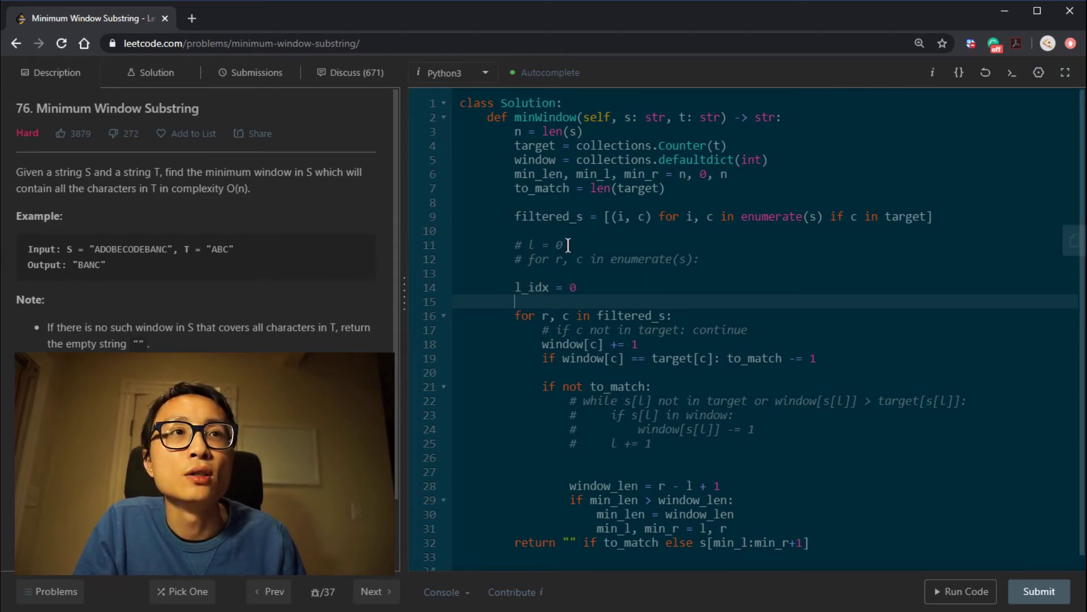
pyautogui.doubleClick(536, 289)
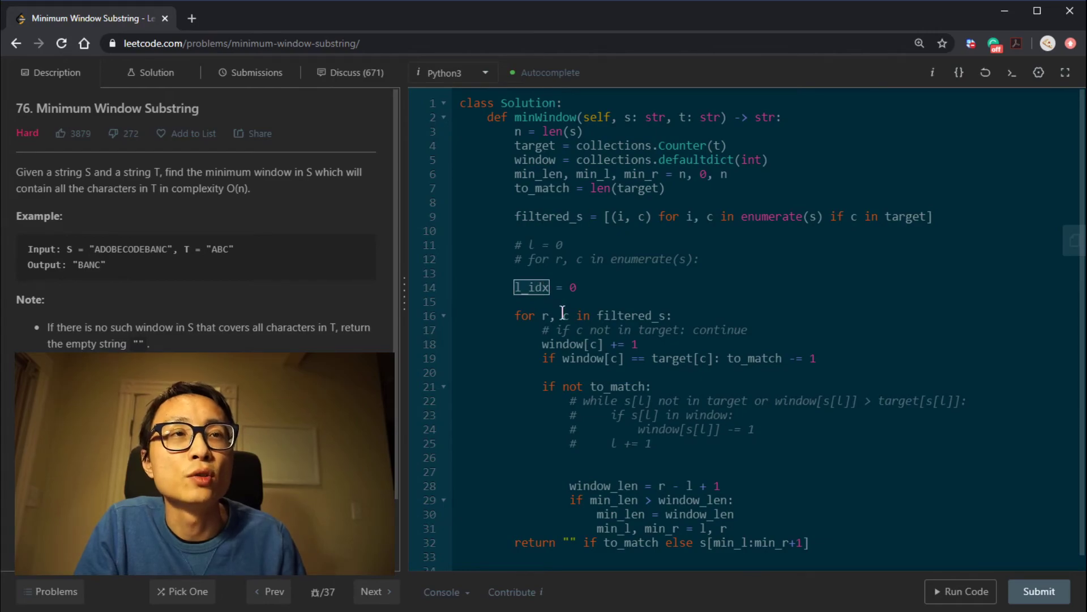
pyautogui.click(579, 290)
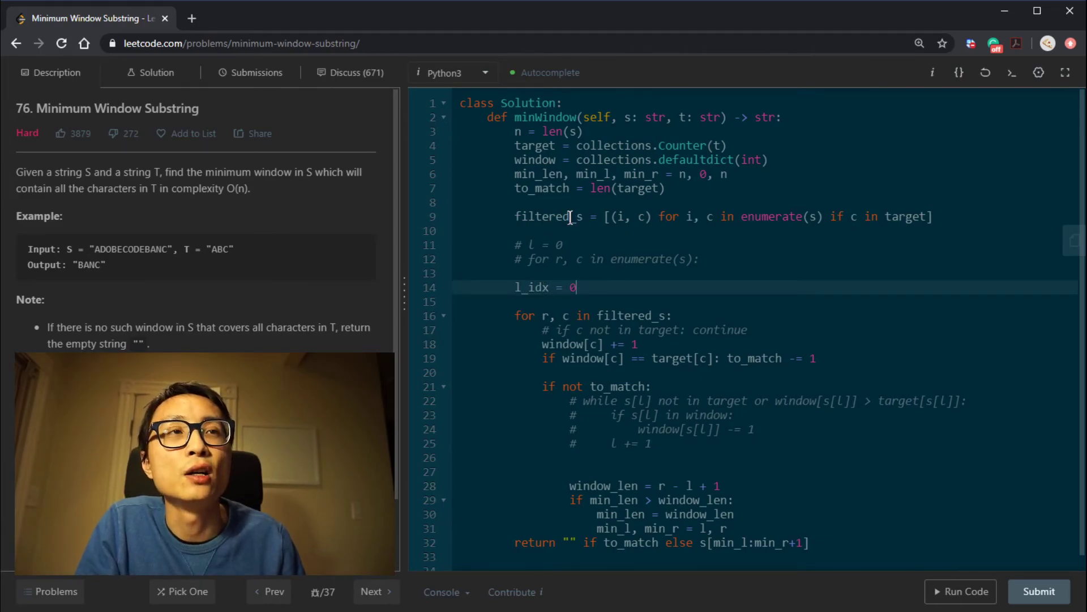
pyautogui.moveTo(606, 218); pyautogui.dragTo(931, 220)
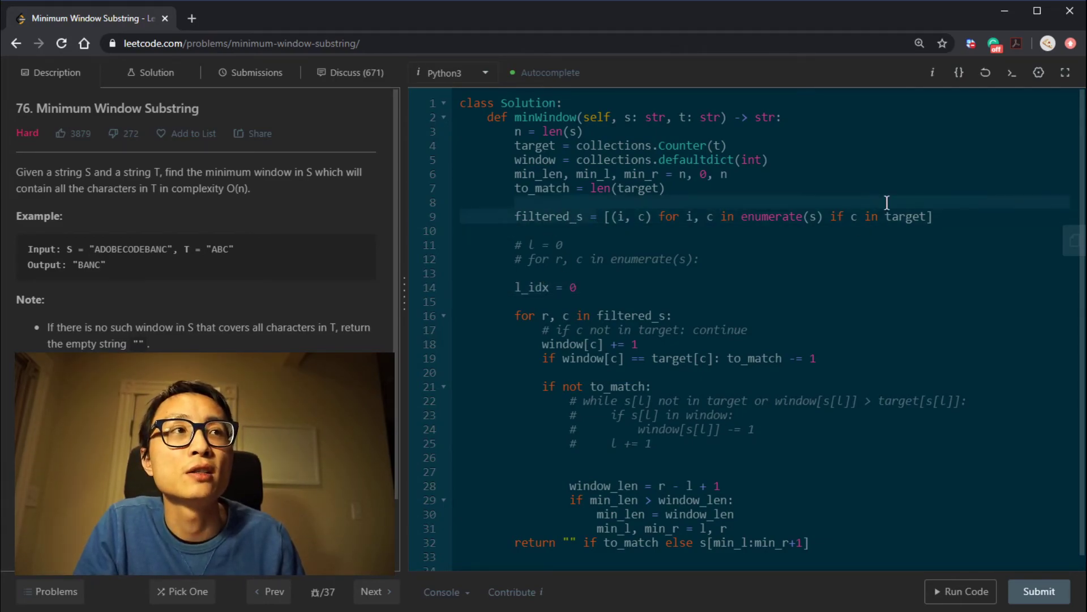
pyautogui.click(548, 217)
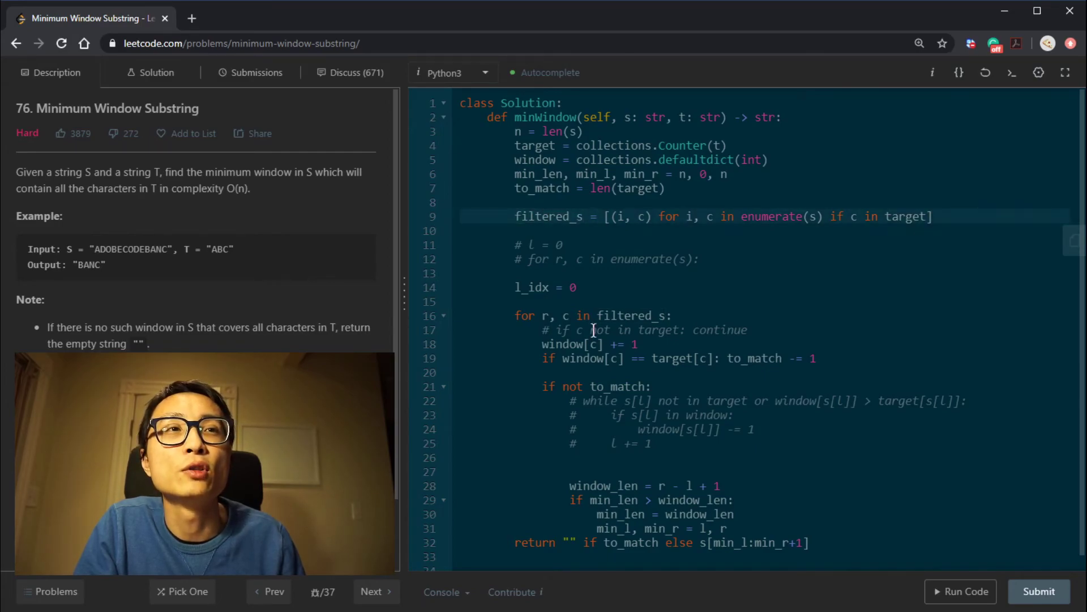
pyautogui.click(589, 301)
pyautogui.write('l = ')
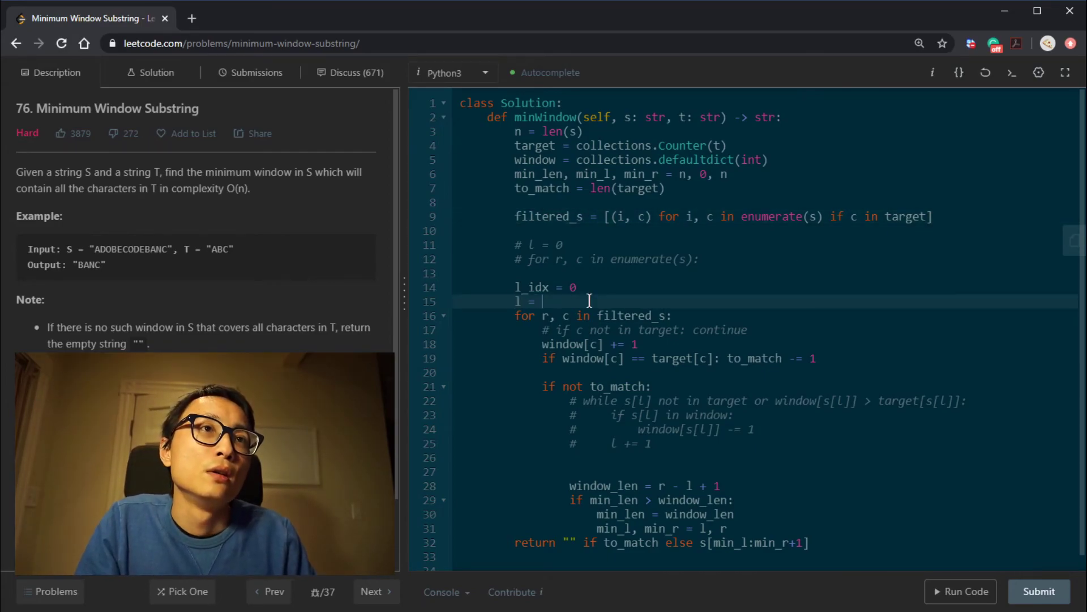
pyautogui.write('filtered_s[l_idx][')
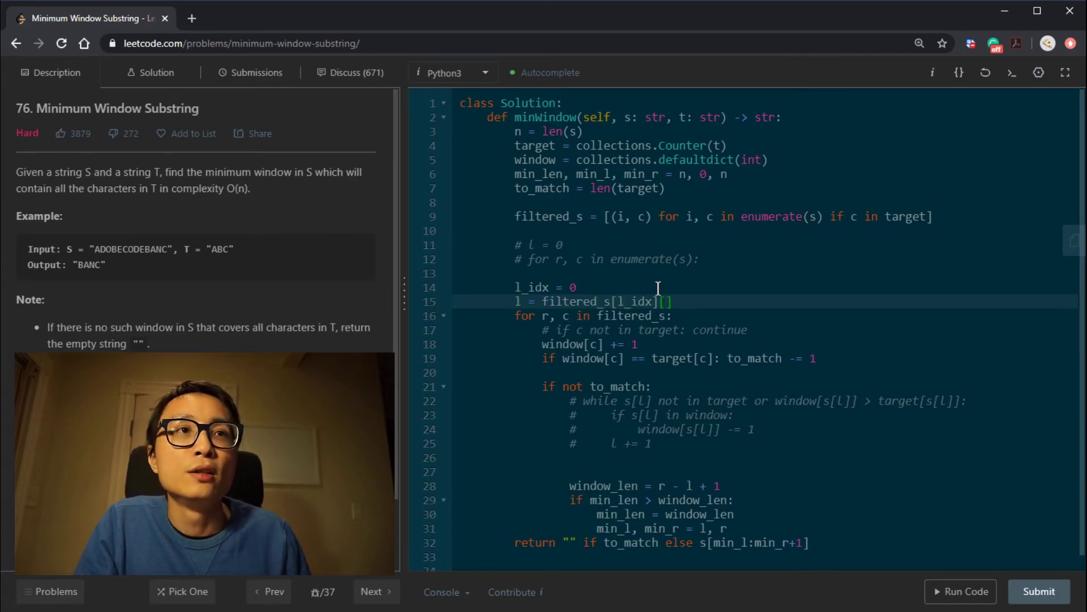
pyautogui.write('][0')
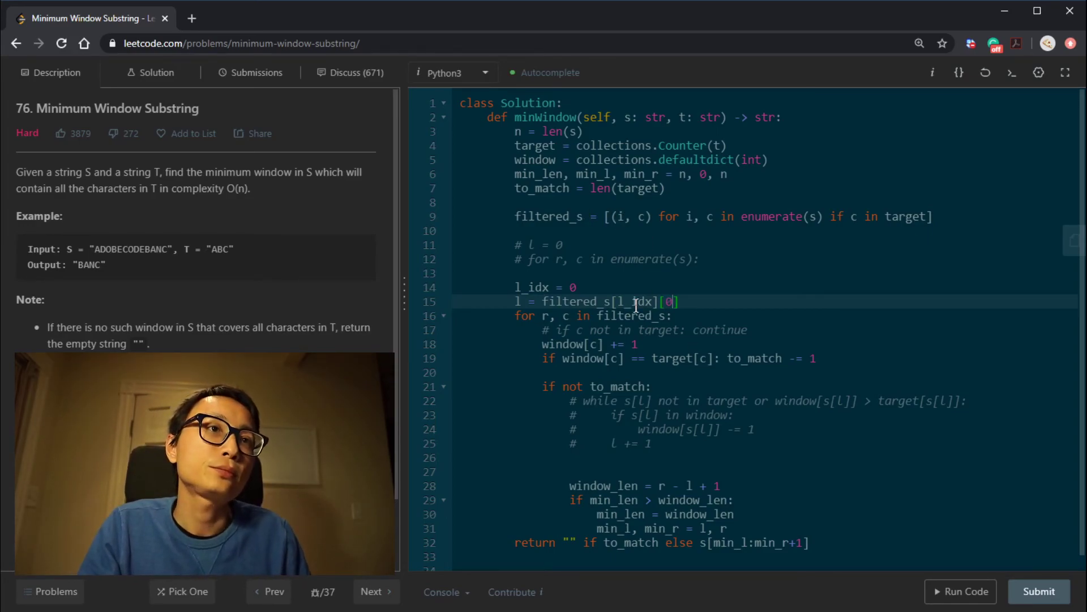
pyautogui.scroll(-1, 689, 425)
# Write the new while condition comparing window[s[l]] to target[s[l]] and start its body
pyautogui.click(684, 441)
pyautogui.write('while s[l')
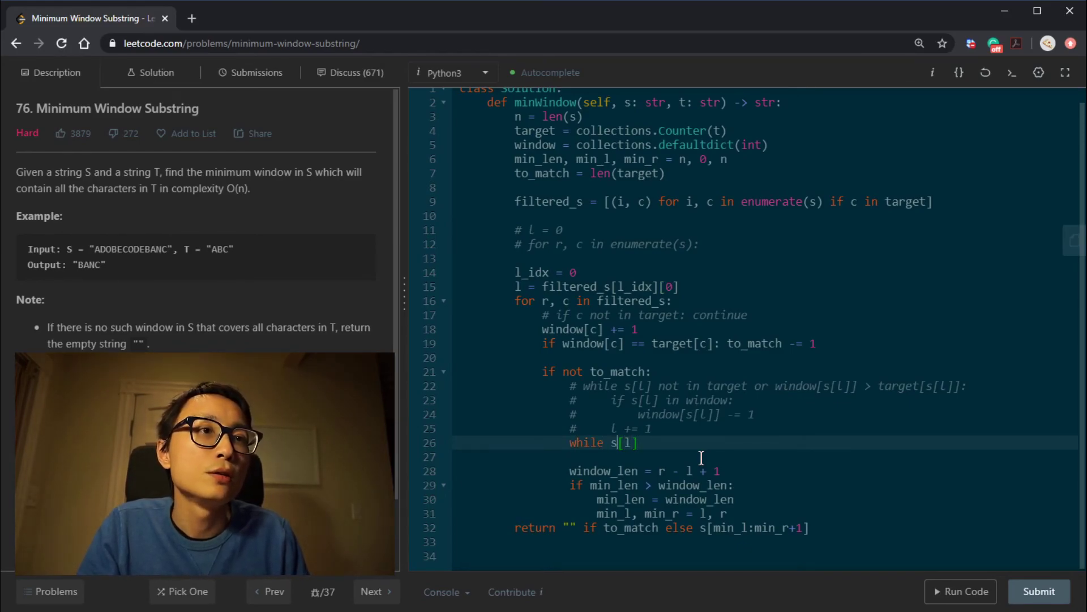
pyautogui.press('BackSpace')
pyautogui.press('BackSpace')
pyautogui.press('BackSpace')
pyautogui.click(702, 391)
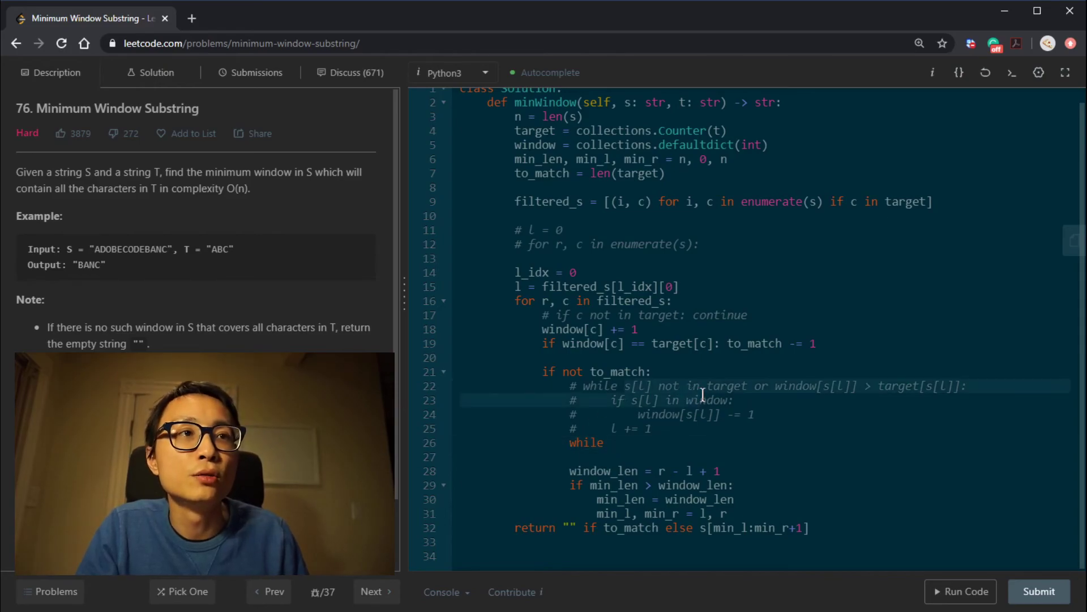
pyautogui.moveTo(625, 387); pyautogui.dragTo(748, 388)
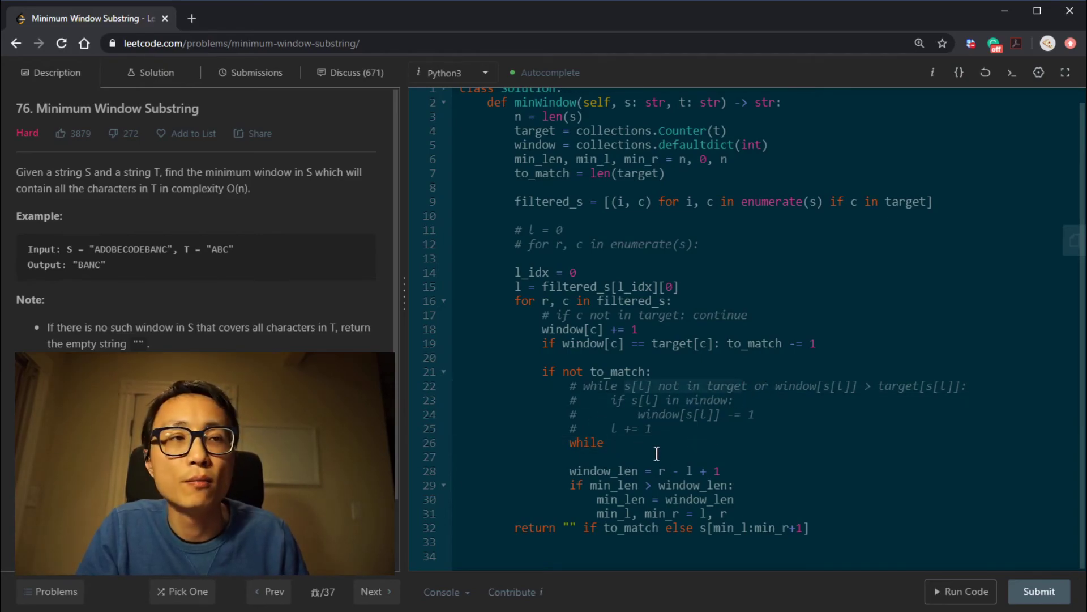
pyautogui.click(637, 443)
pyautogui.click(648, 386)
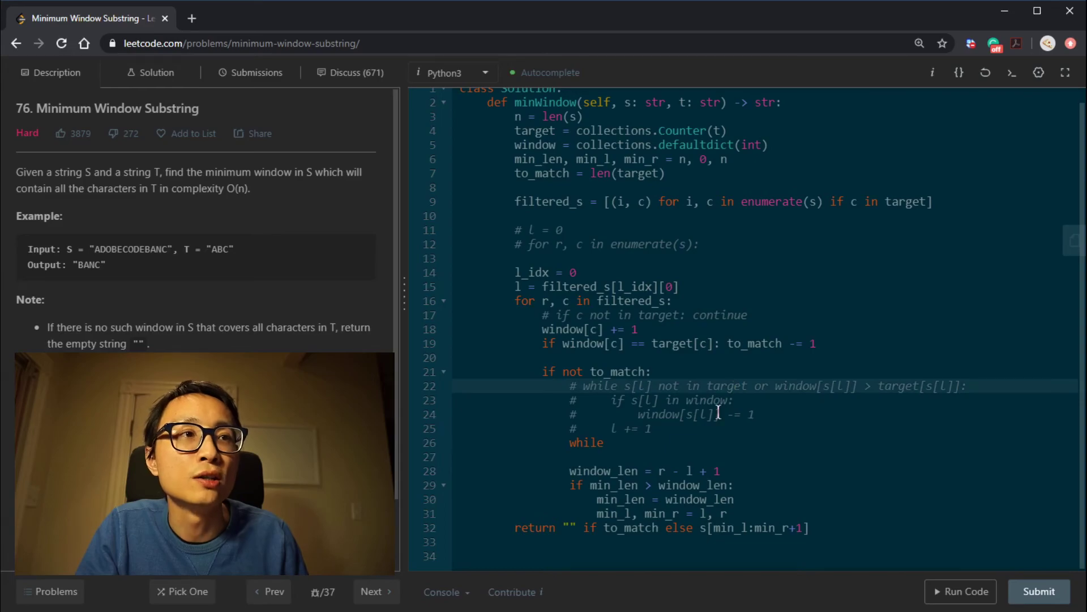
pyautogui.click(674, 442)
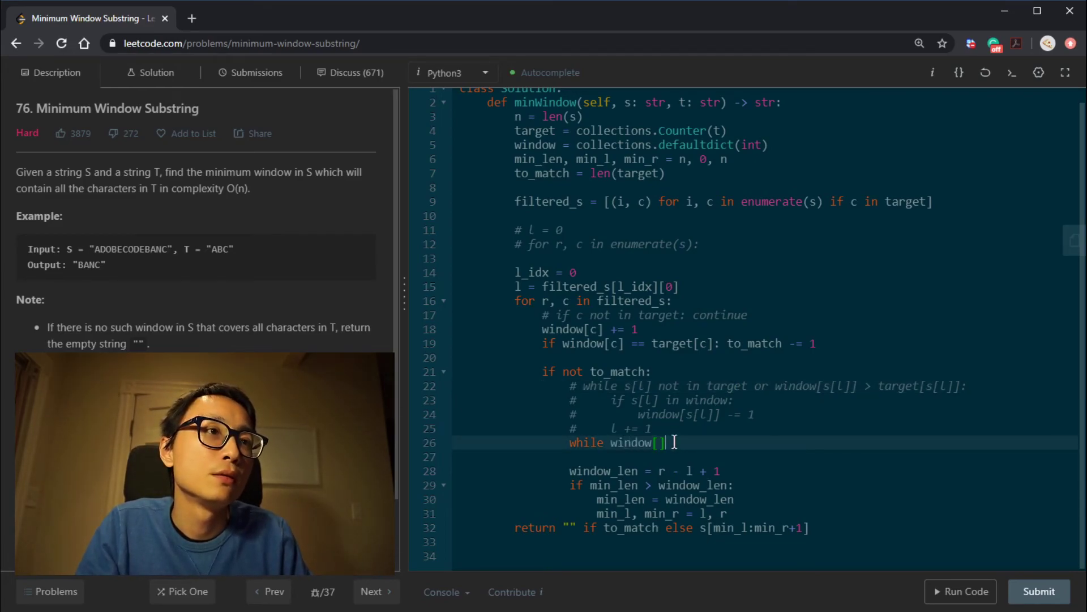
pyautogui.write('s[l')
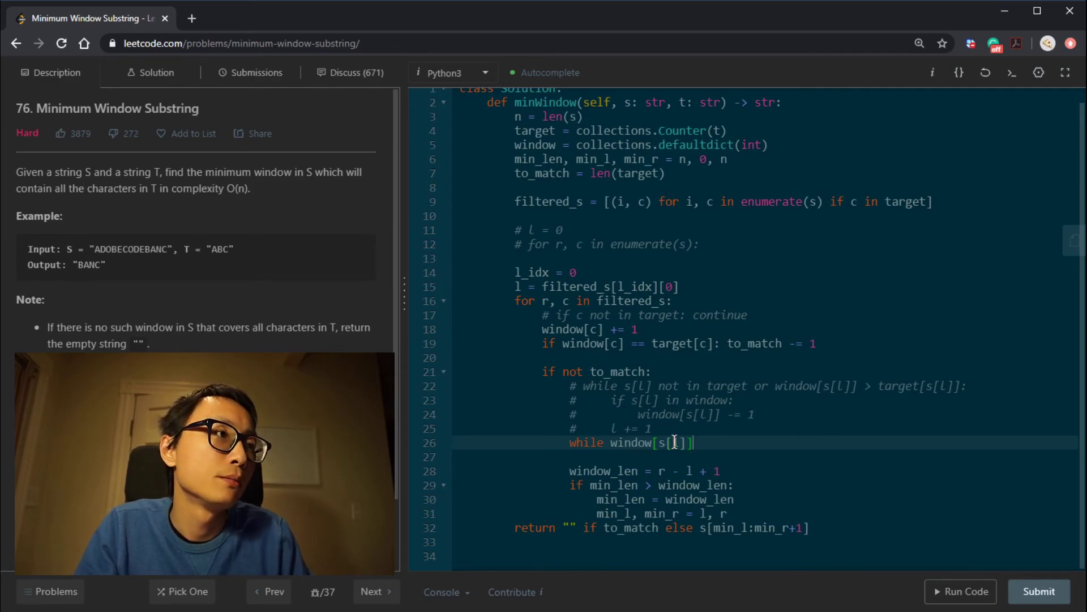
pyautogui.write(' >tatg')
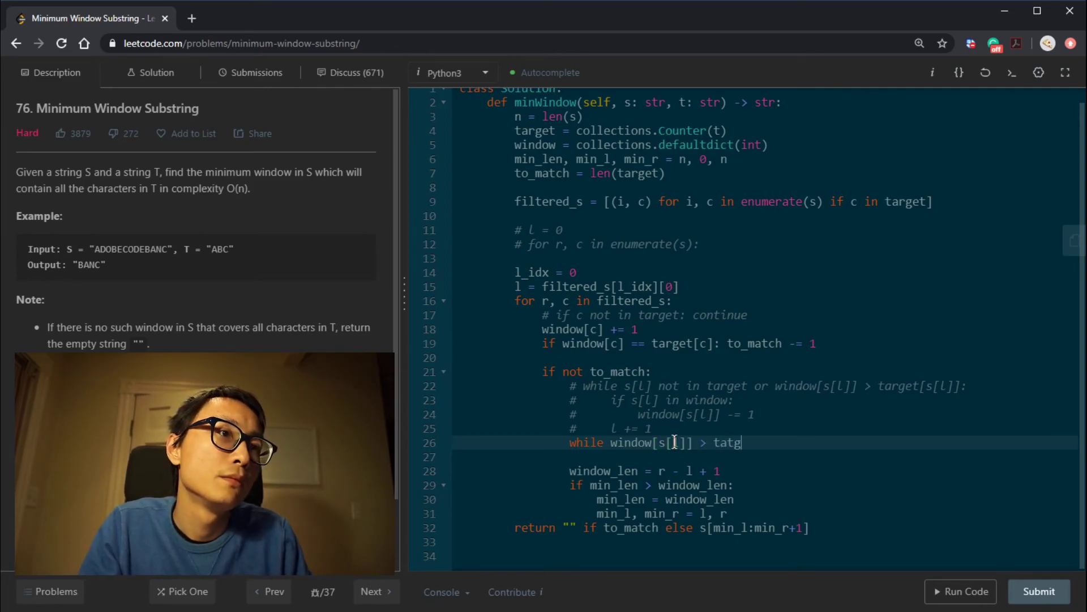
pyautogui.write('s[')
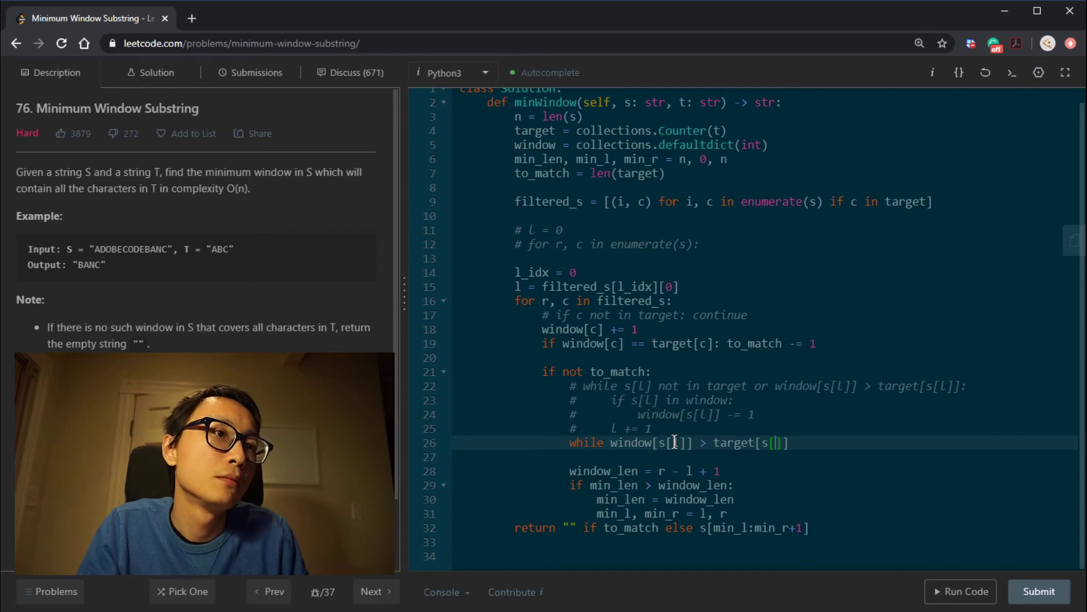
pyautogui.write('l]')
pyautogui.press('Return')
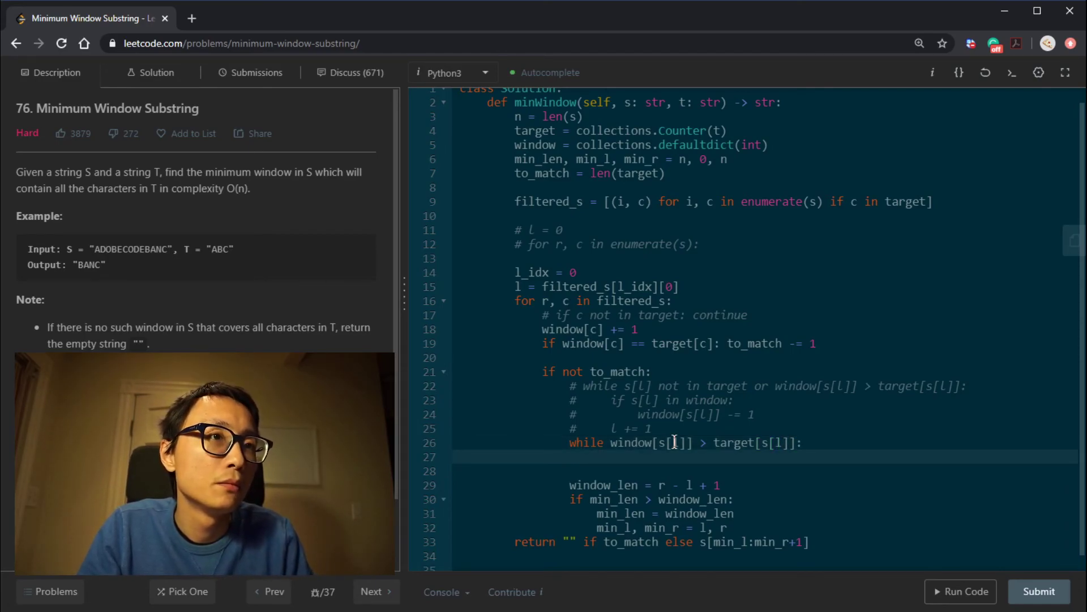
pyautogui.write('window[s[')
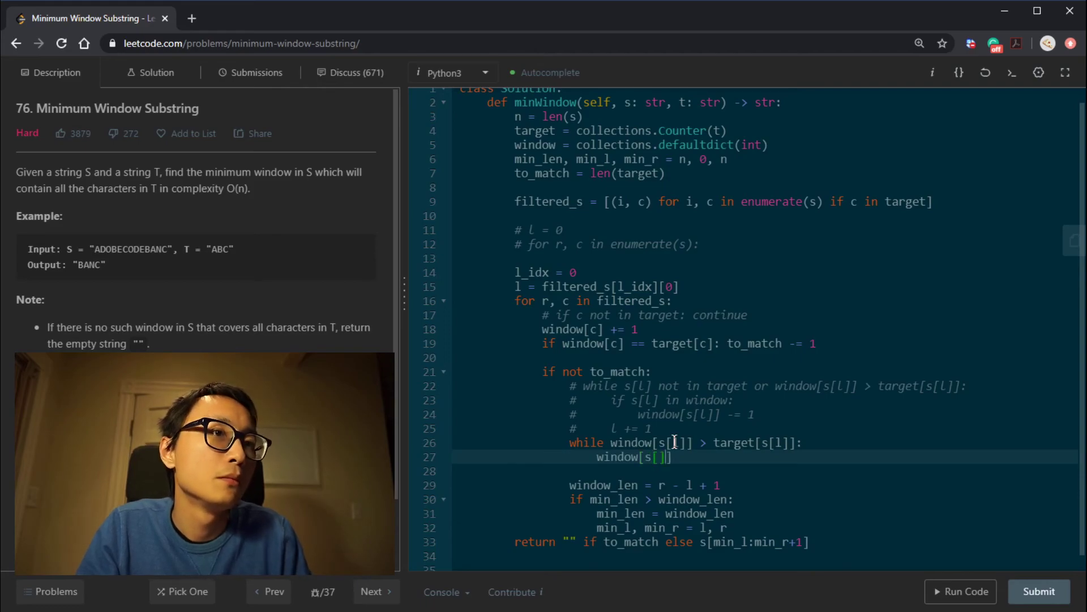
pyautogui.write('1')
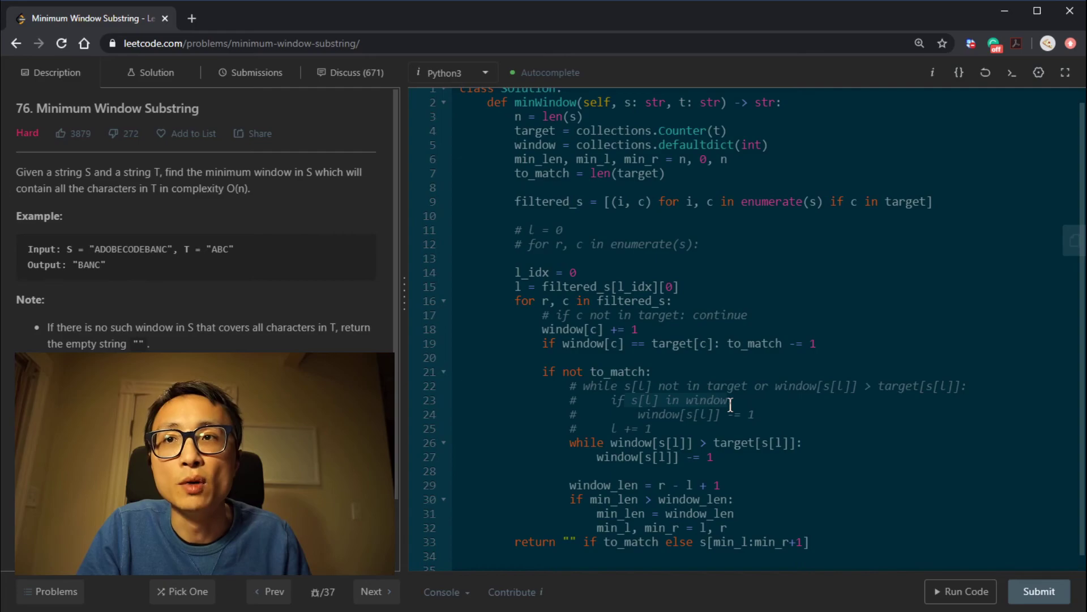
pyautogui.scroll(-1, 730, 404)
# Add 'l_idx += 1' inside the shrinking while loop
pyautogui.click(661, 443)
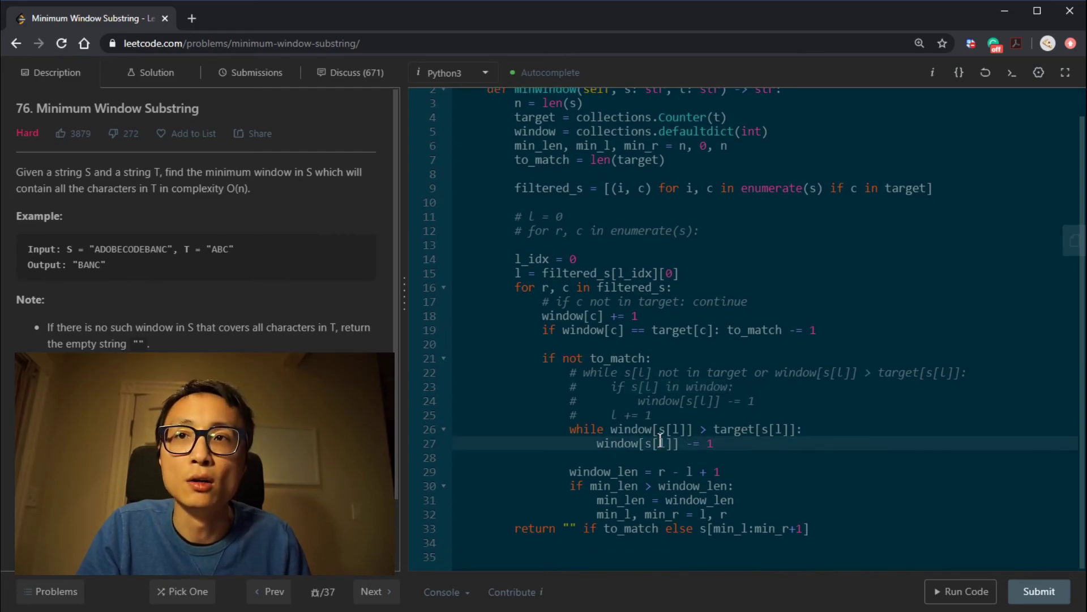
pyautogui.press('End')
pyautogui.press('Return')
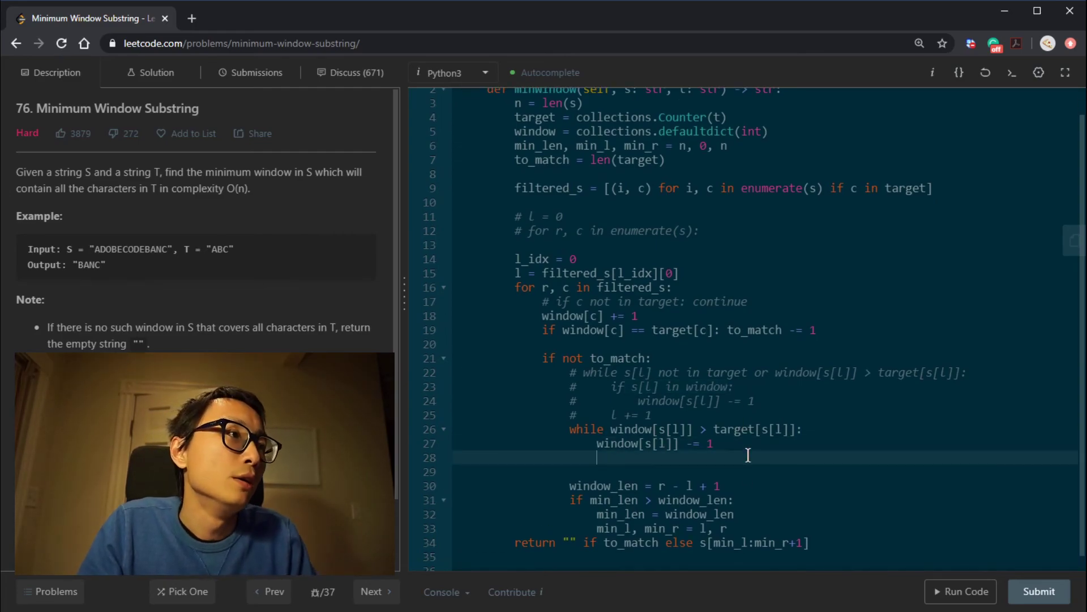
pyautogui.write('l_idx')
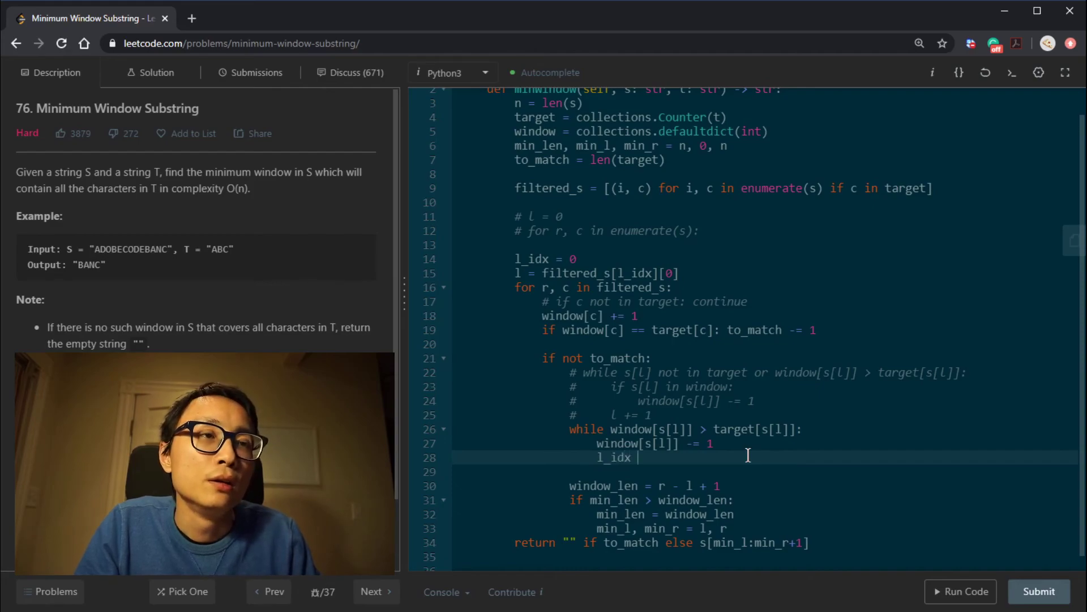
pyautogui.click(544, 262)
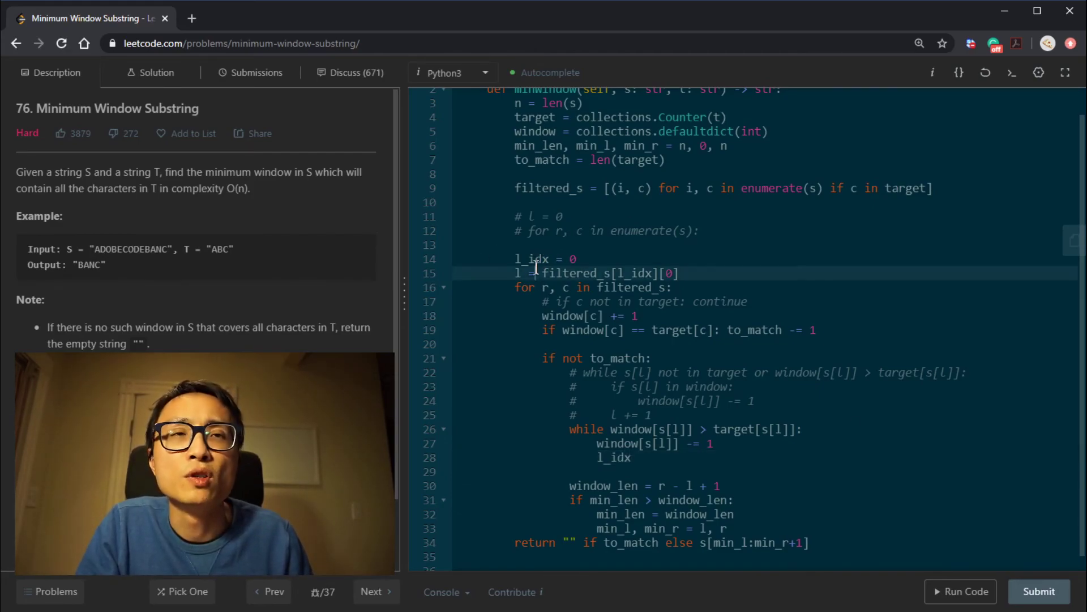
pyautogui.click(647, 463)
pyautogui.write('+= 1')
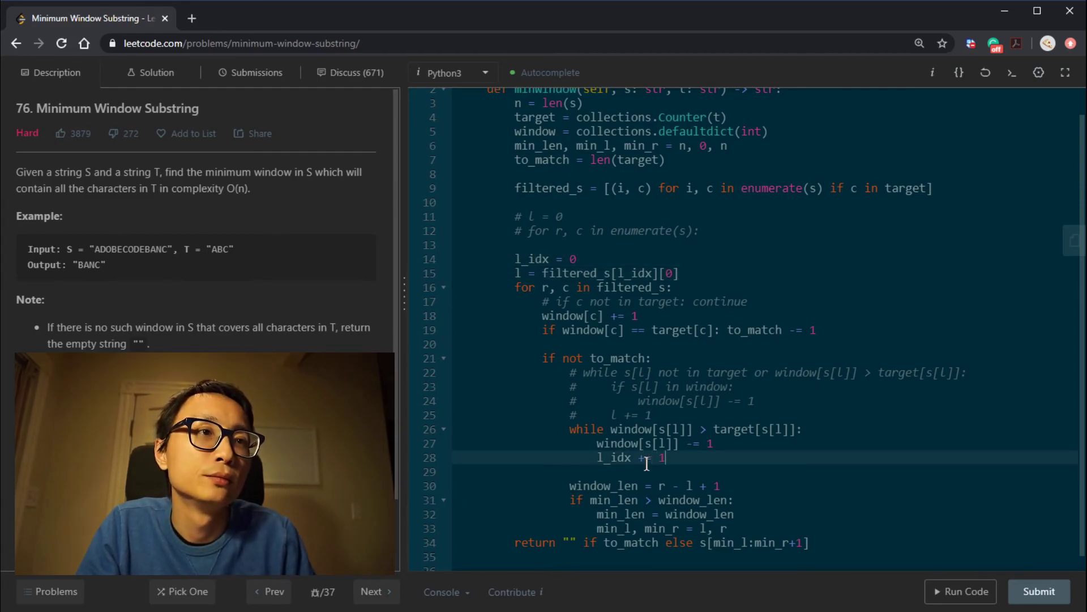
pyautogui.press('Return')
pyautogui.write('l =')
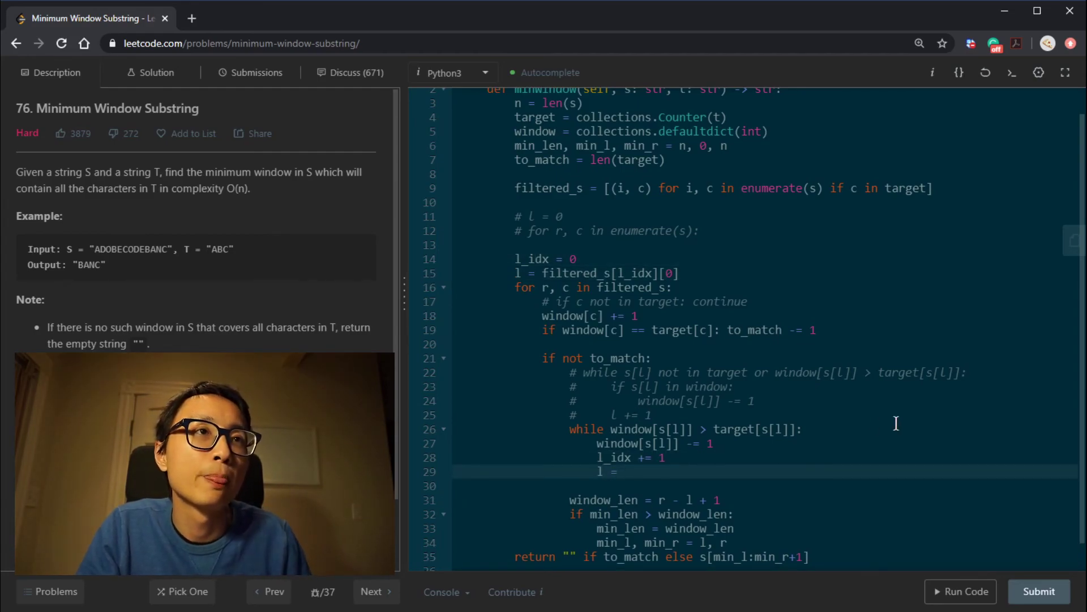
pyautogui.scroll(-1, 919, 408)
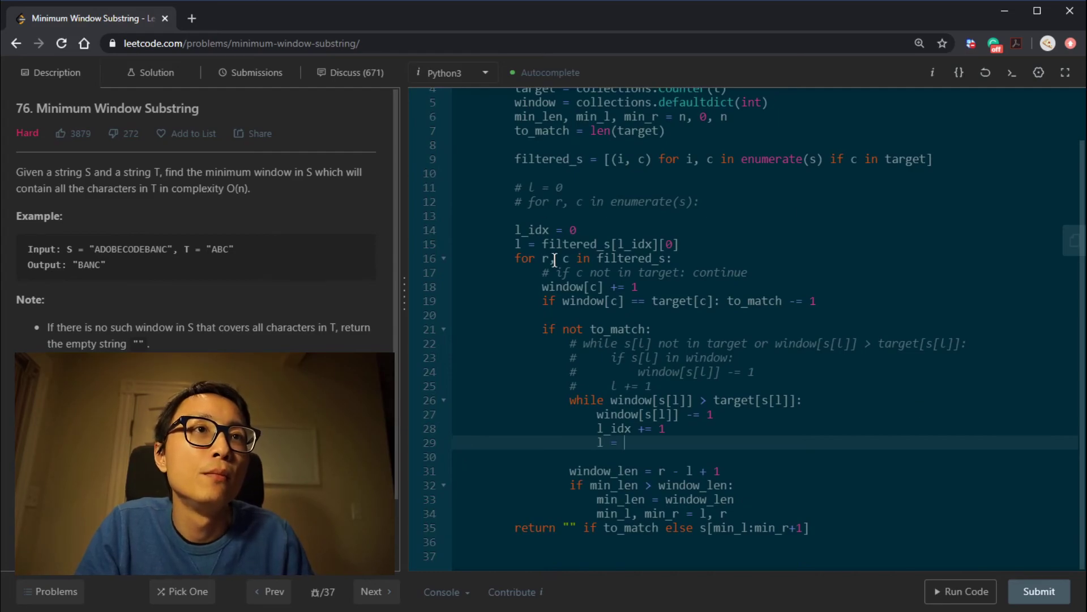
# Add 'l = filtered_s[l_idx][0]' in the loop, reusing the copied assignment
pyautogui.click(564, 245)
pyautogui.doubleClick(565, 243)
pyautogui.click(565, 244)
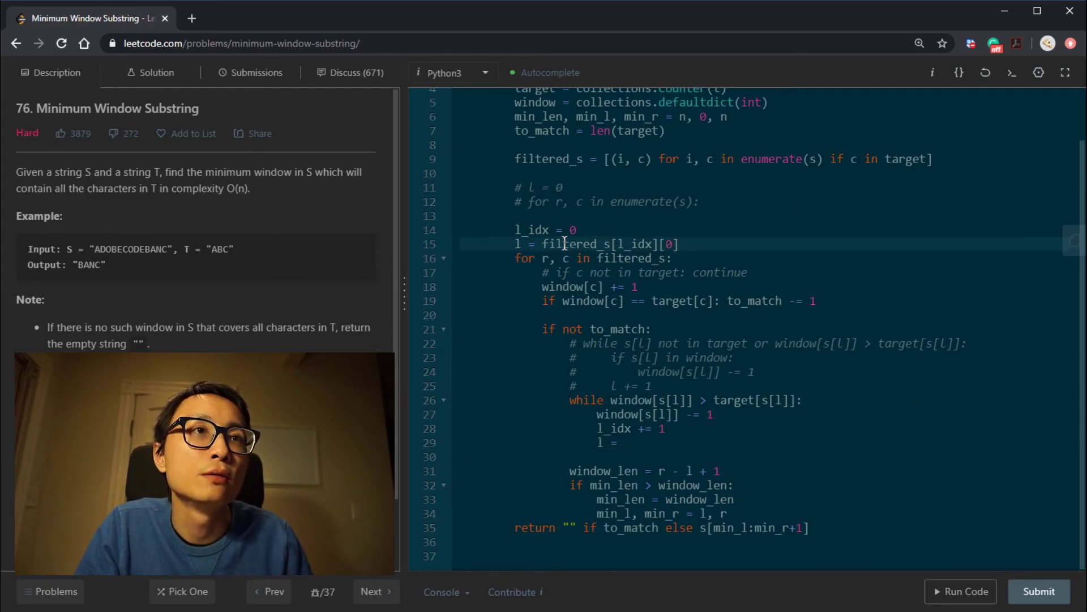
pyautogui.doubleClick(565, 244)
pyautogui.click(565, 244)
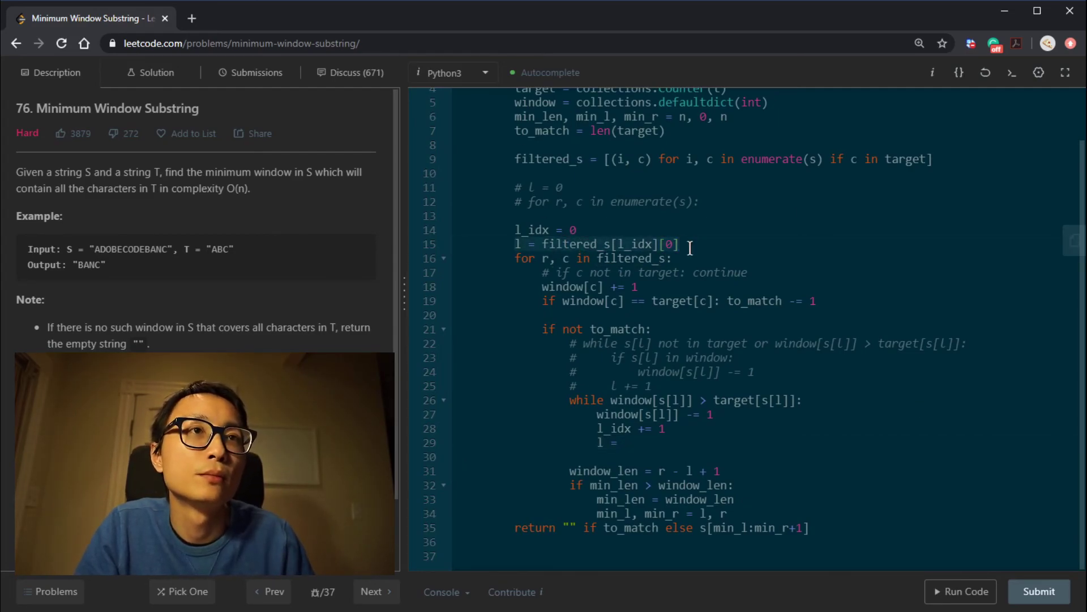
pyautogui.click(643, 445)
pyautogui.write('filtered_s[l_idx][0]')
pyautogui.press('Return')
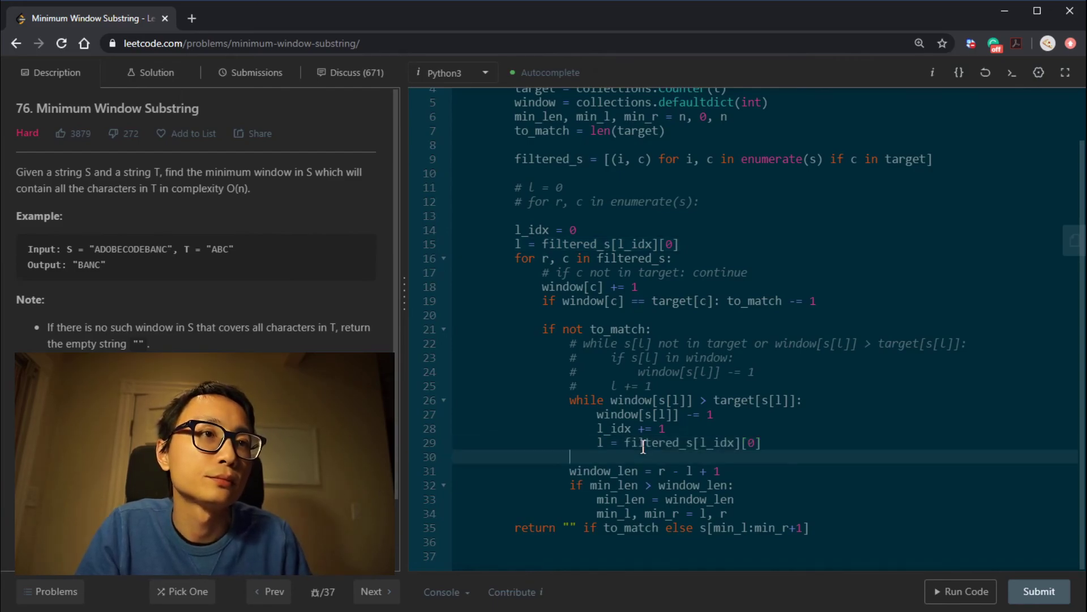
pyautogui.press('Delete')
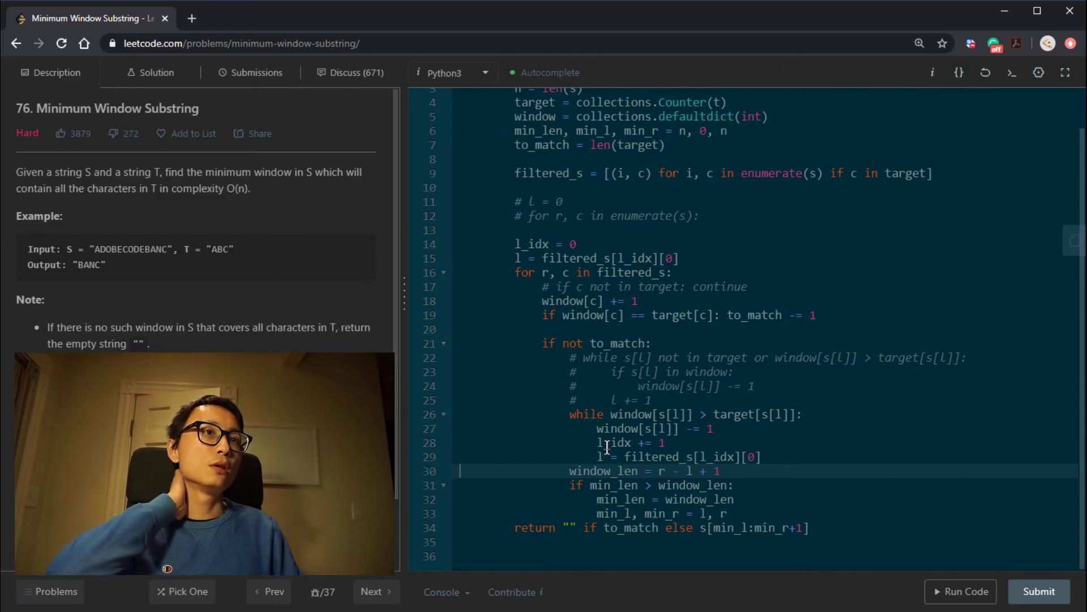
pyautogui.scroll(1, 659, 412)
pyautogui.scroll(2, 660, 411)
# Delete the stray empty lines around the commented-out code
pyautogui.click(584, 233)
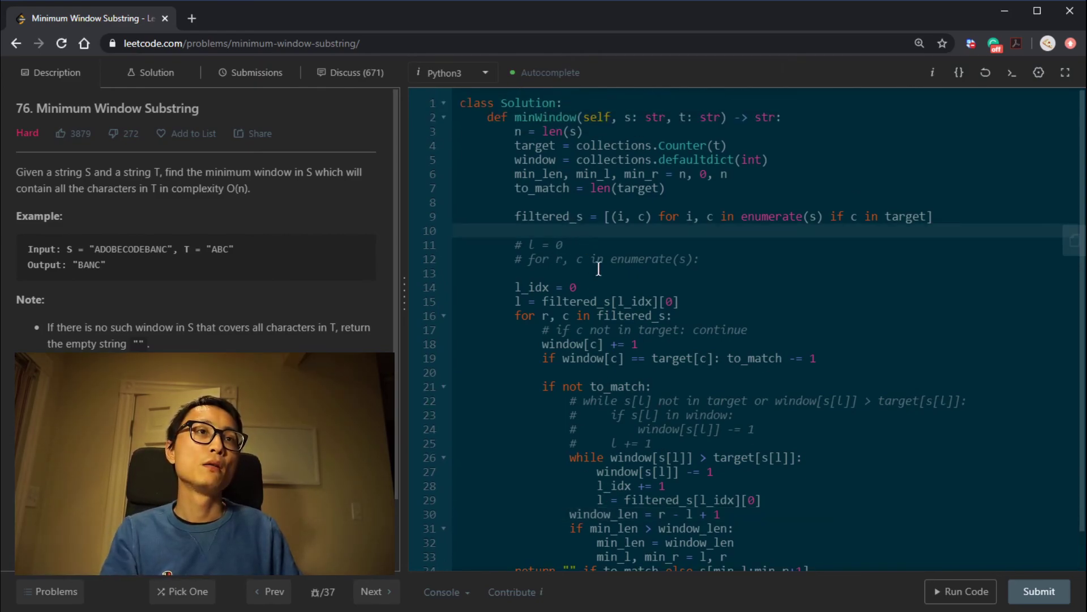
pyautogui.press('Delete')
pyautogui.press('Down')
pyautogui.press('Down')
pyautogui.press('Delete')
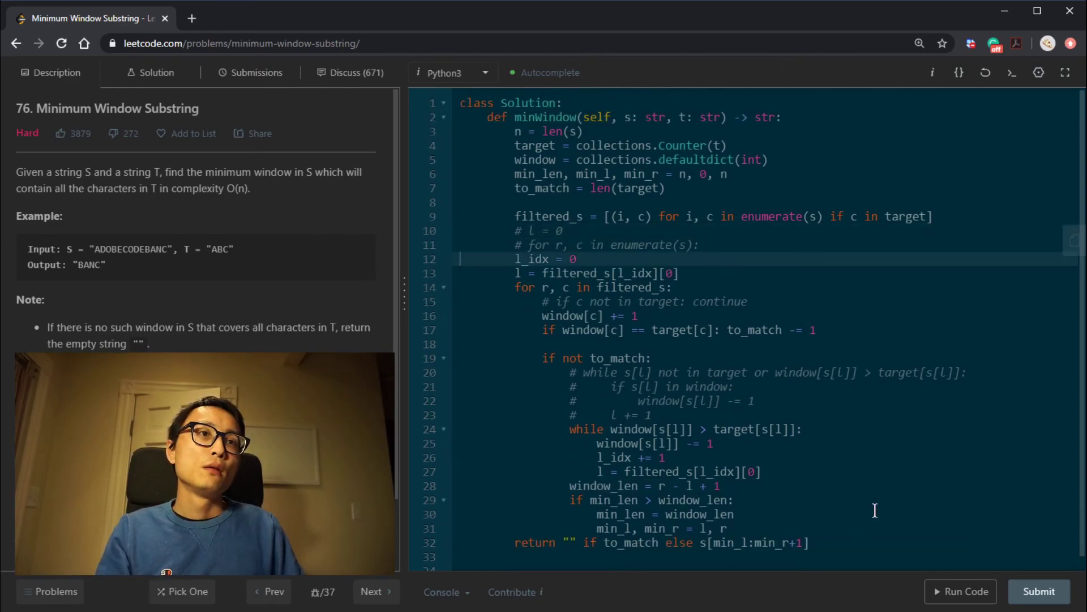
# Run the sample test, submit, and expand the IndexError traceback for input "a", "b"
pyautogui.click(958, 594)
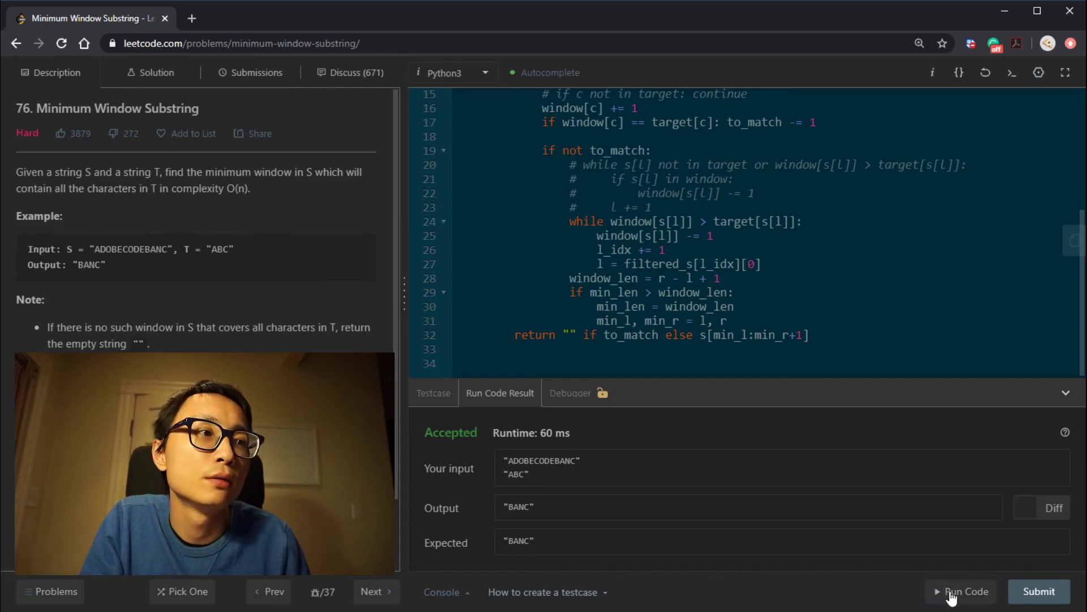
pyautogui.click(1032, 589)
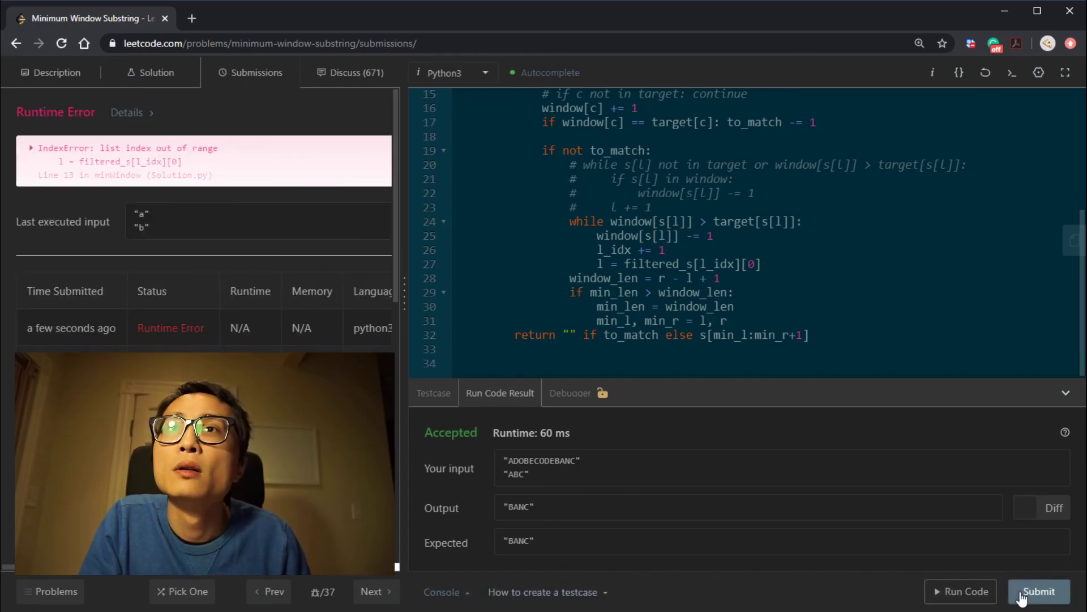
pyautogui.click(174, 154)
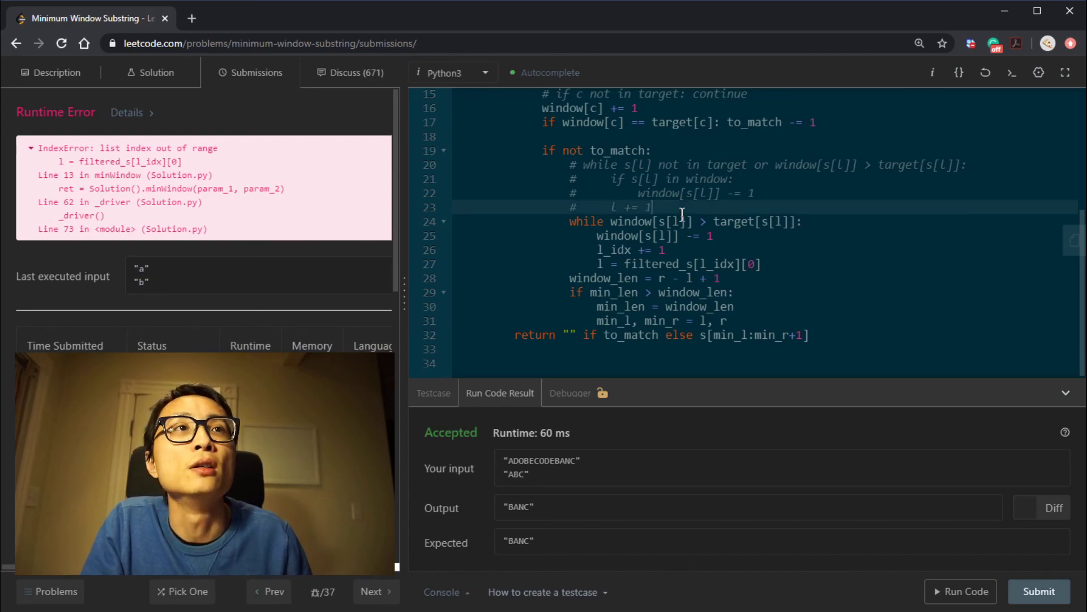
pyautogui.scroll(5, 562, 199)
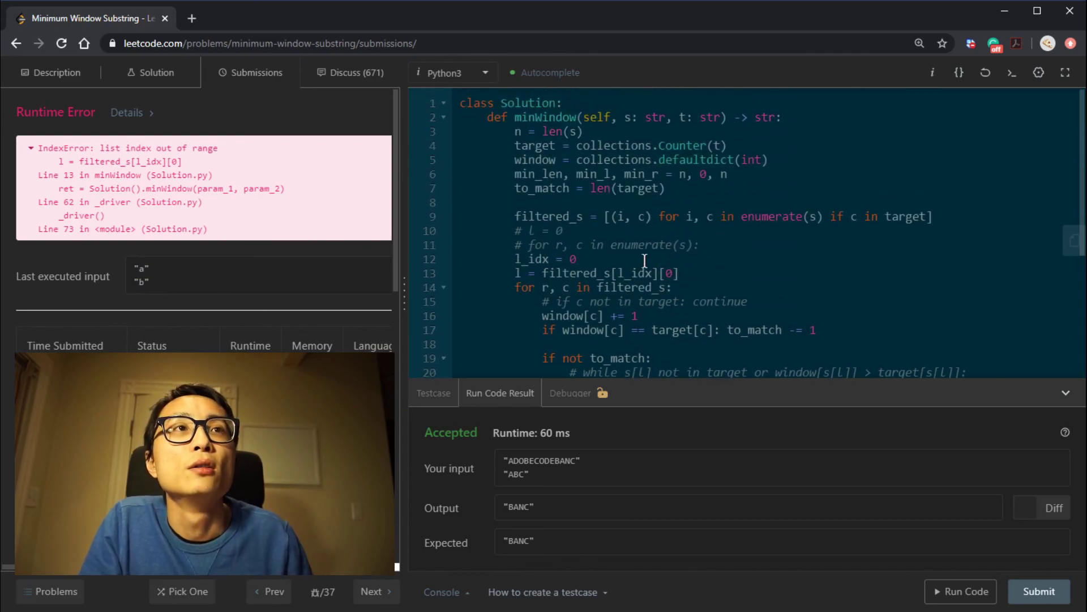
# Add the guard 'if not filtered_s: return ""' after the filtered_s line
pyautogui.click(552, 217)
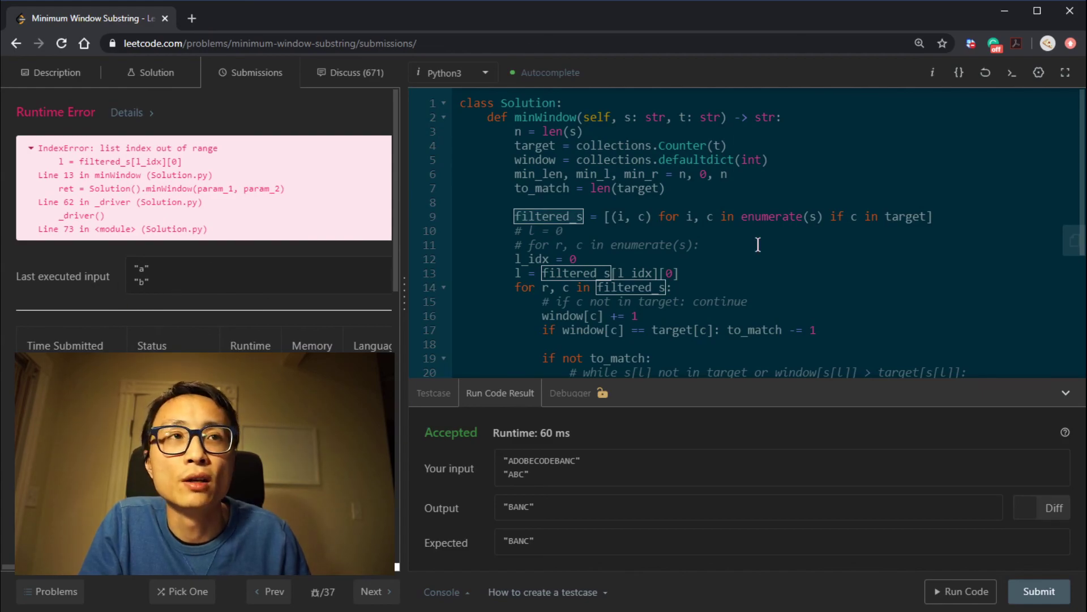
pyautogui.click(892, 215)
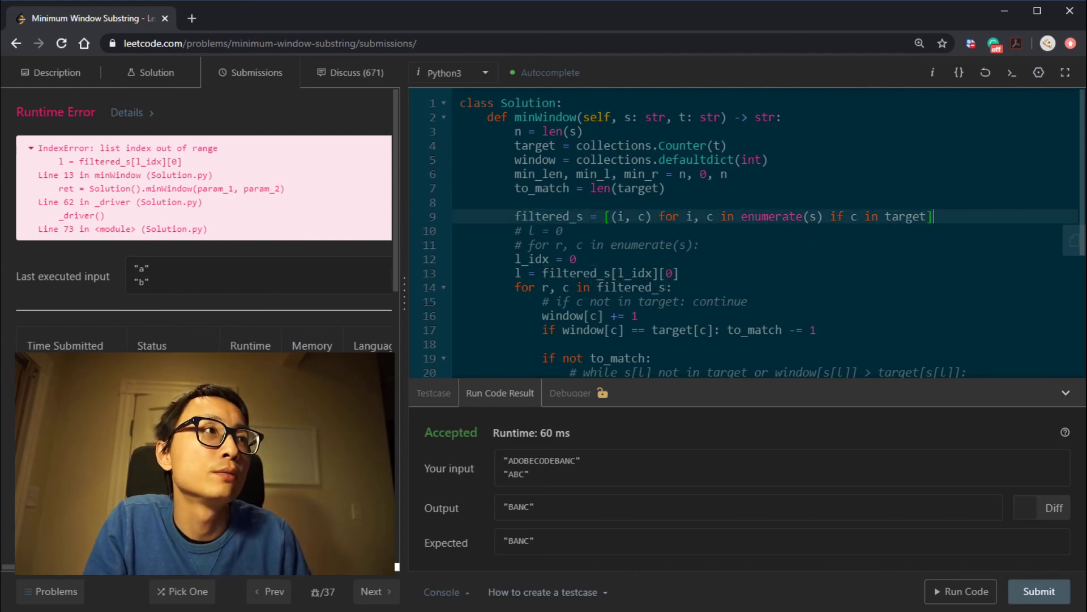
pyautogui.press('Return')
pyautogui.write('if not fi')
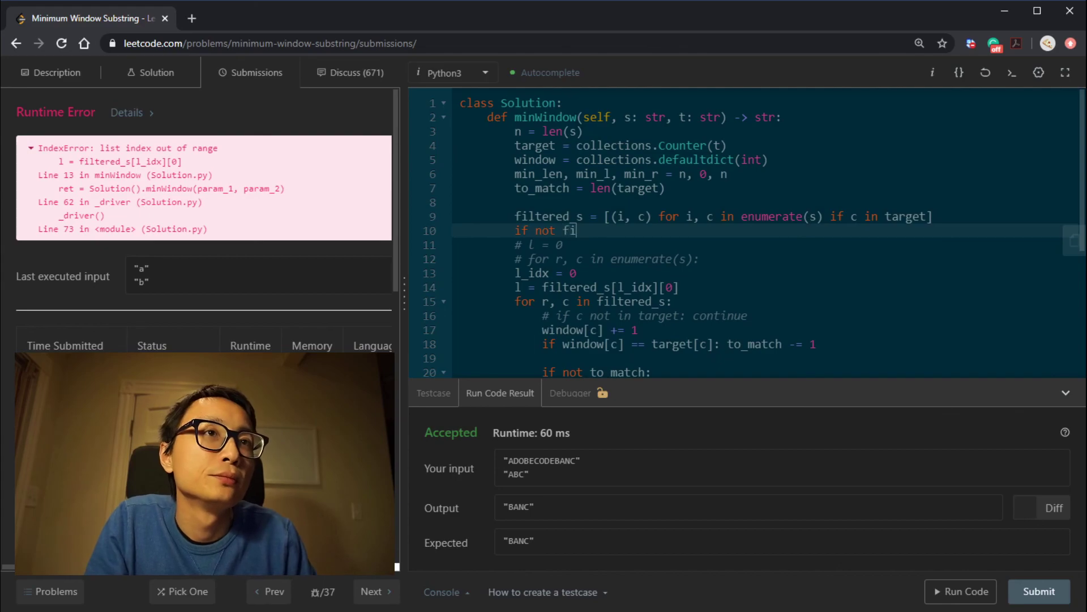
pyautogui.write('ltered_s:')
pyautogui.press('Return')
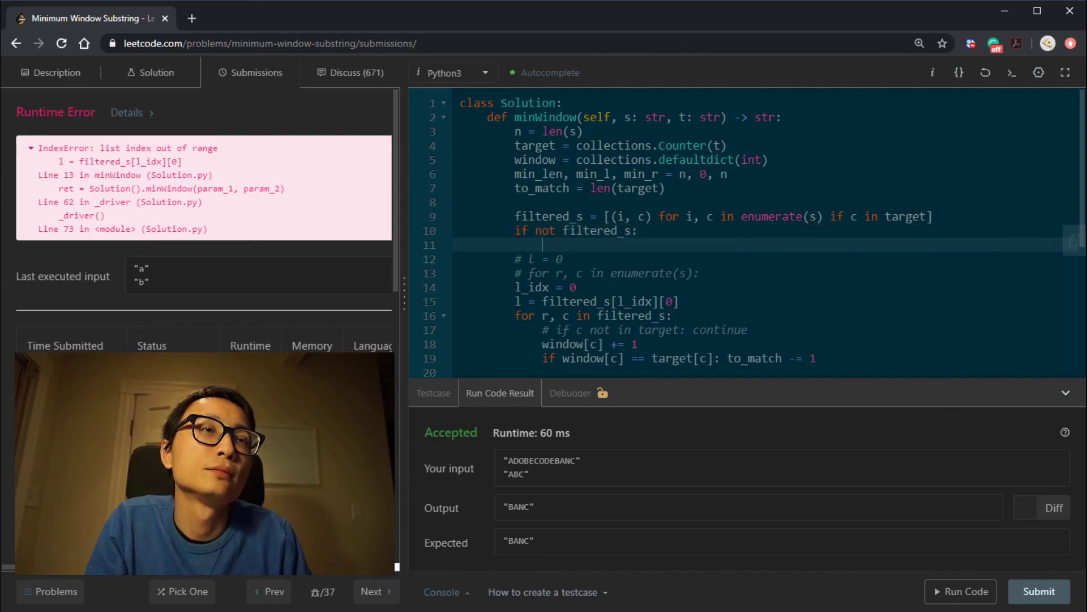
pyautogui.write('return "')
pyautogui.press('Home')
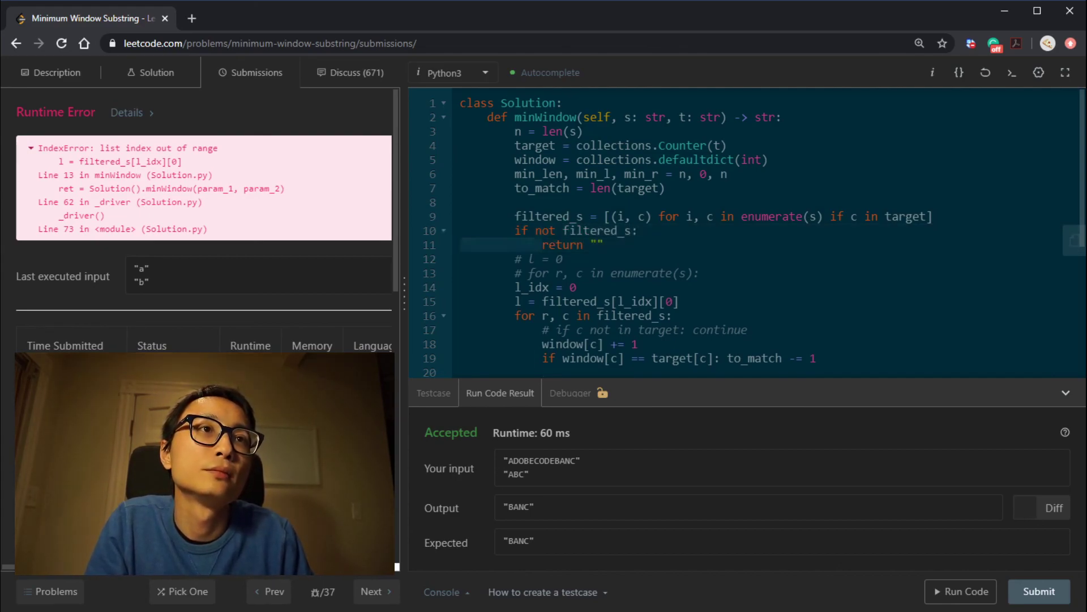
pyautogui.press('BackSpace')
pyautogui.press('BackSpace')
pyautogui.press('BackSpace')
# Add the "a", "b" input to the custom test cases
pyautogui.click(435, 393)
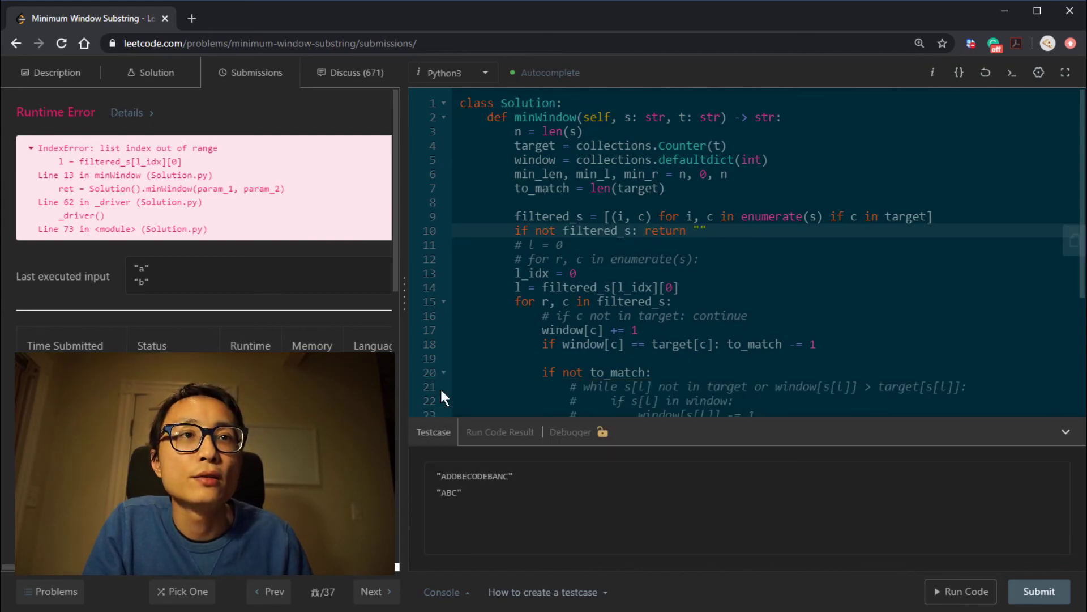
pyautogui.click(519, 499)
pyautogui.press('Return')
pyautogui.write('"a"')
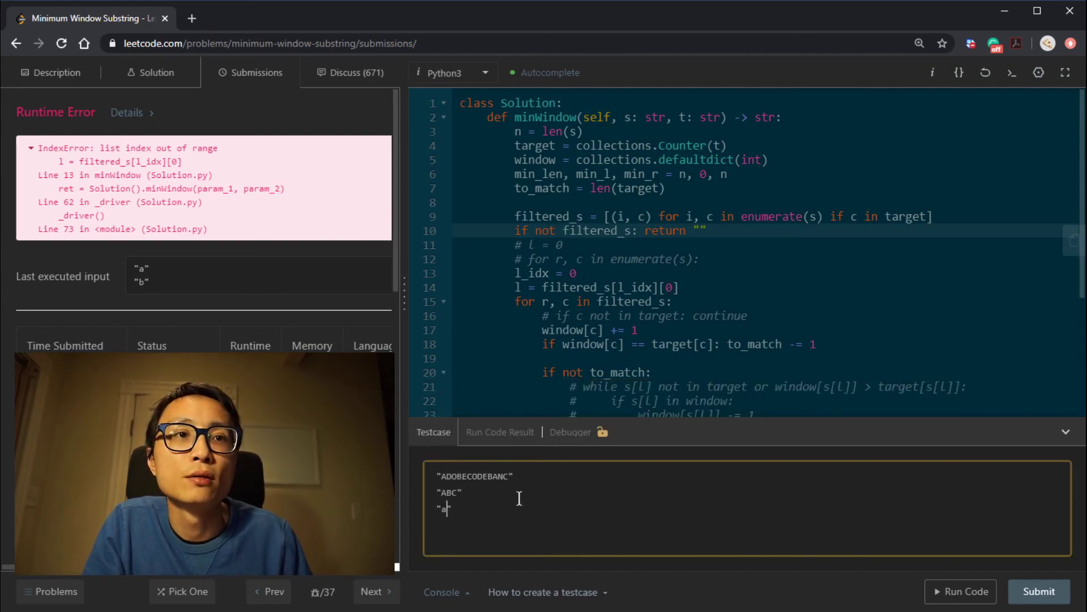
pyautogui.write(' "b"')
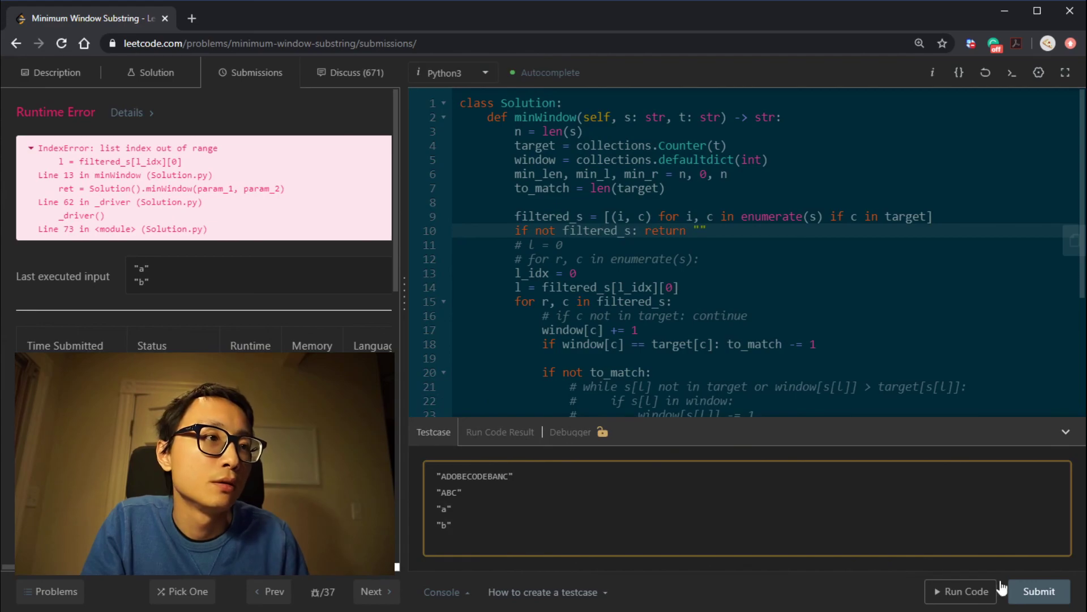
# Run both test cases and submit the fixed solution, which is accepted
pyautogui.click(971, 591)
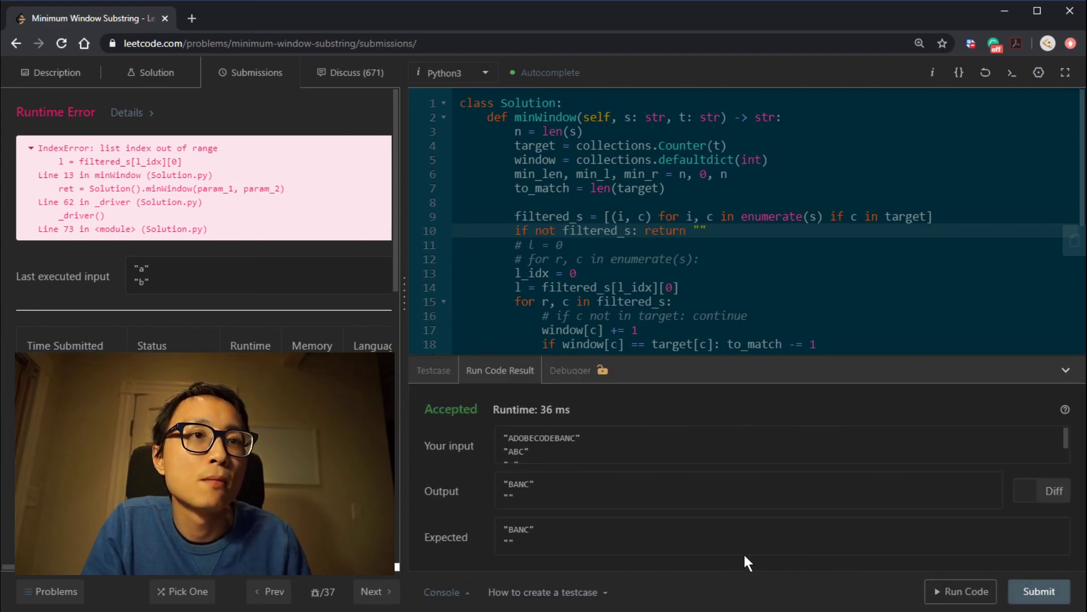
pyautogui.scroll(-2, 611, 450)
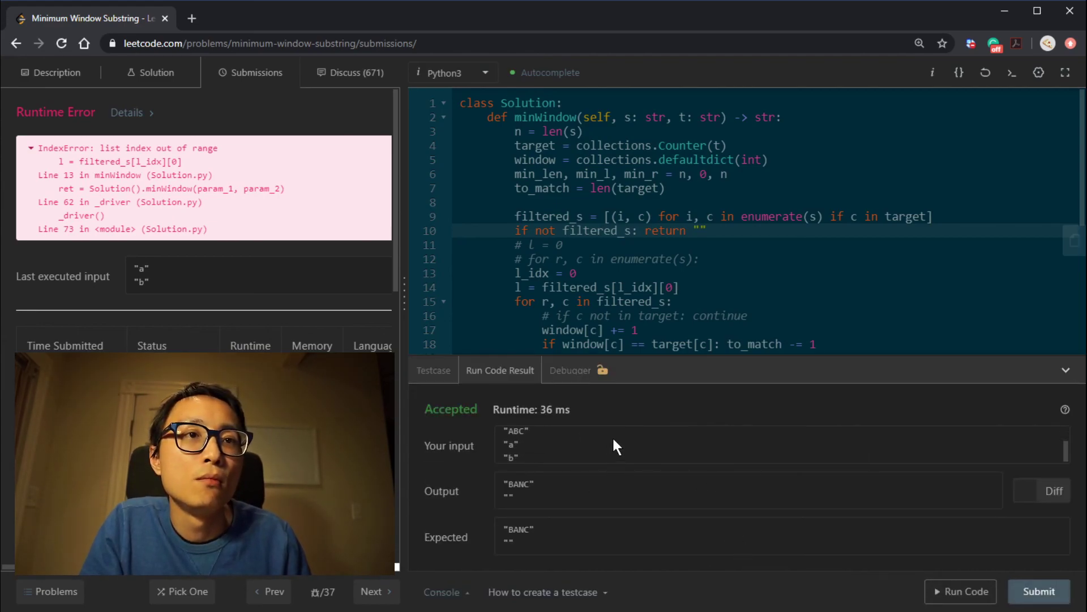
pyautogui.click(1030, 591)
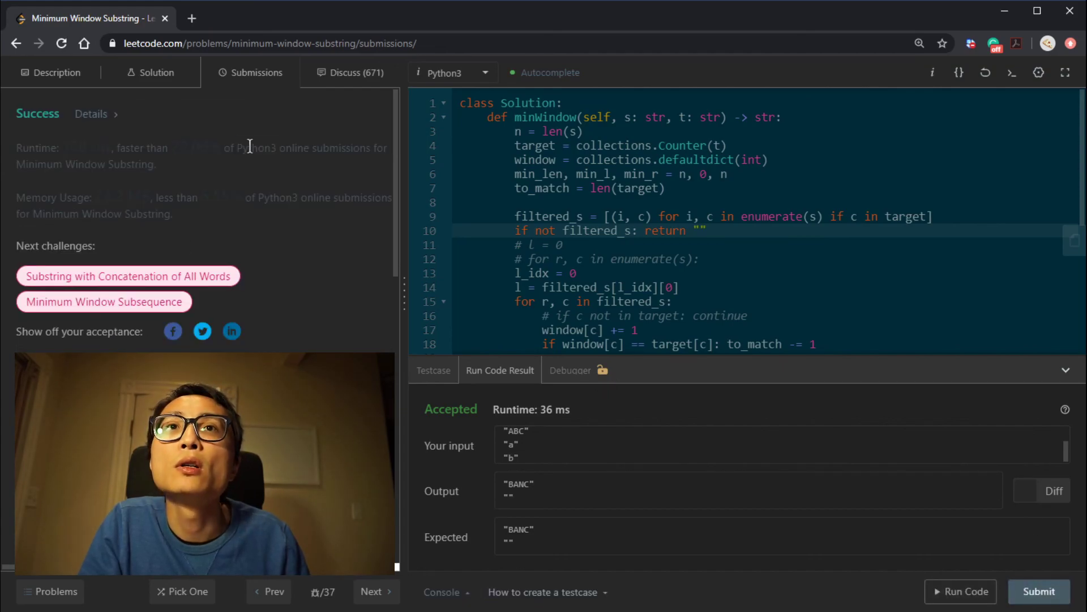
# Select the runtime statistics line (168 ms) and collapse the result panel
pyautogui.tripleClick(249, 146)
pyautogui.tripleClick(280, 197)
pyautogui.tripleClick(258, 146)
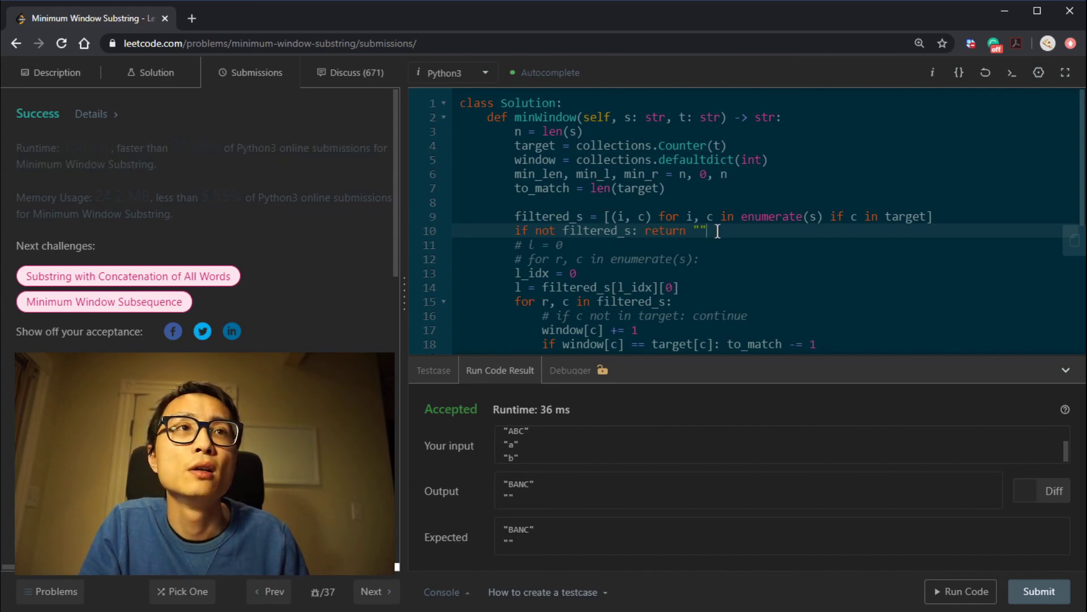
pyautogui.click(1066, 371)
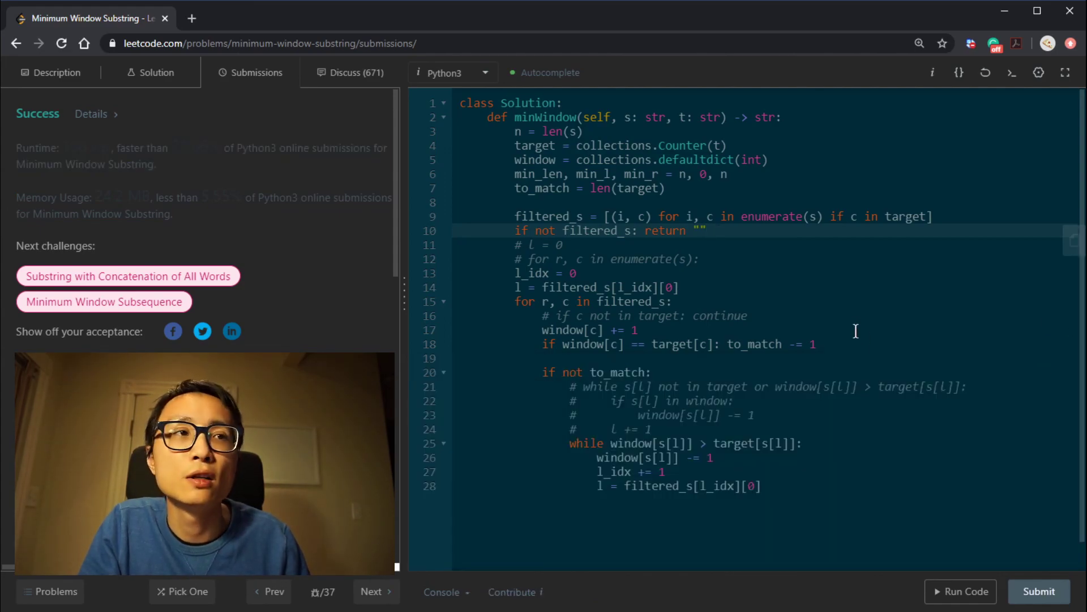